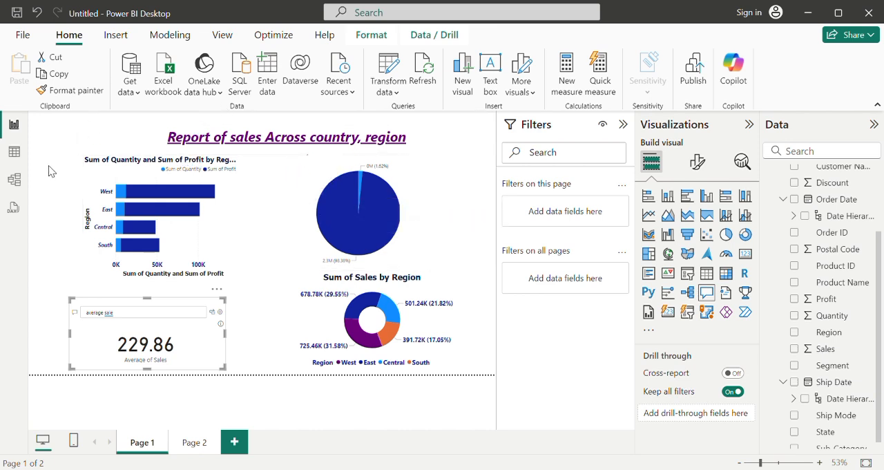
Step: Examine the Orders table data and the visual and general format settings of the average sale Q&A visual
click(15, 153)
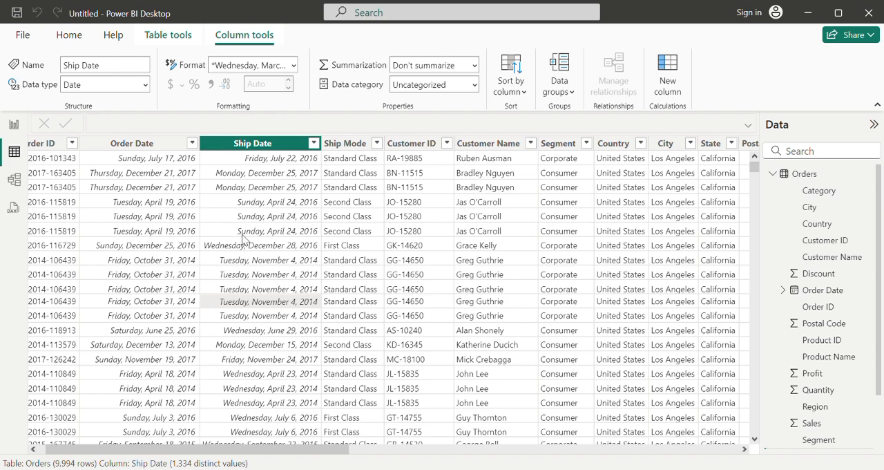
click(13, 125)
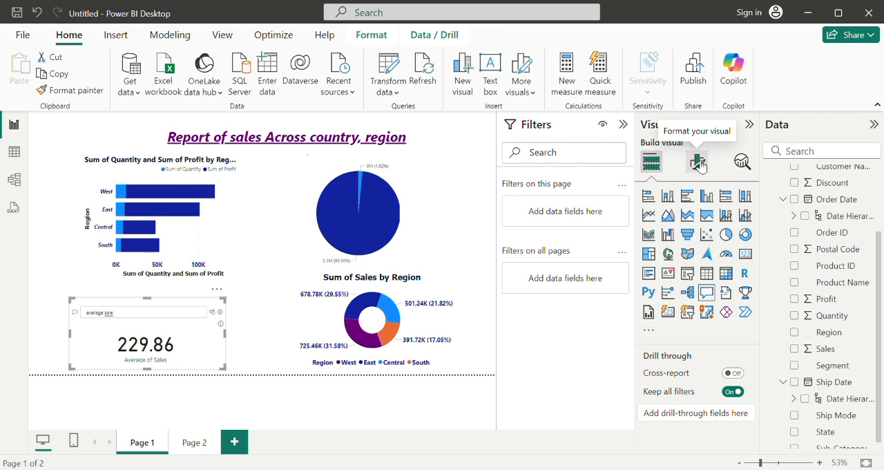
click(699, 164)
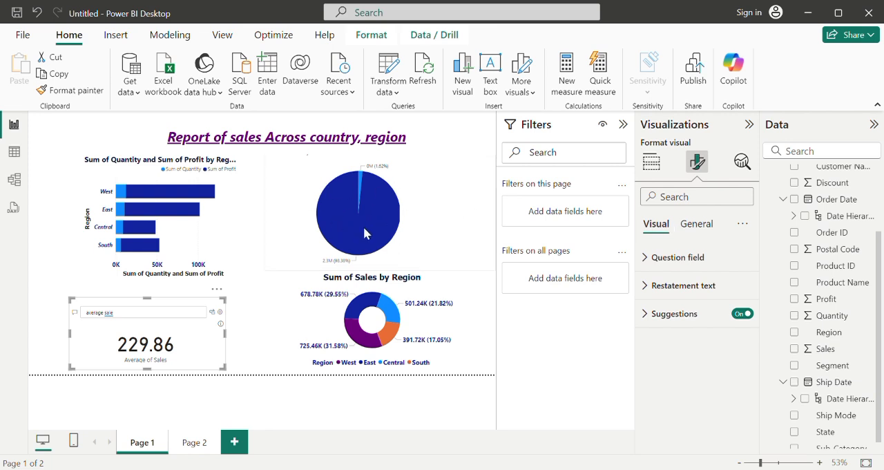
mouse_move(337, 205)
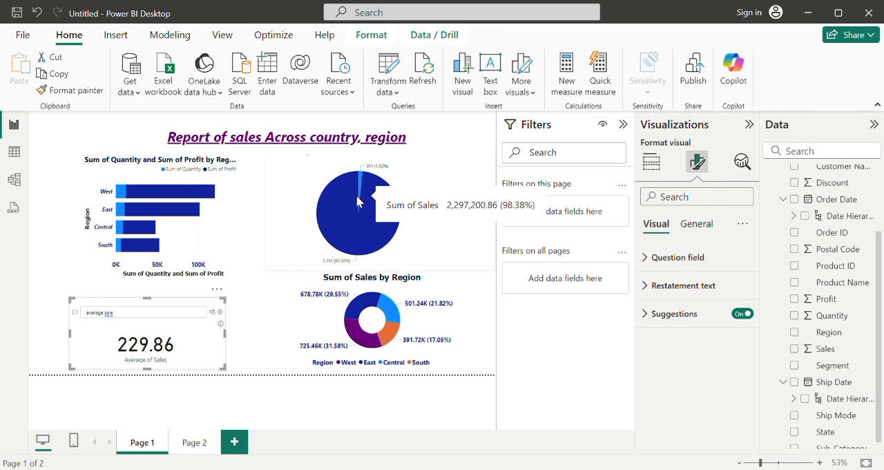
click(697, 223)
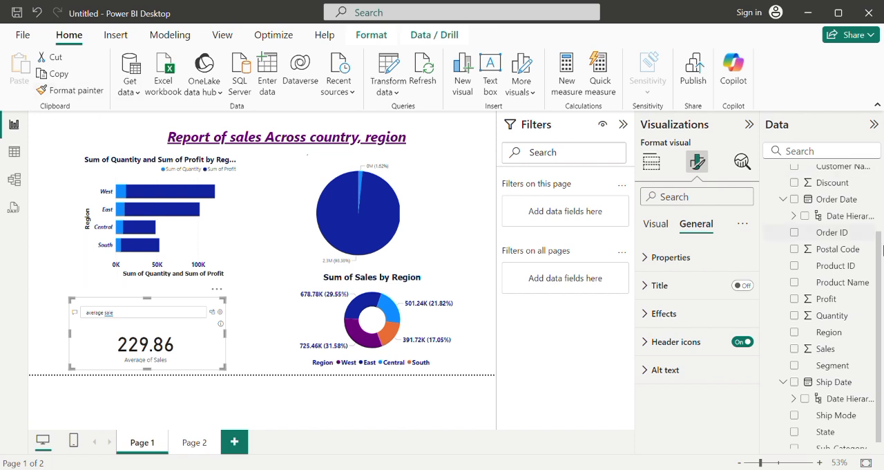
drag(881, 261, 881, 162)
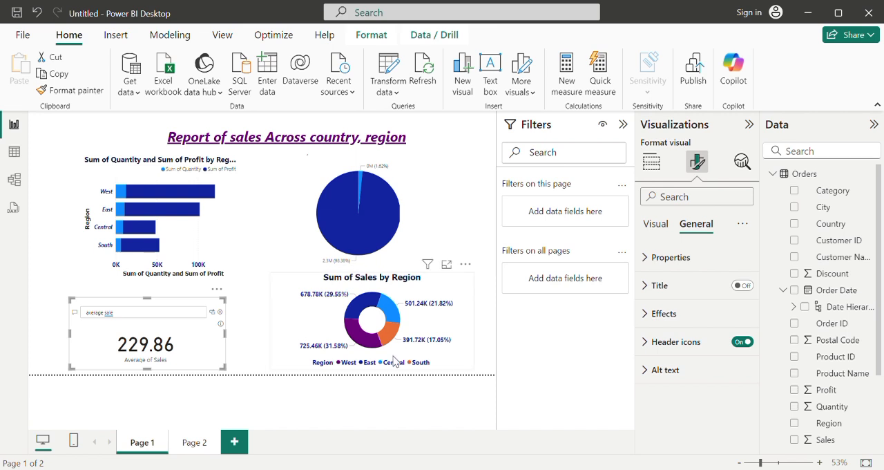
Step: Review the report viewing options, the file commands and the data commands available for the Orders table
click(224, 40)
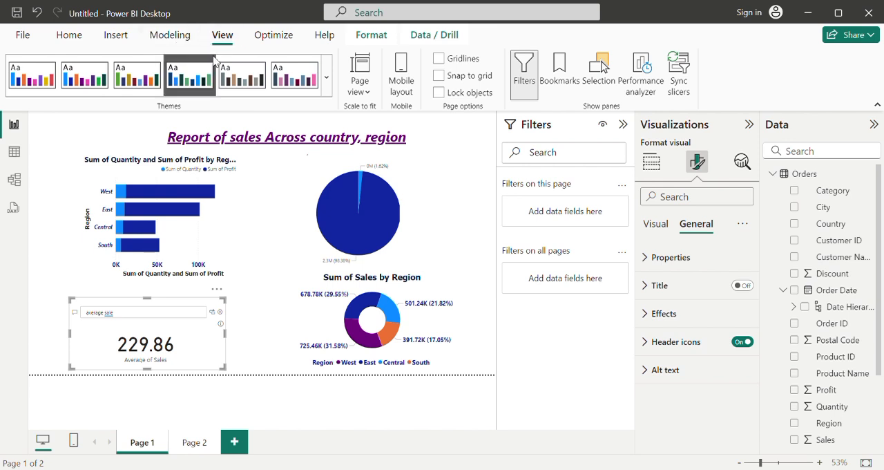
click(14, 153)
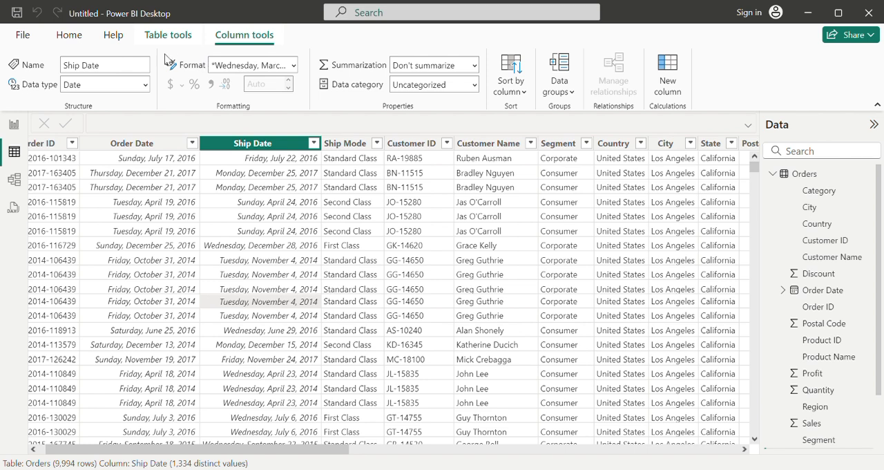
click(26, 37)
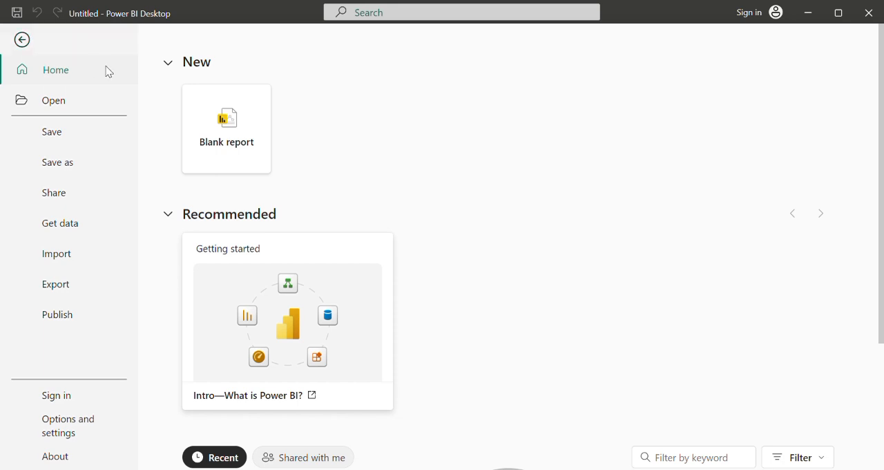
click(22, 42)
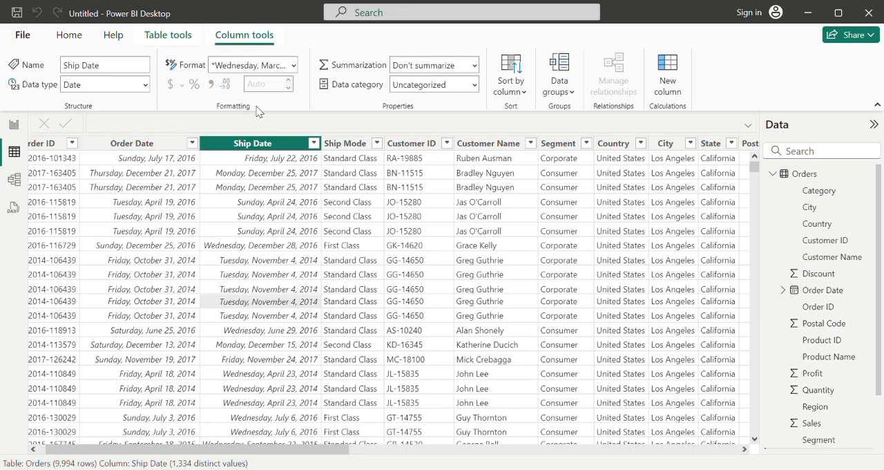
click(71, 36)
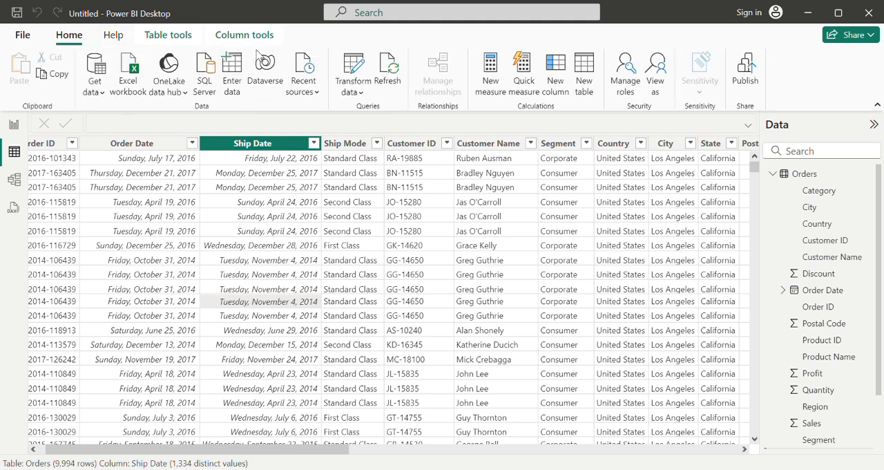
click(14, 125)
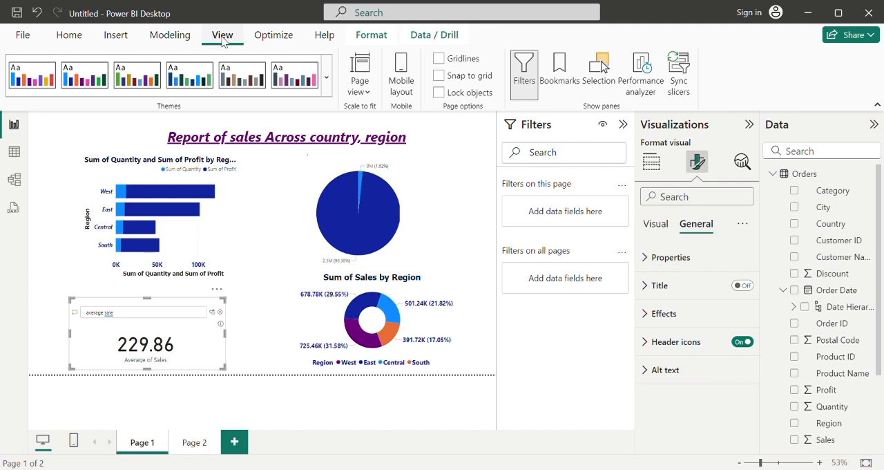
Step: Apply the preset theme with the dark slate and muted pink palette to the whole report
click(368, 93)
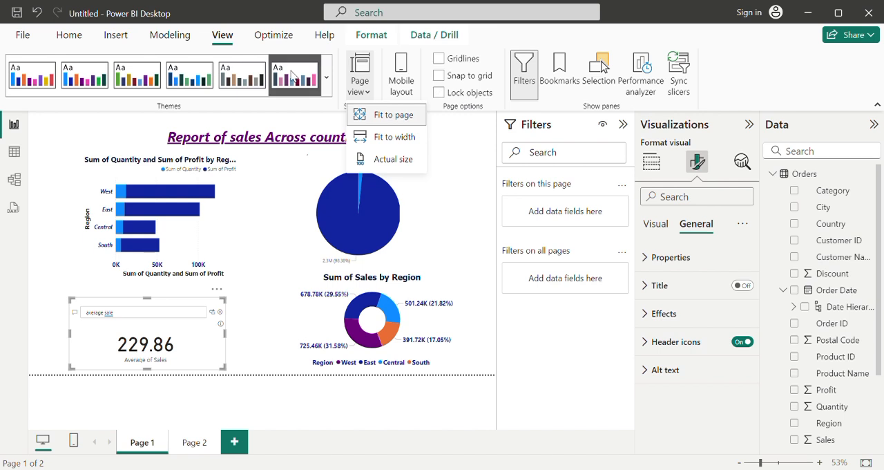
click(67, 65)
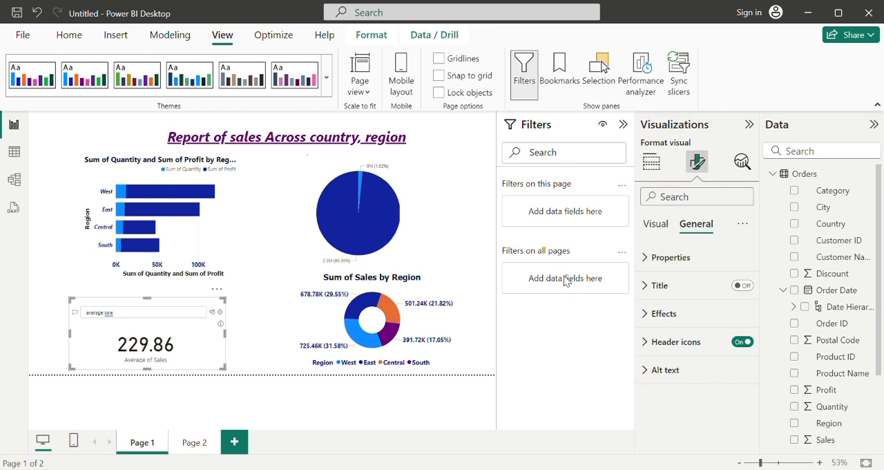
click(299, 82)
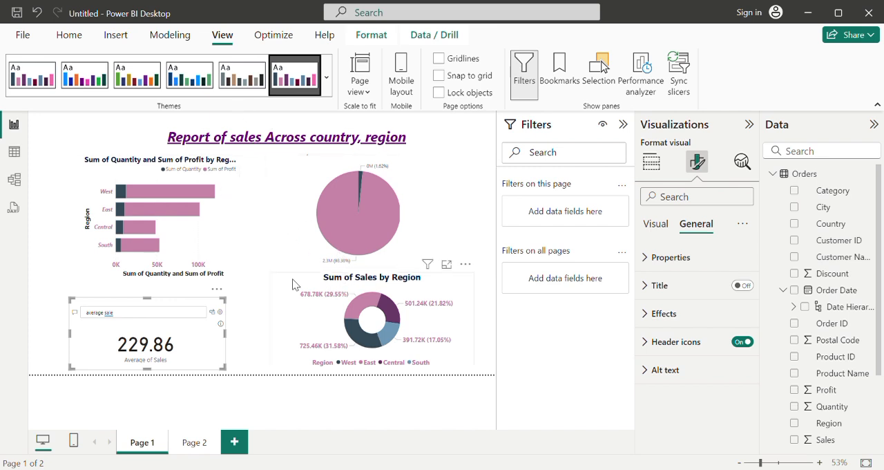
click(241, 328)
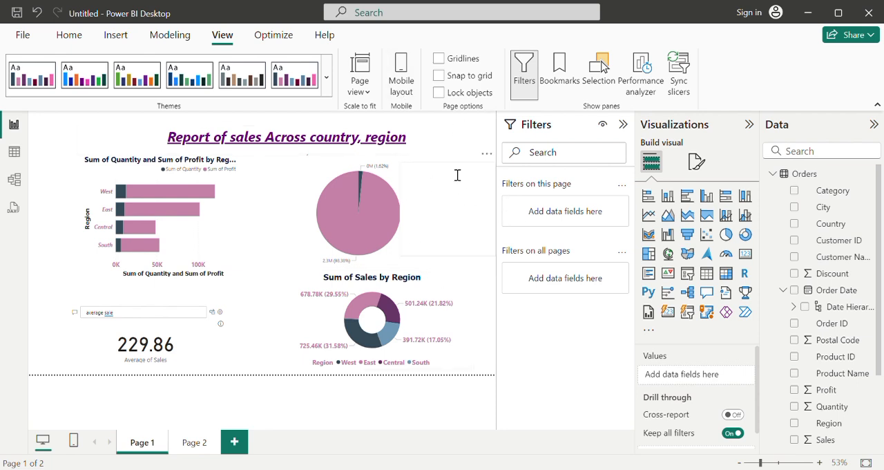
click(67, 37)
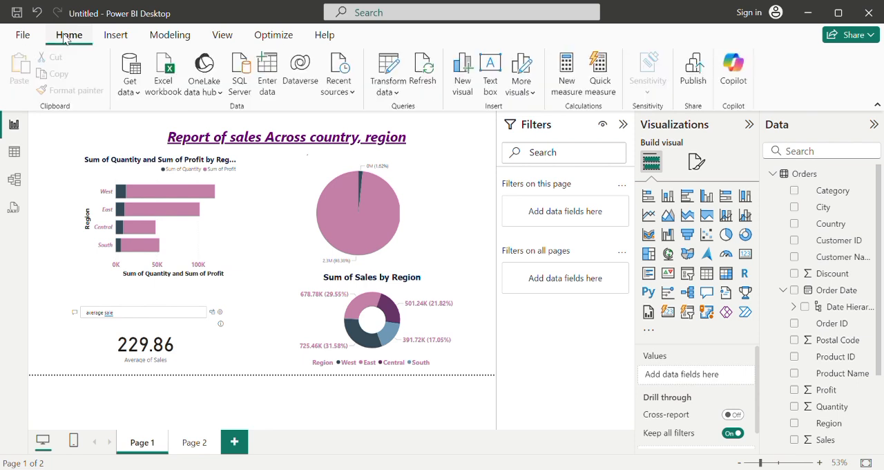
double_click(49, 136)
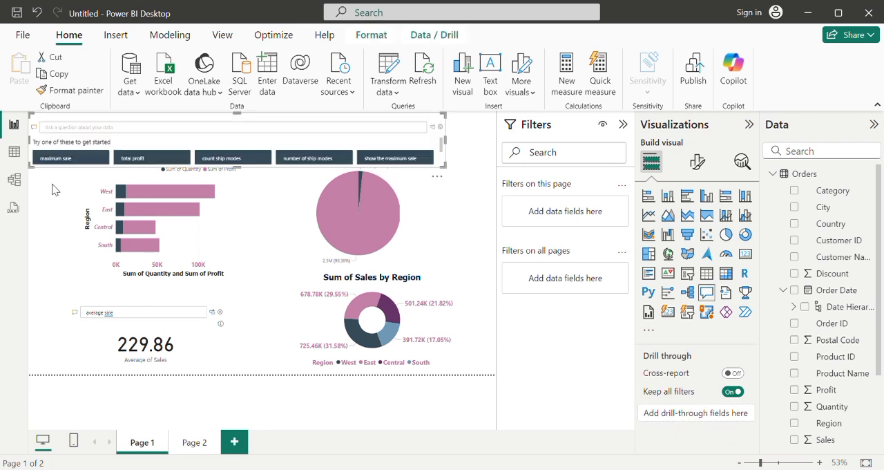
key(ctrl+z)
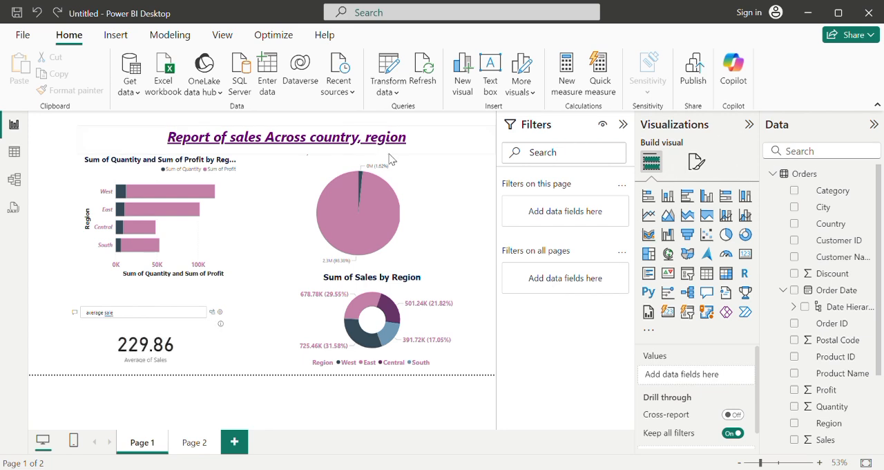
double_click(48, 147)
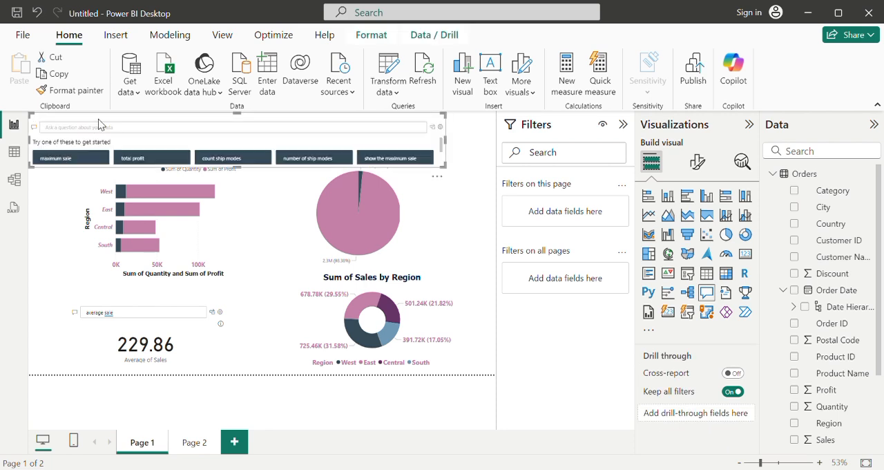
key(ctrl+z)
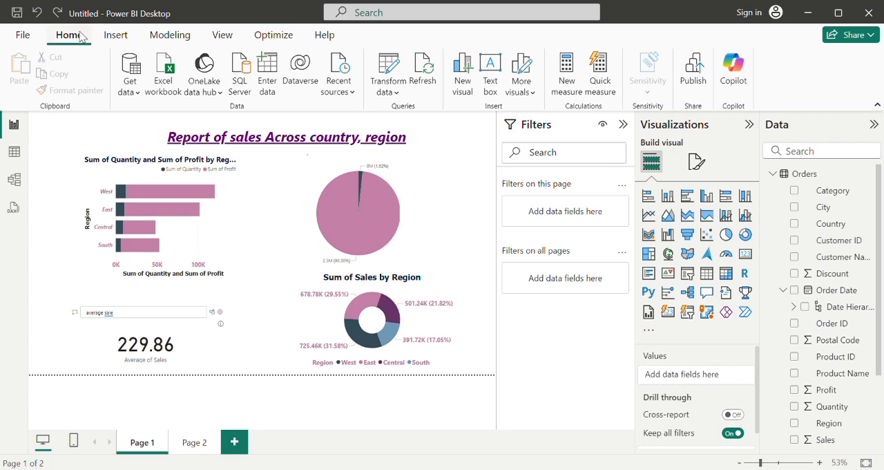
Step: Review the commands for inserting report elements and for modeling, including the available new parameter types
click(119, 36)
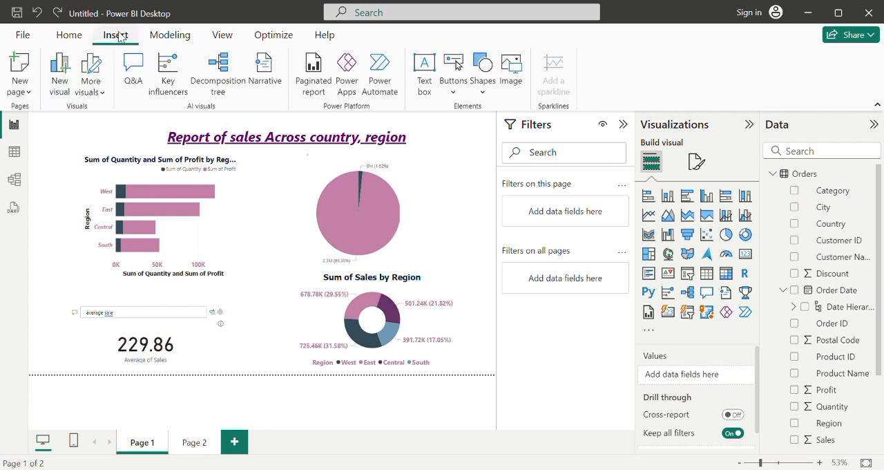
click(179, 39)
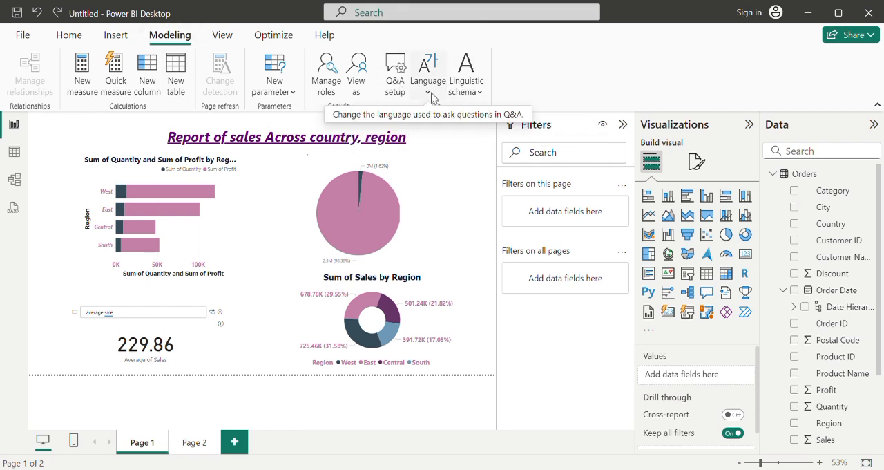
click(290, 99)
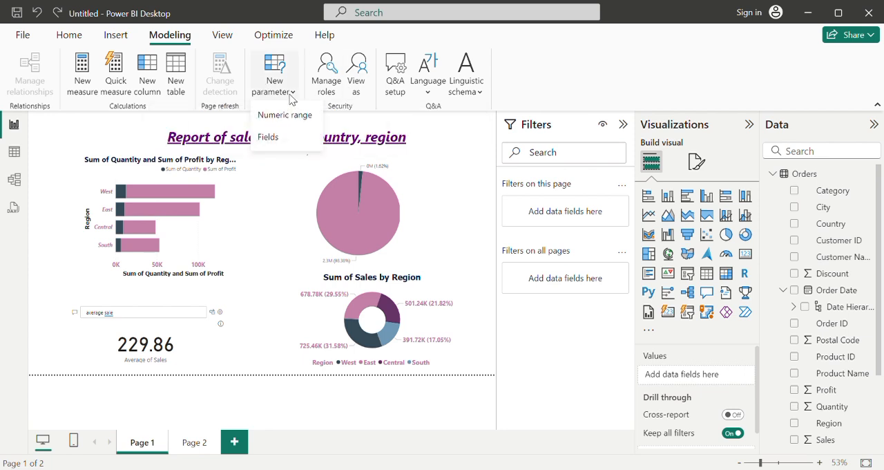
click(50, 152)
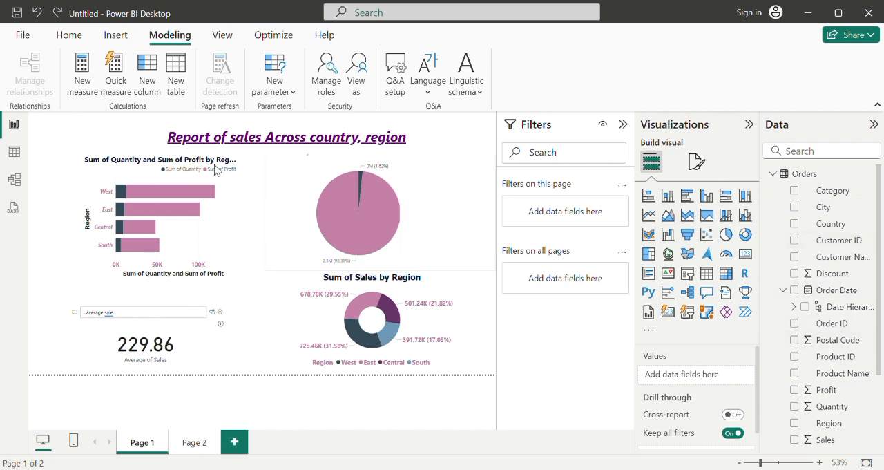
Step: Collapse the Orders field list and hide the list of data fields to enlarge the report canvas
click(776, 176)
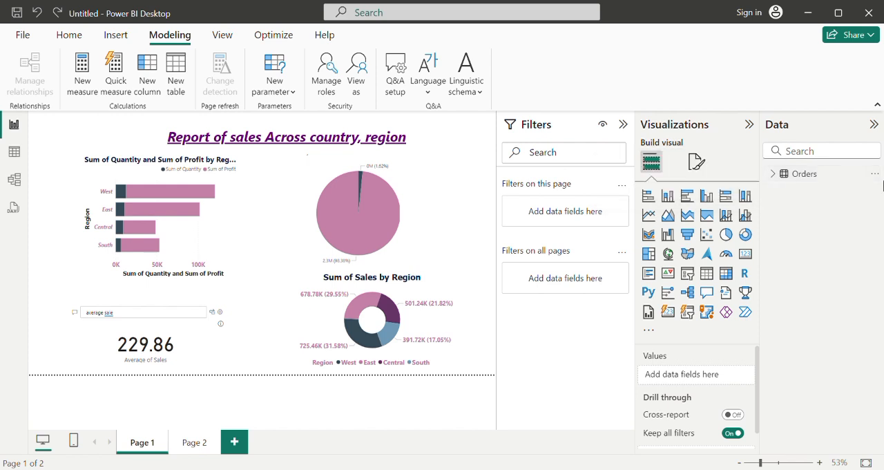
click(874, 124)
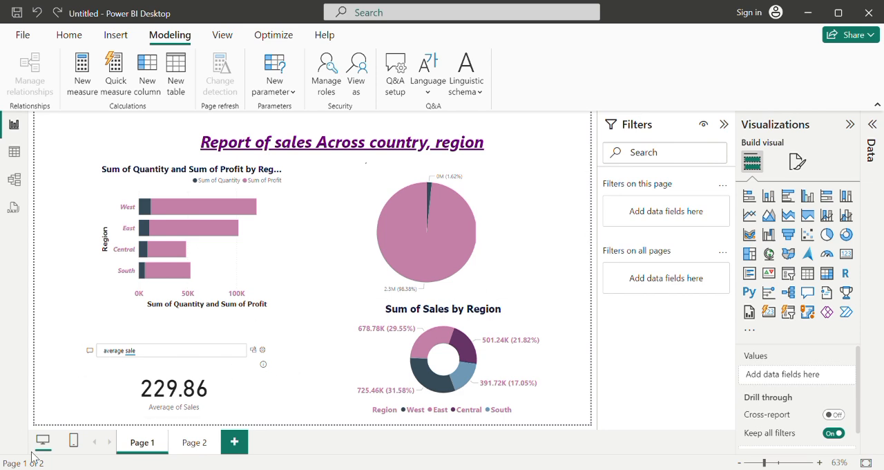
Step: View Orders as a model diagram and as table data, ending back on the report page
click(14, 185)
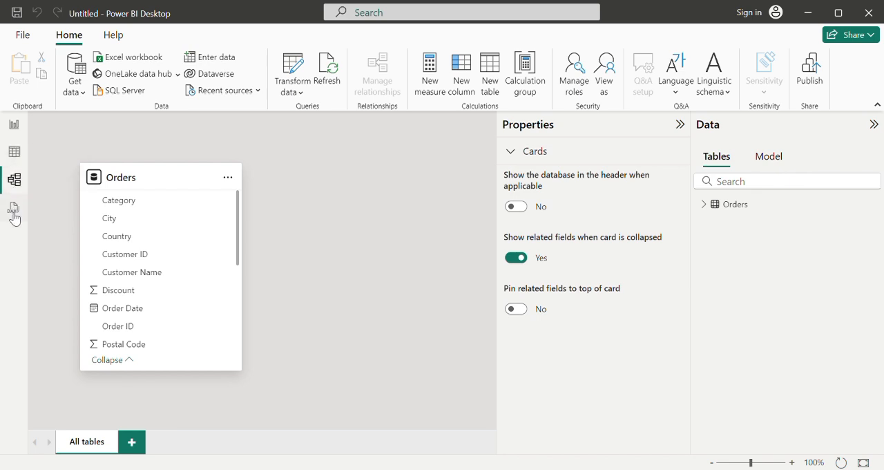
click(14, 153)
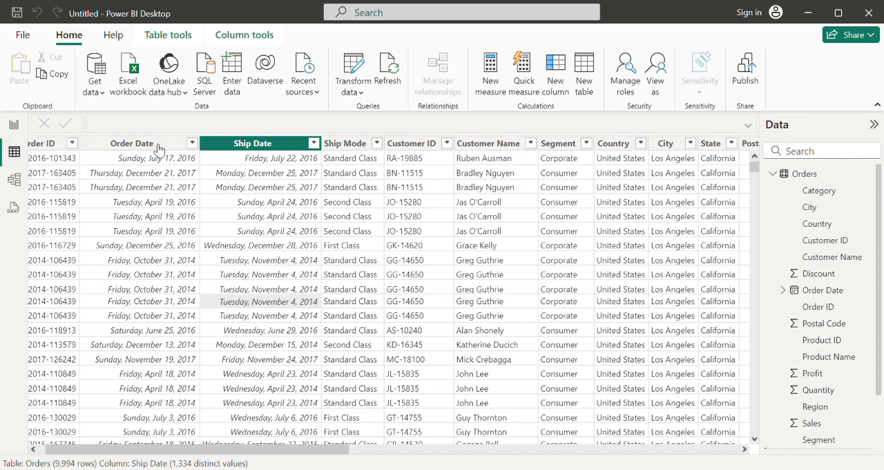
click(13, 126)
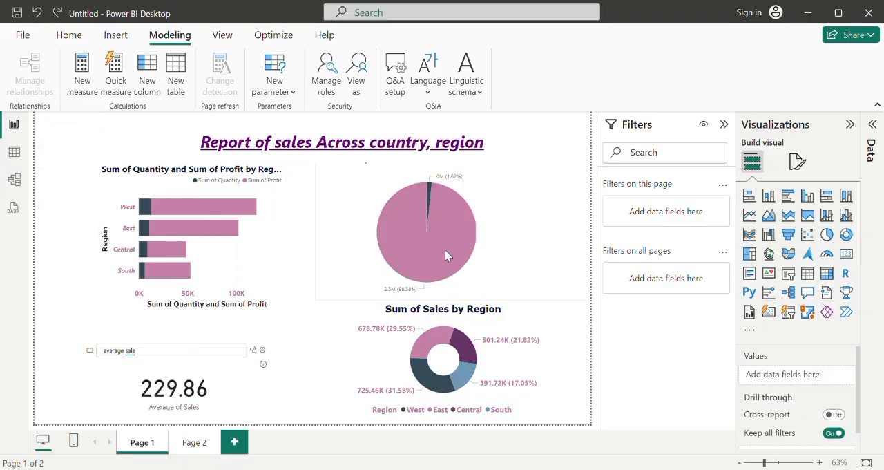
Step: Delete the empty Year and Region donut visual that overlaps the Sum of Sales by Region chart
click(581, 342)
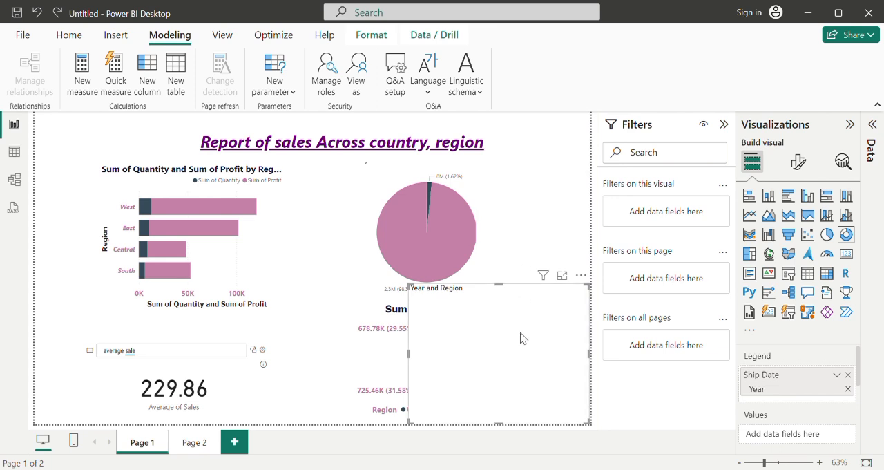
key(ctrl+z)
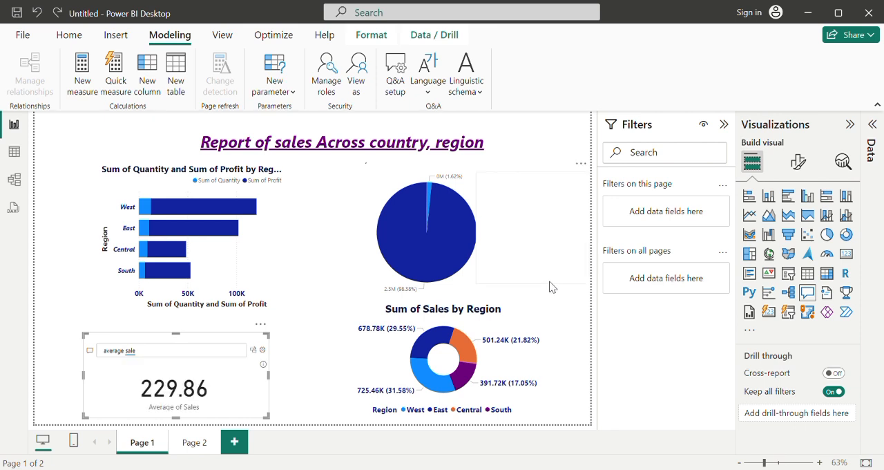
key(ctrl+z)
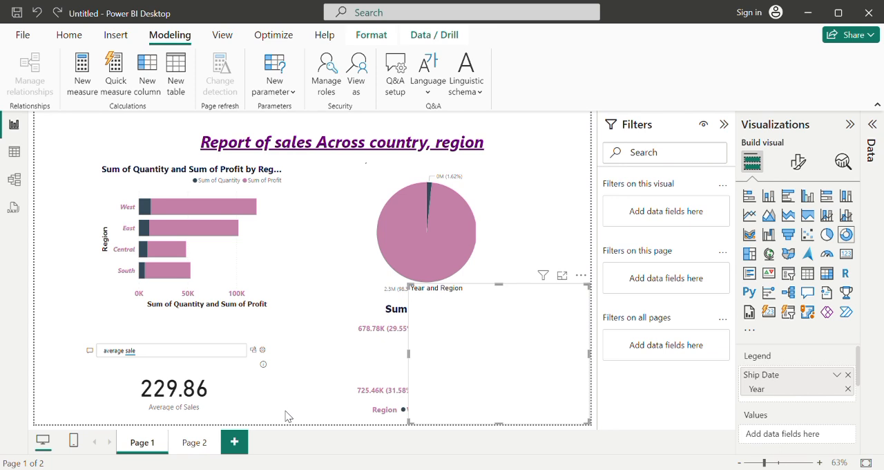
key(Delete)
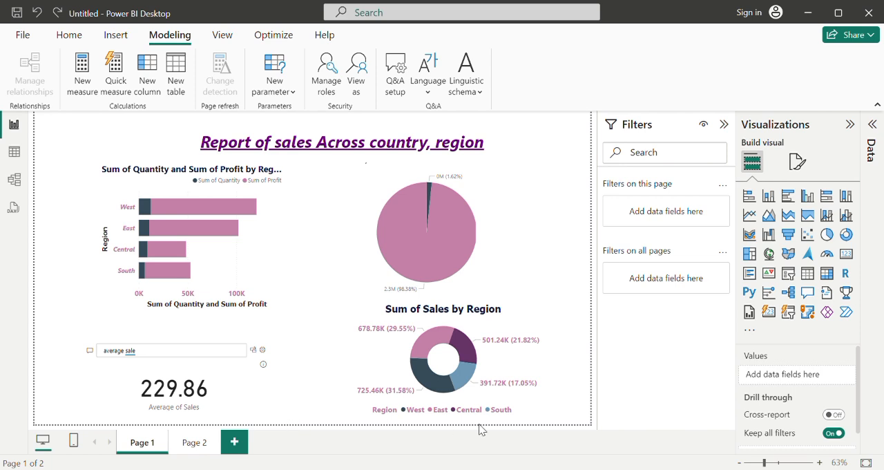
Step: Insert a new Q&A visual on the report page beside the average sale visual
drag(859, 353, 861, 410)
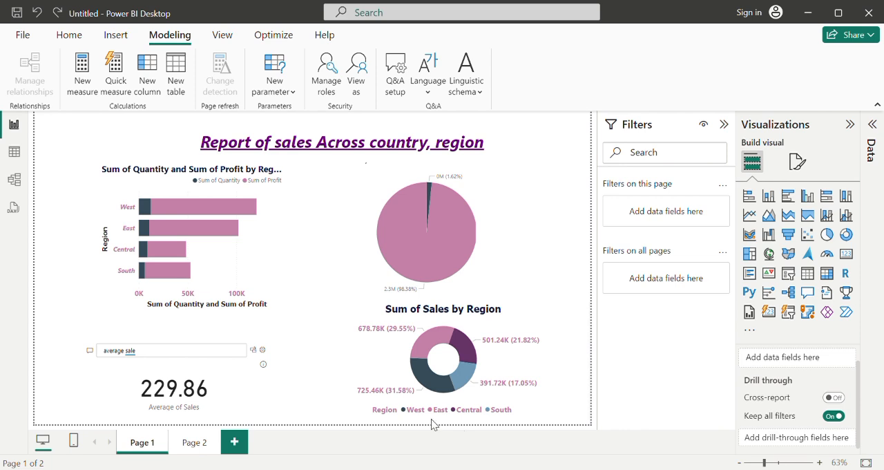
double_click(304, 414)
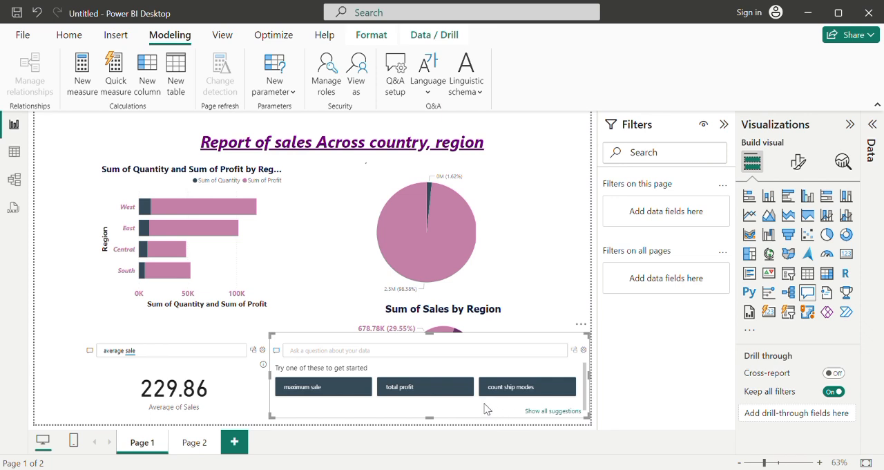
click(519, 394)
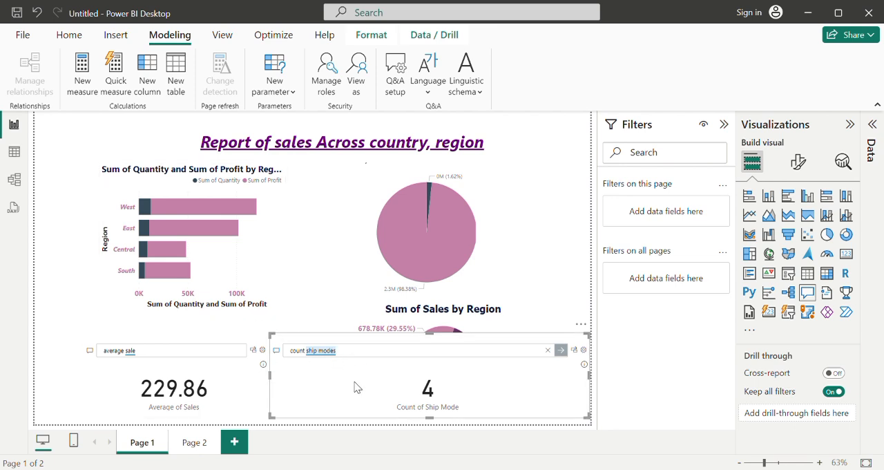
click(277, 341)
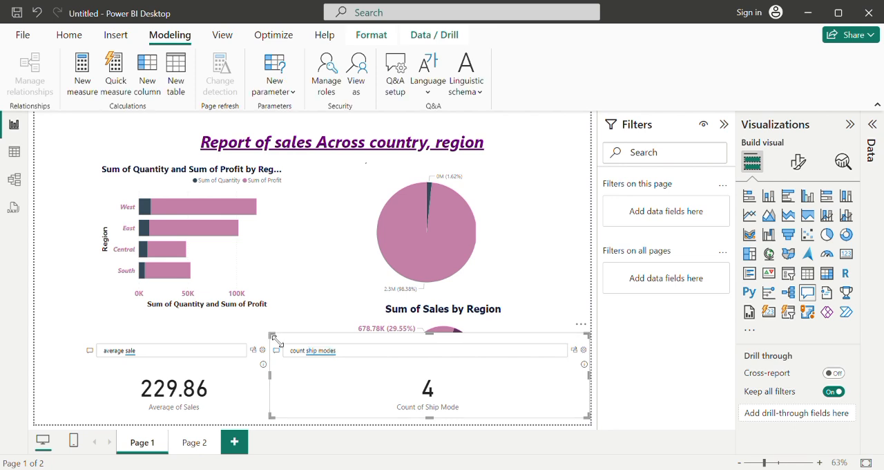
key(ctrl+z)
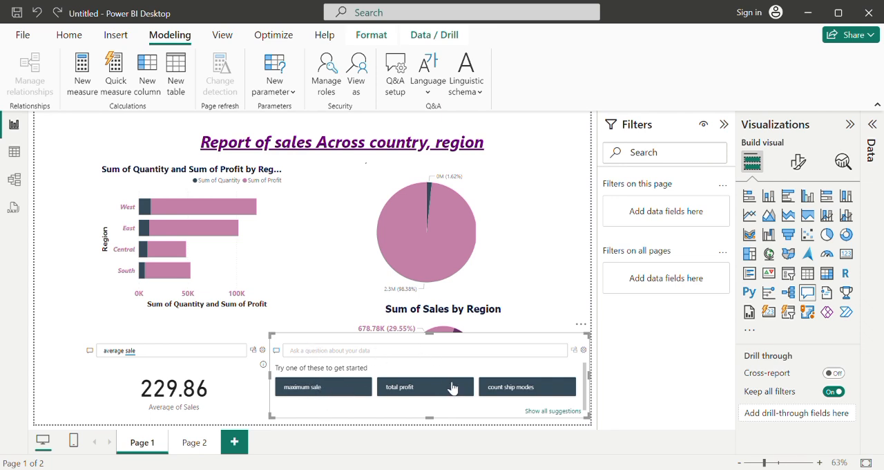
Step: Answer the new Q&A visual with the suggested question maximum sale and shrink it clear of most of the Sum of Sales by Region chart
click(334, 392)
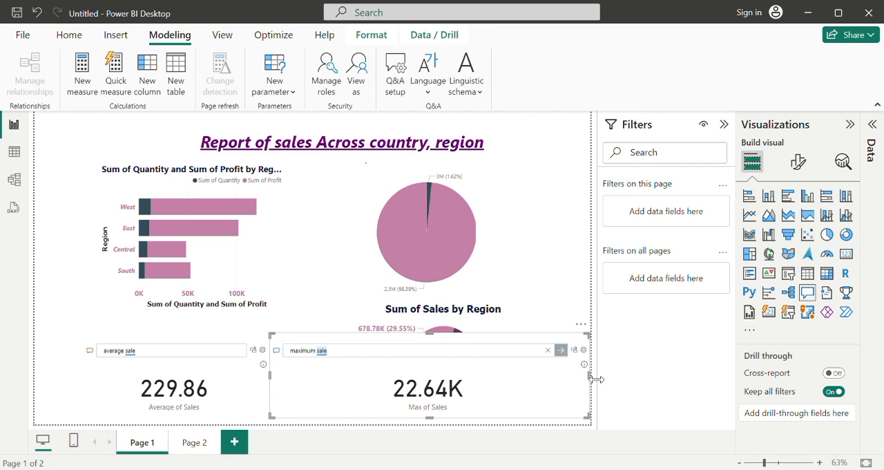
drag(595, 378, 351, 371)
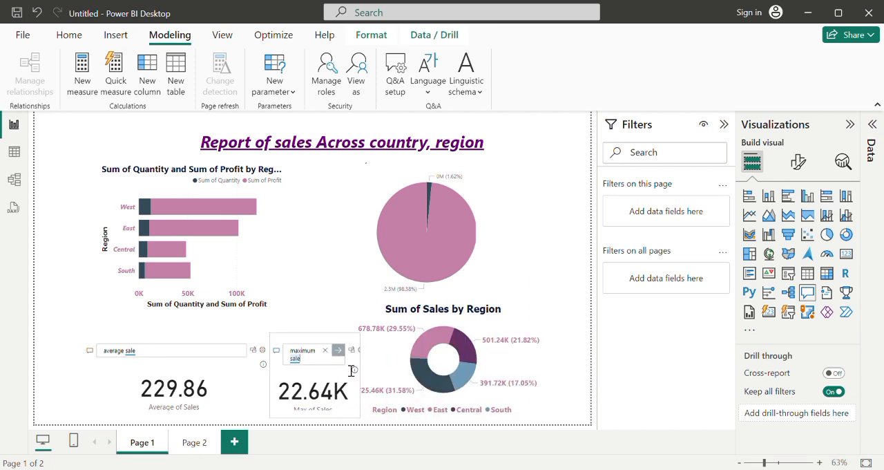
drag(319, 343, 317, 335)
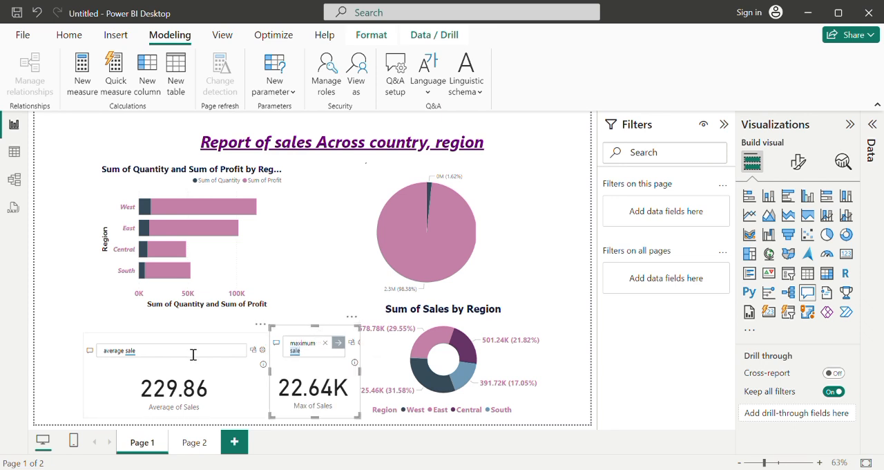
Step: Narrow the average sale Q&A visual to roughly half its width and shift it toward the left edge of the report page
click(186, 380)
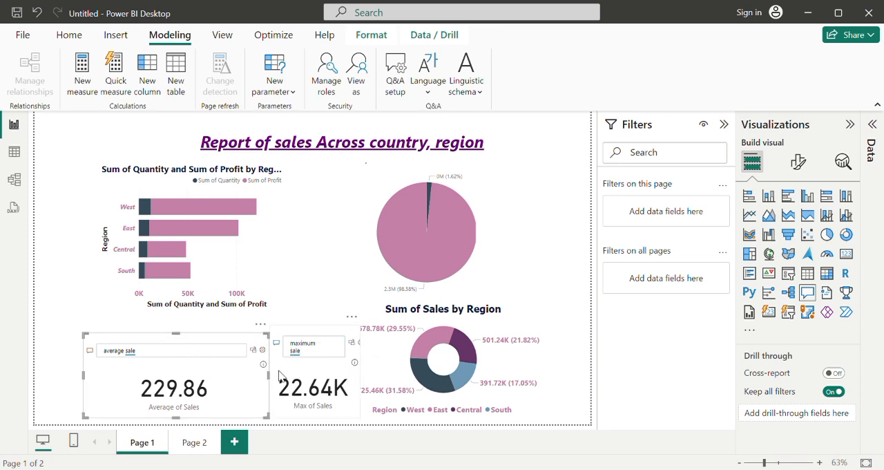
drag(239, 387, 187, 380)
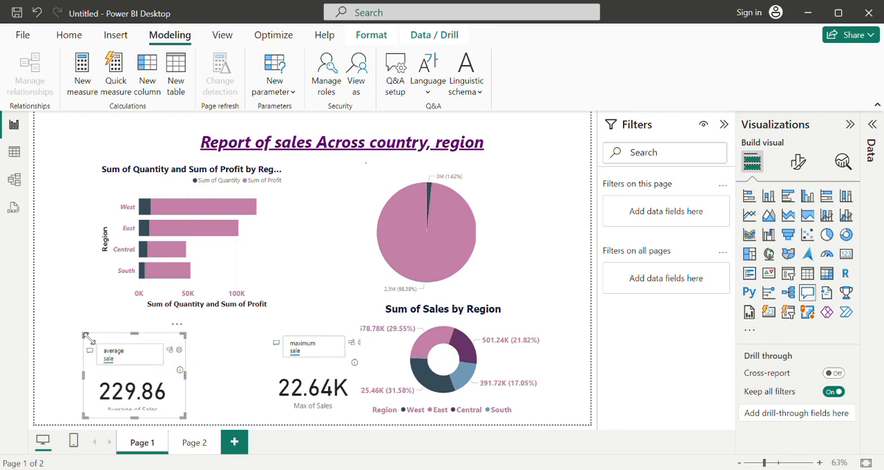
key(Left)
key(Left)
key(Left)
key(Left)
key(Left)
key(Left)
key(Left)
key(Left)
key(Left)
key(Left)
key(Left)
key(Left)
key(Left)
key(Left)
key(Left)
key(Left)
key(Left)
key(Left)
key(Left)
key(Left)
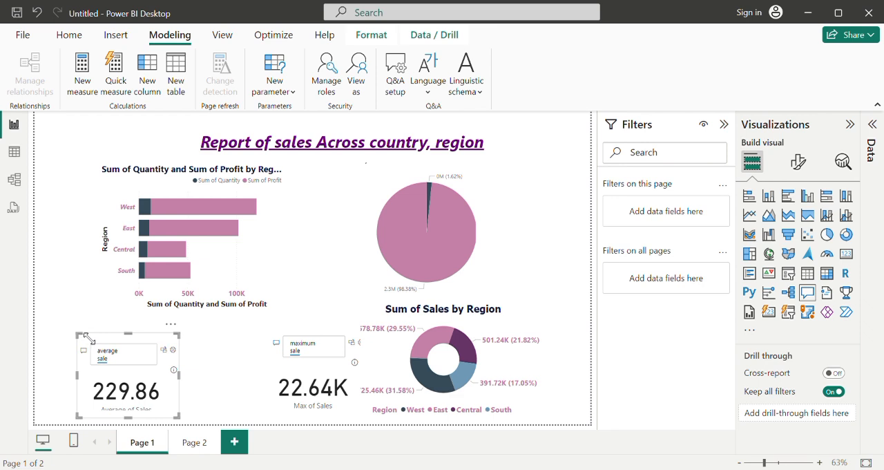
key(Left)
key(Left)
key(Left)
key(Left)
key(Left)
key(Left)
key(Left)
key(Left)
key(Left)
key(Left)
key(Left)
key(Left)
key(Left)
key(Left)
key(Left)
key(Left)
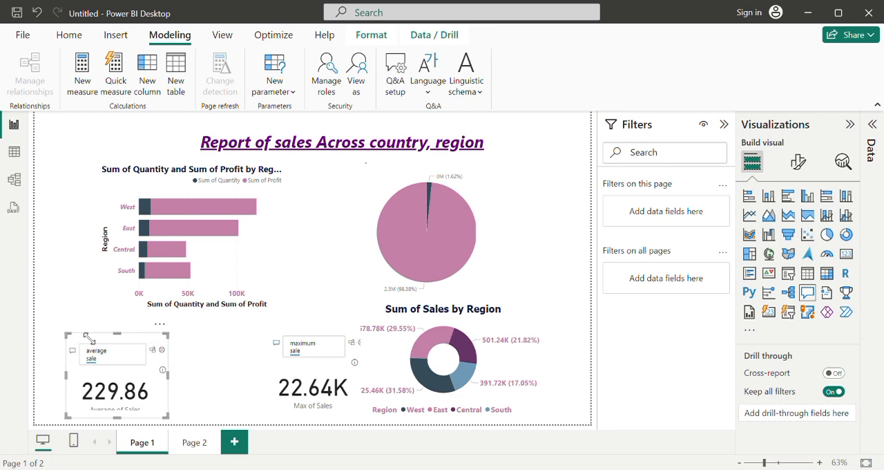
key(Left)
key(Left)
key(Left)
key(Left)
key(Left)
key(Left)
key(Left)
key(Left)
key(Left)
key(Left)
key(Left)
key(Left)
key(Left)
key(Left)
key(Left)
key(Left)
key(Left)
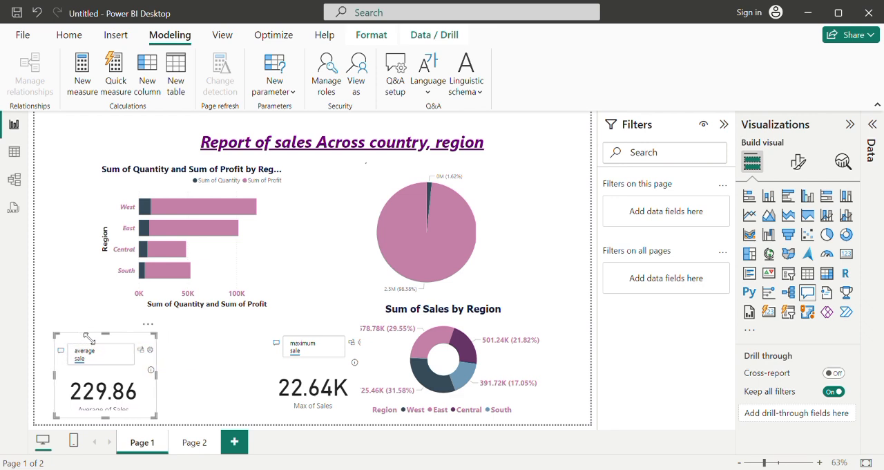
key(Left)
key(Left)
key(Left)
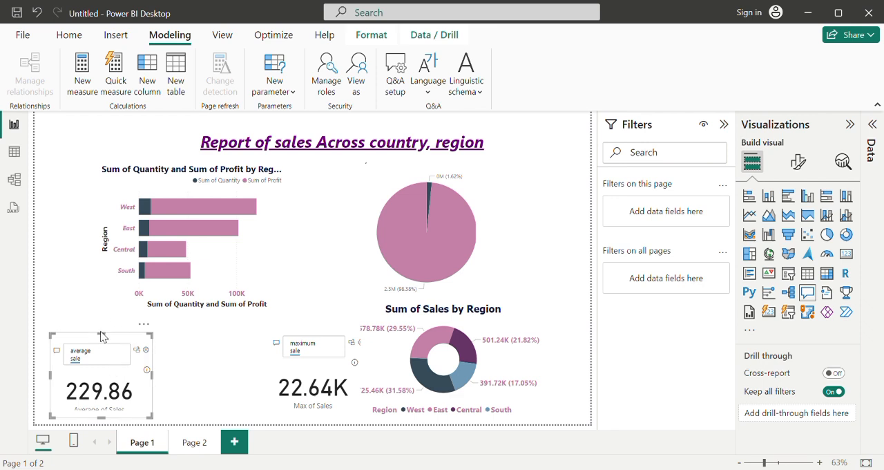
Step: Widen the average sale Q&A visual slightly so its question fits on one line
click(103, 338)
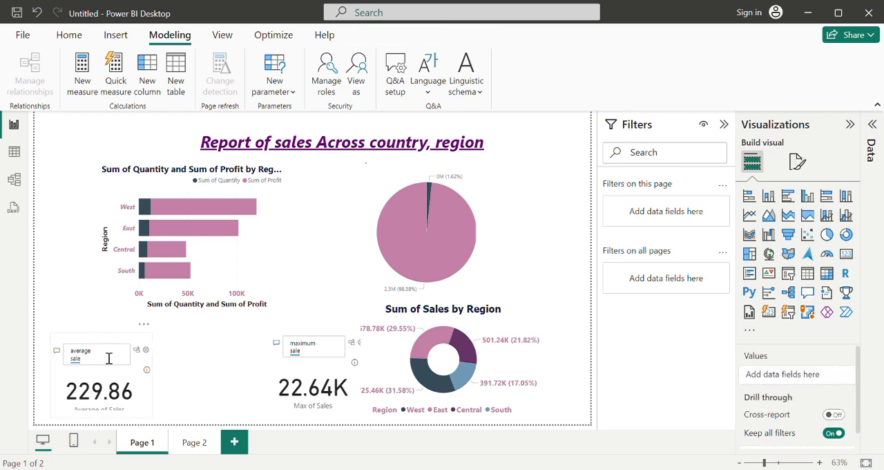
click(109, 358)
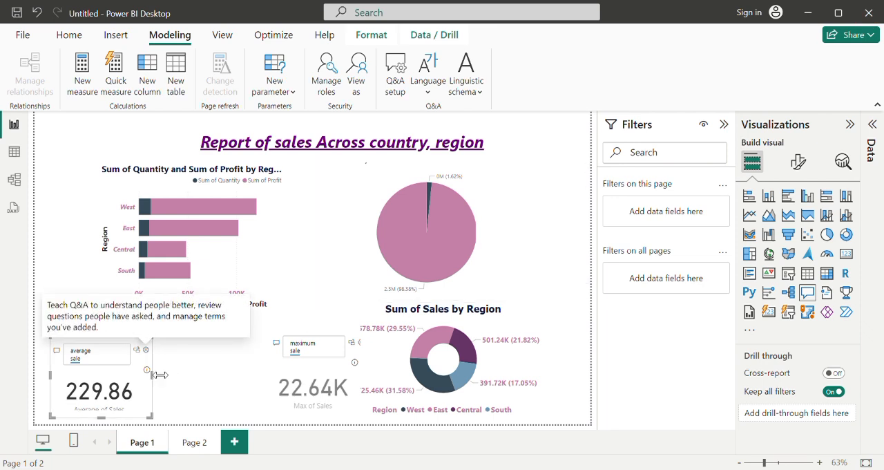
drag(159, 377, 165, 377)
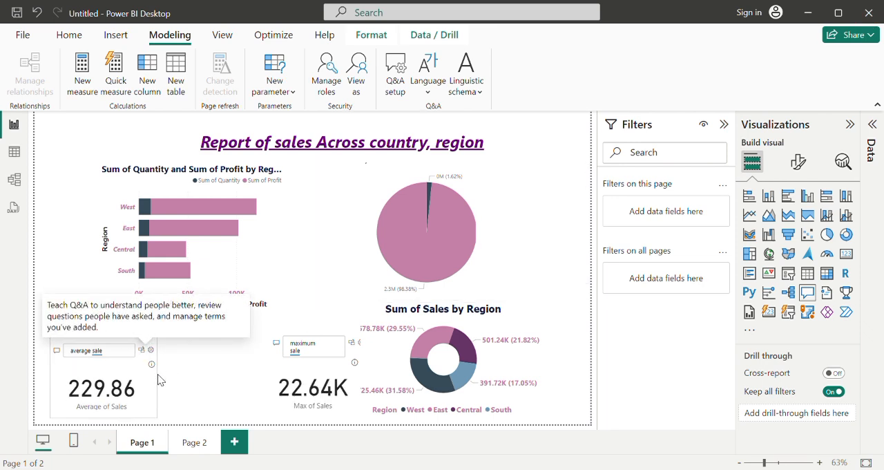
Step: Move the maximum sale visual closer to the average sale visual and raise the average sale visual slightly
drag(309, 373, 216, 375)
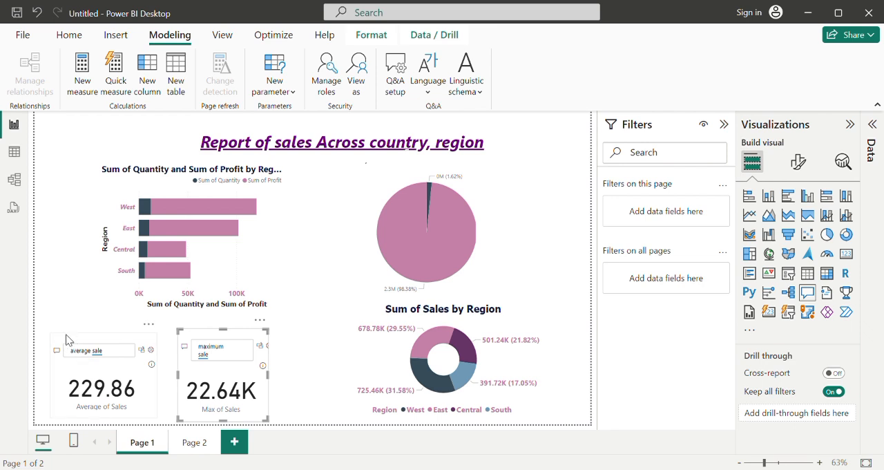
drag(63, 344, 67, 339)
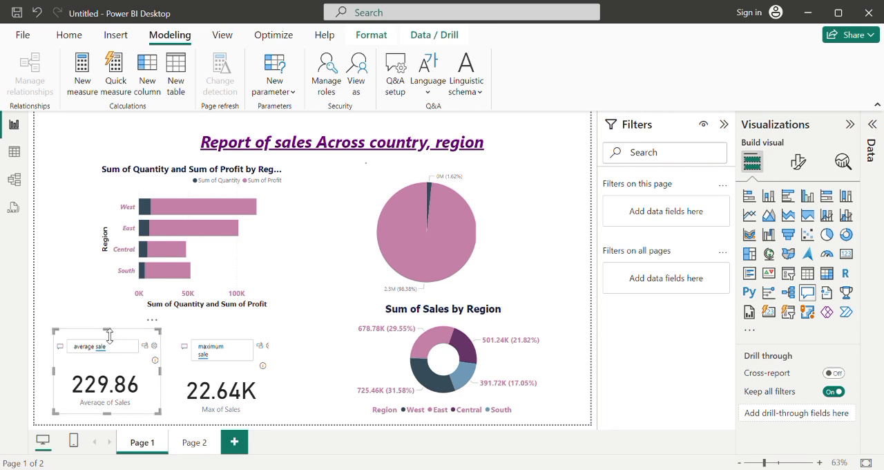
drag(108, 336, 109, 335)
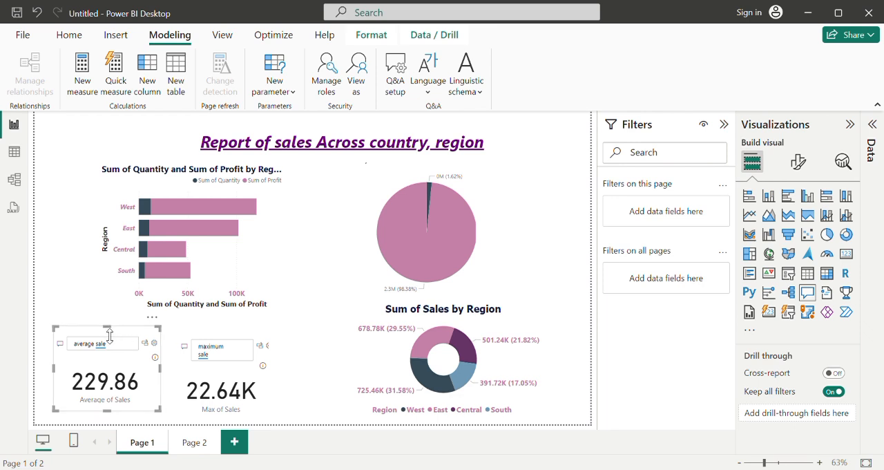
Step: Nudge the maximum sale visual up and left until it sits directly against the average sale visual
click(188, 333)
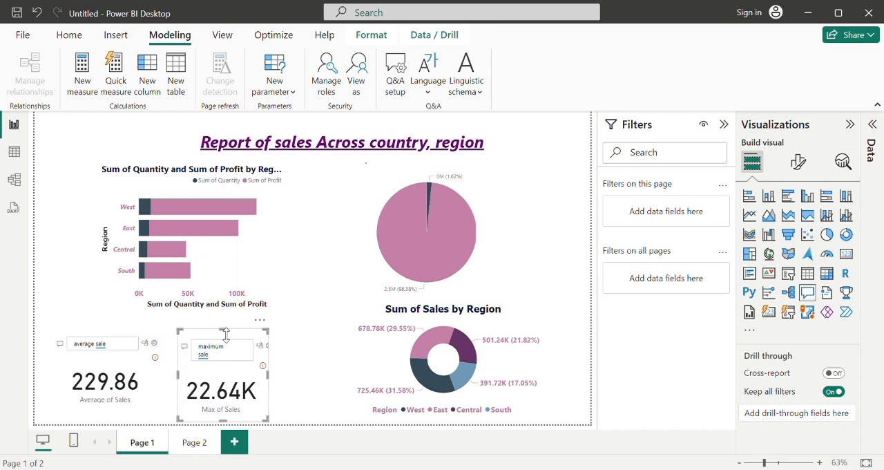
key(Up)
key(Up)
key(Up)
key(Up)
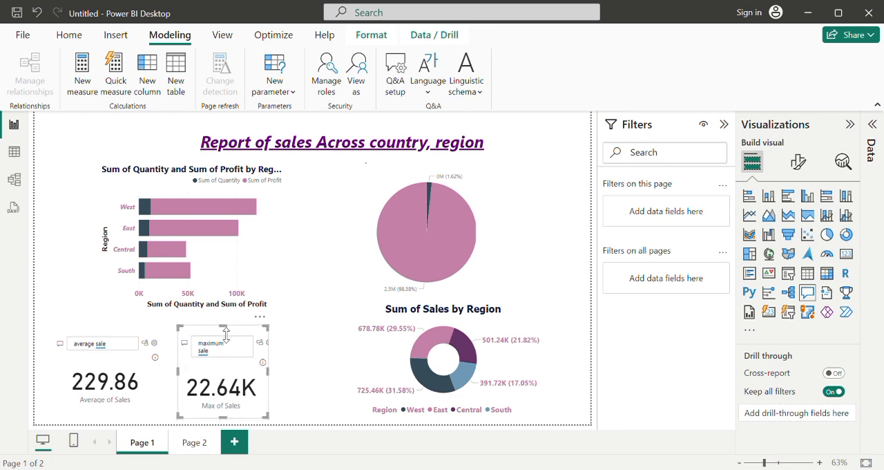
key(Left)
key(Left)
key(Left)
key(Left)
key(Left)
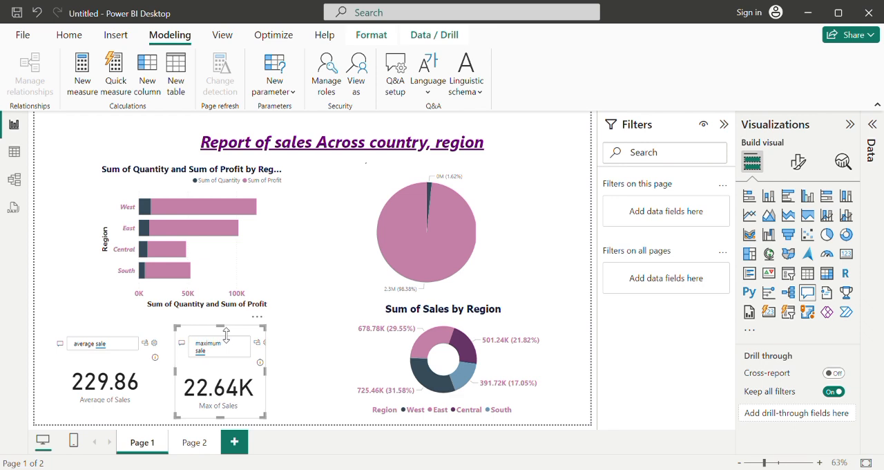
key(Left)
key(Left)
key(Left)
key(Left)
key(Left)
key(Left)
key(Left)
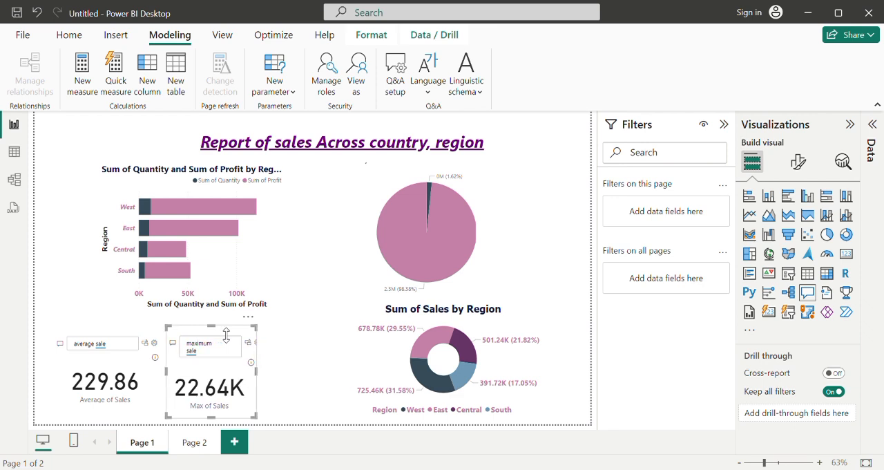
key(Left)
key(Left)
key(Left)
key(Left)
key(Left)
key(Up)
key(Up)
key(Up)
key(Up)
key(Up)
key(Up)
key(Up)
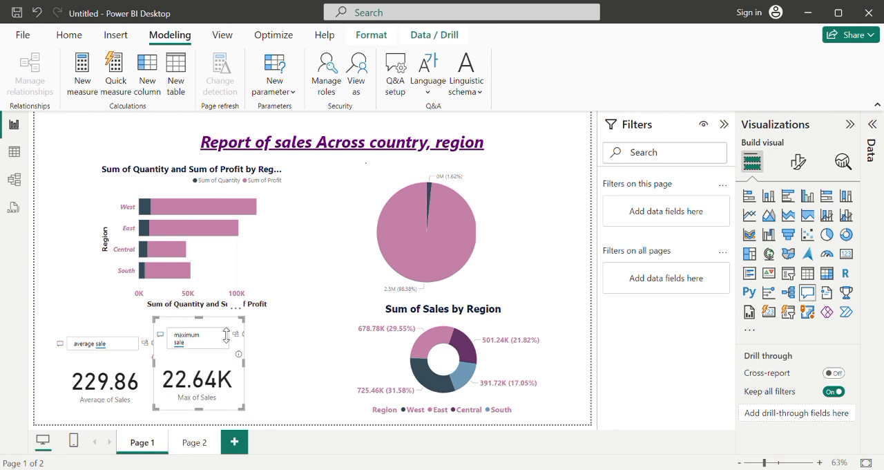
Step: Add a Q&A visual for total profit beside the maximum sale visual and narrow it clear of the Sum of Sales by Region chart
click(282, 380)
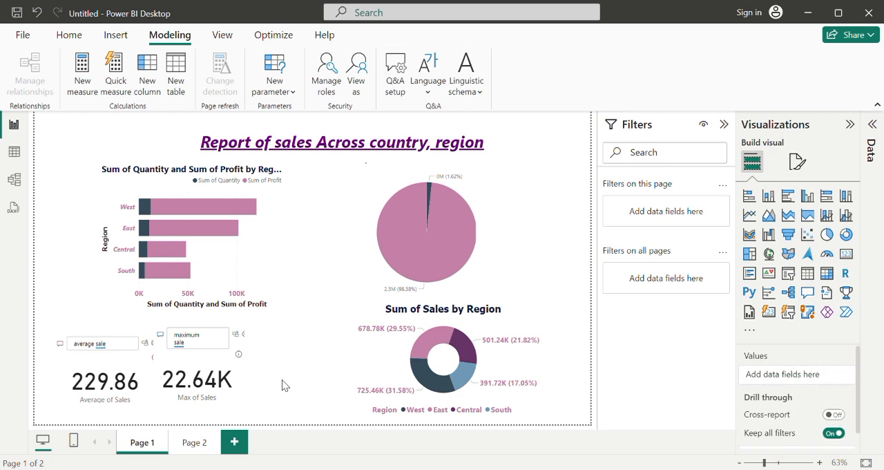
double_click(282, 379)
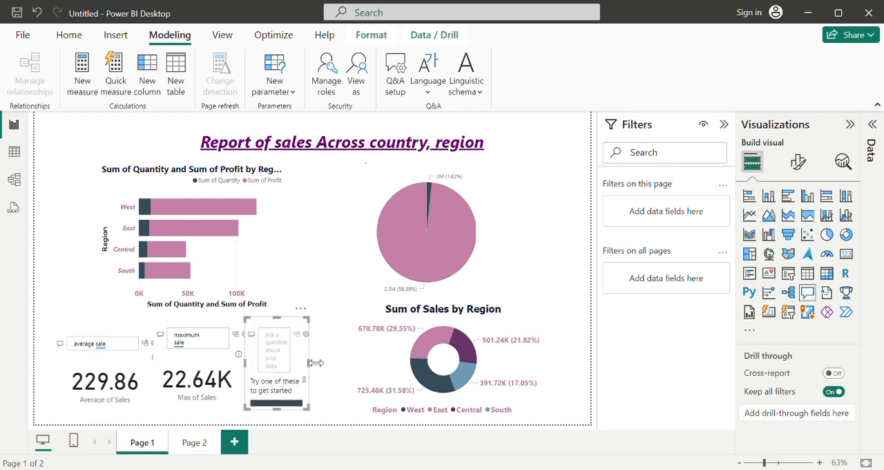
drag(316, 364, 378, 365)
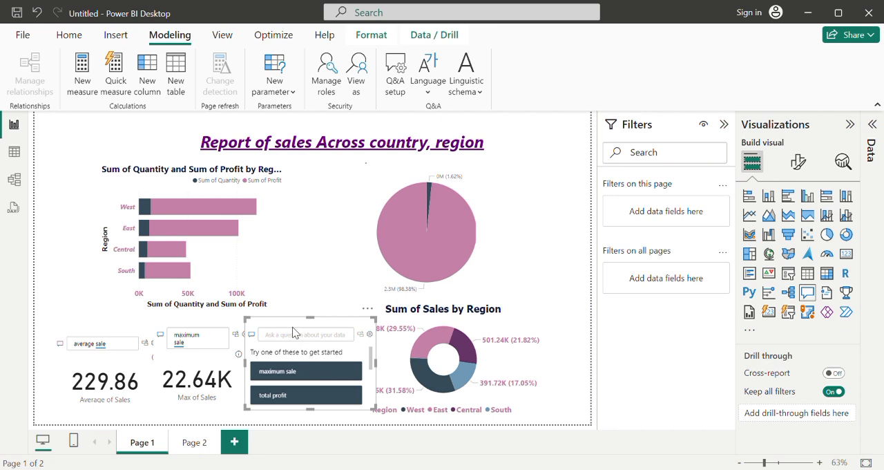
click(282, 399)
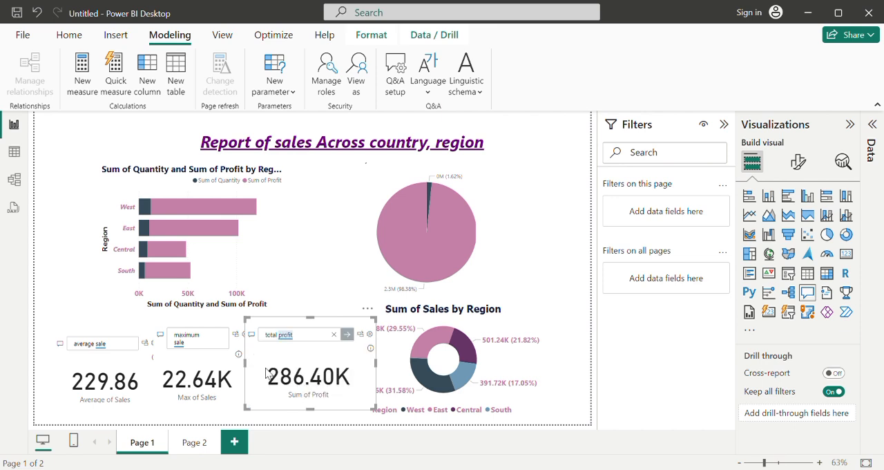
drag(252, 366, 262, 367)
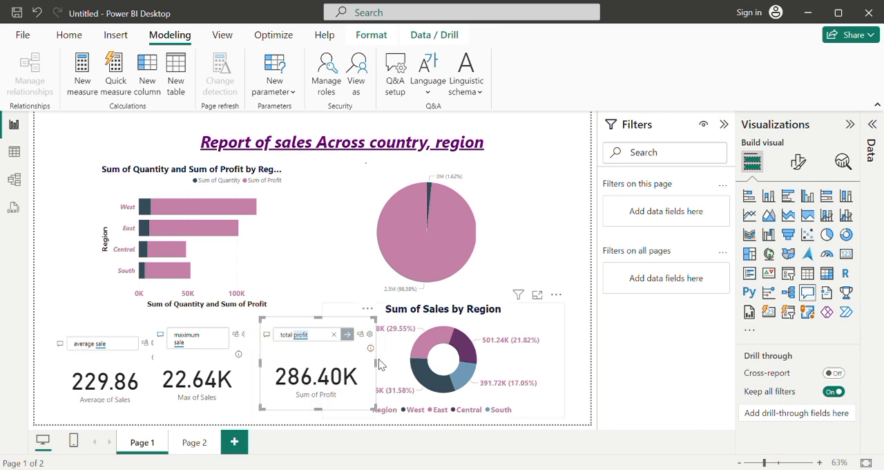
drag(383, 364, 339, 367)
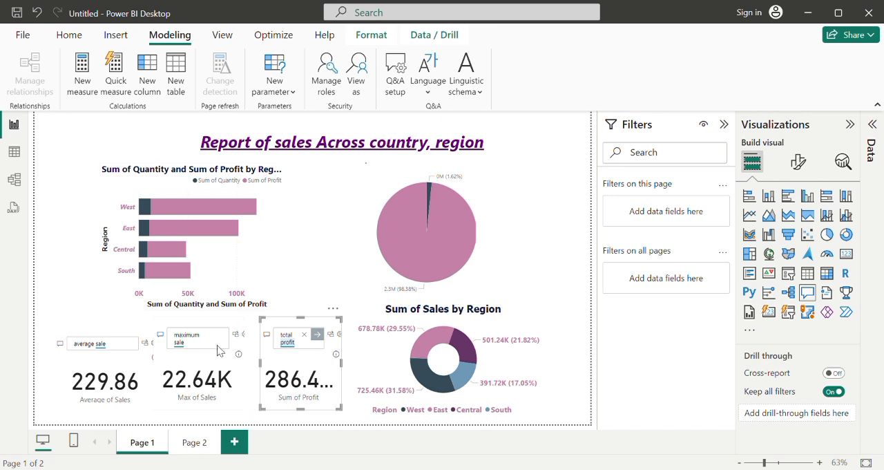
Step: Shift the Sum of Quantity and Sum of Profit by Region bar chart toward the page's left edge and slightly upward
click(111, 185)
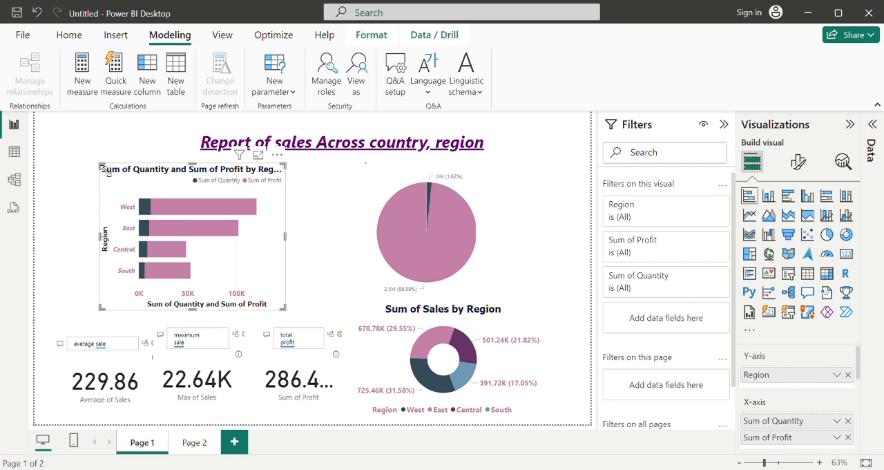
key(Left)
key(Left)
key(Left)
key(Left)
key(Left)
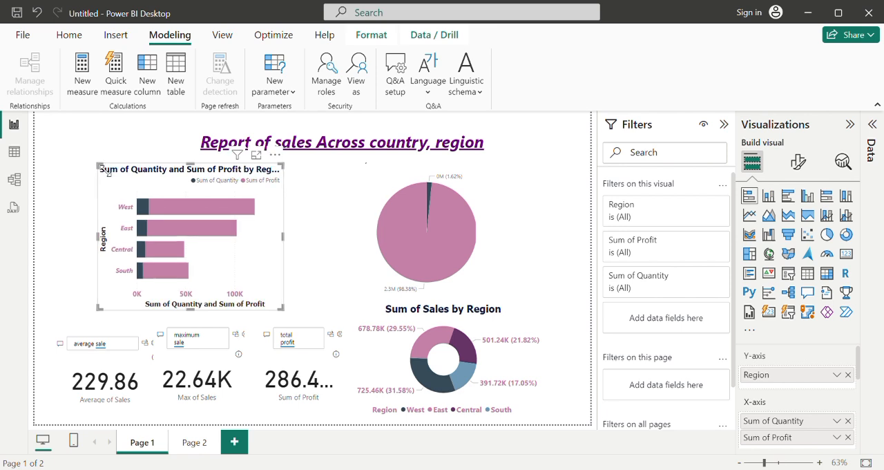
key(Left)
key(Left)
key(Left)
key(Left)
key(Left)
key(Left)
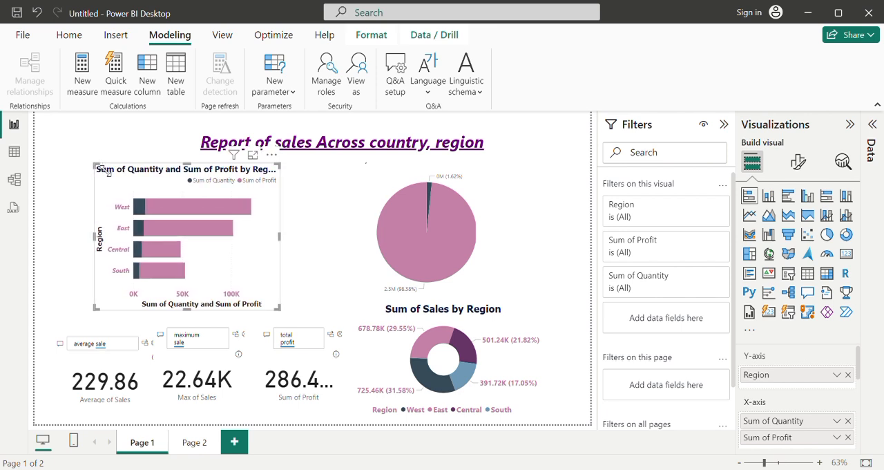
key(Left)
key(Left)
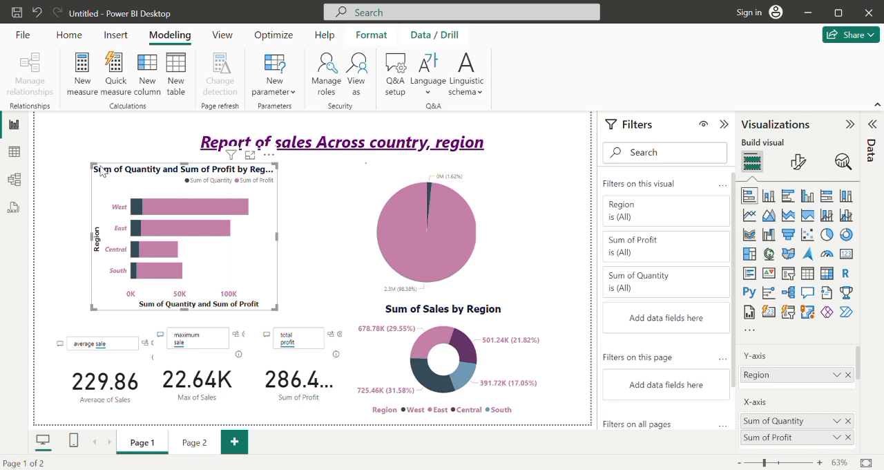
key(Left)
key(Left)
key(Left)
key(Left)
key(Left)
key(Left)
key(Left)
key(Left)
key(Left)
key(Left)
key(Left)
key(Left)
key(Left)
key(Left)
key(Left)
key(Left)
key(Left)
key(Left)
key(Left)
key(Left)
key(Left)
key(Left)
key(Left)
key(Left)
key(Left)
key(Left)
key(Left)
key(Left)
key(Left)
key(Left)
key(Left)
key(Left)
key(Left)
key(Left)
key(Left)
key(Left)
key(Left)
key(Left)
key(Left)
key(Left)
key(Left)
key(Left)
key(Left)
key(Left)
key(Left)
key(Left)
key(Left)
key(Left)
key(Left)
key(Left)
key(Left)
key(Left)
key(Left)
key(Left)
key(Left)
key(Left)
key(Left)
key(Left)
key(Left)
key(Left)
key(Left)
key(Up)
key(Up)
key(Up)
key(Up)
key(Up)
key(Up)
key(Up)
key(Up)
key(Up)
key(Up)
key(Up)
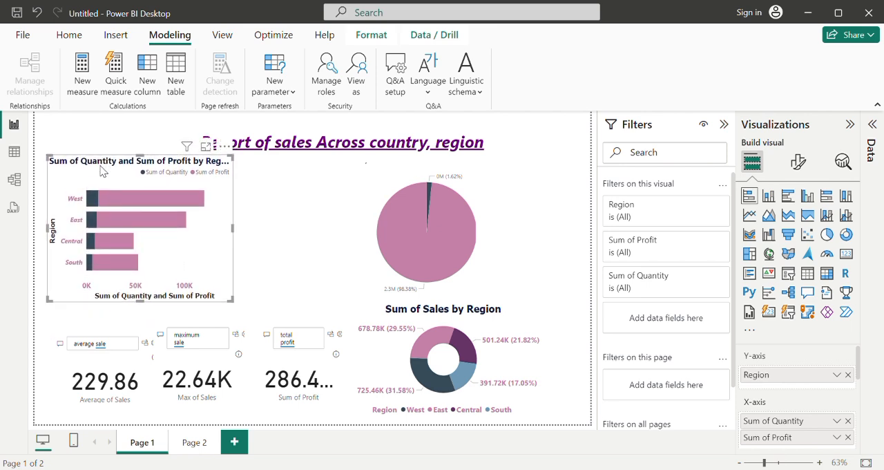
Step: Narrow the Sum of Quantity and Sum of Sales pie chart and move it left toward the bar chart
click(404, 225)
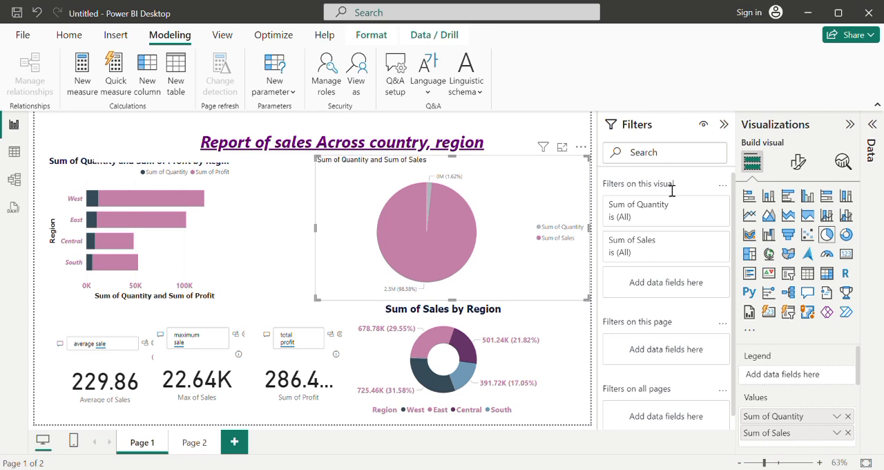
drag(593, 231, 514, 239)
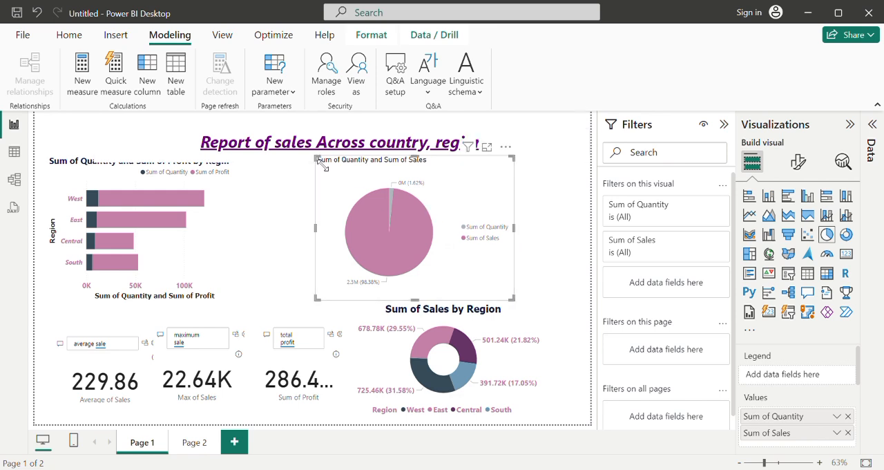
drag(329, 174, 276, 177)
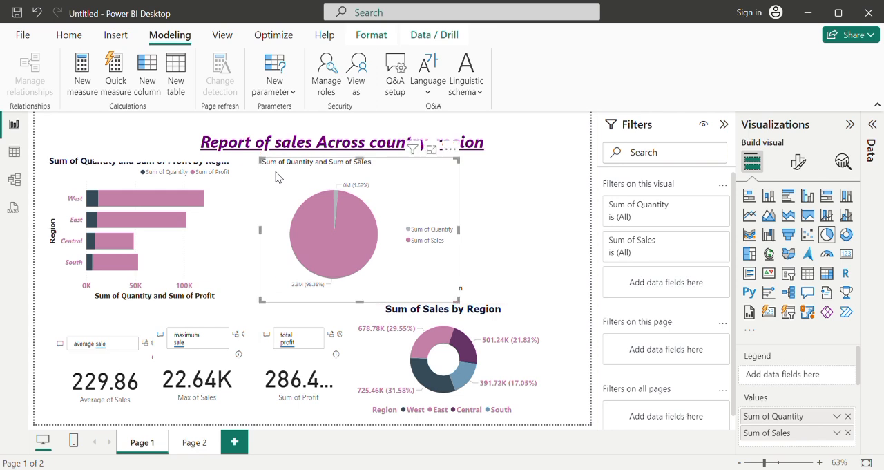
Step: Shorten the report title's text box and raise it toward the page's top edge, clear of the charts below
click(184, 147)
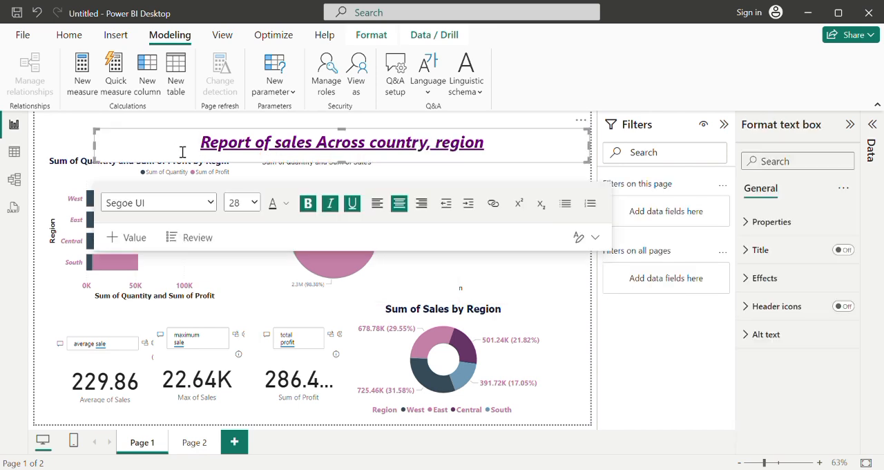
click(98, 133)
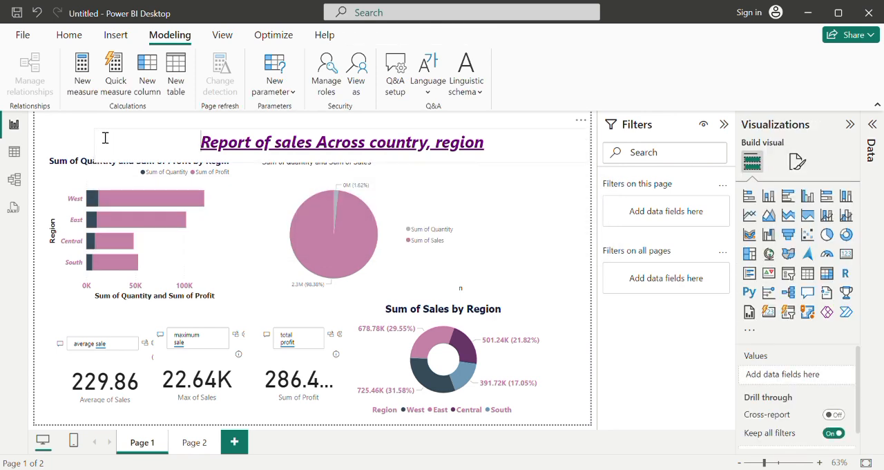
click(102, 137)
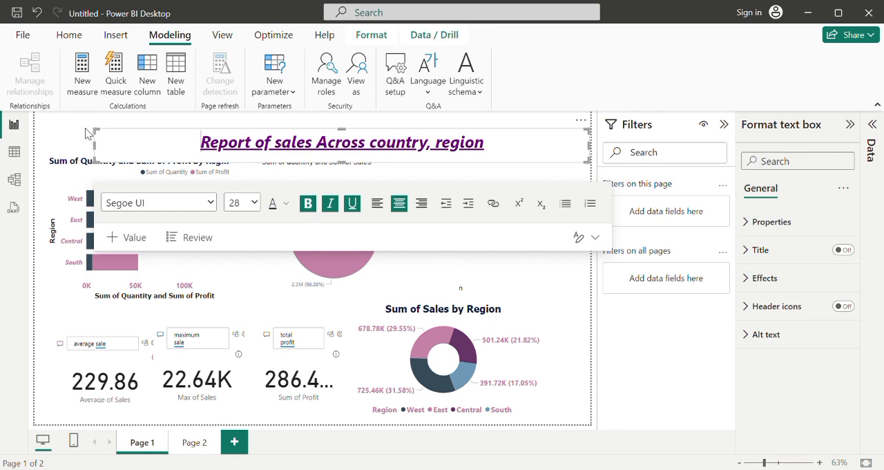
drag(97, 165, 97, 152)
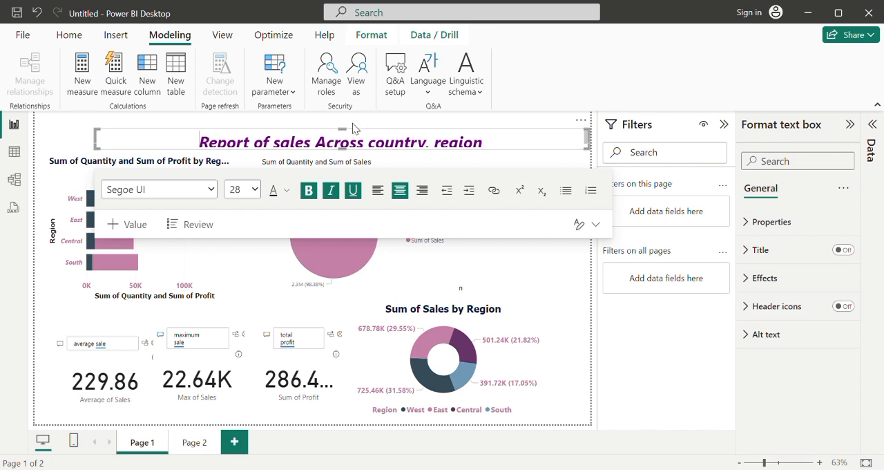
drag(344, 133, 329, 123)
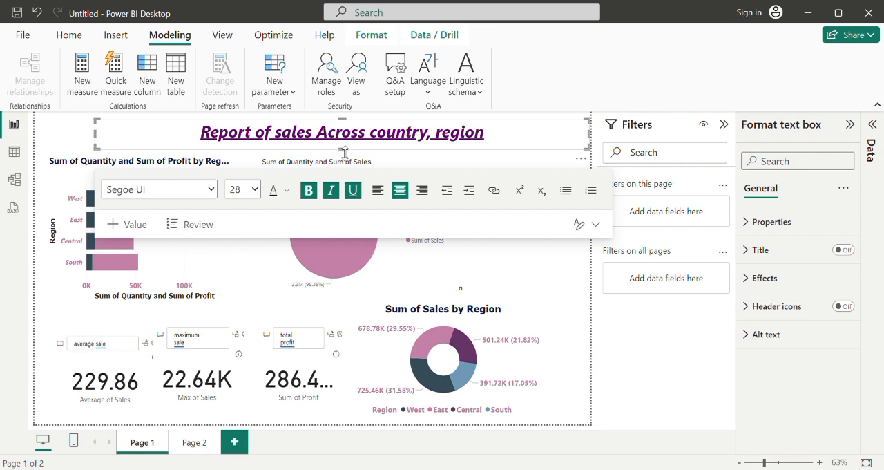
drag(343, 149, 341, 146)
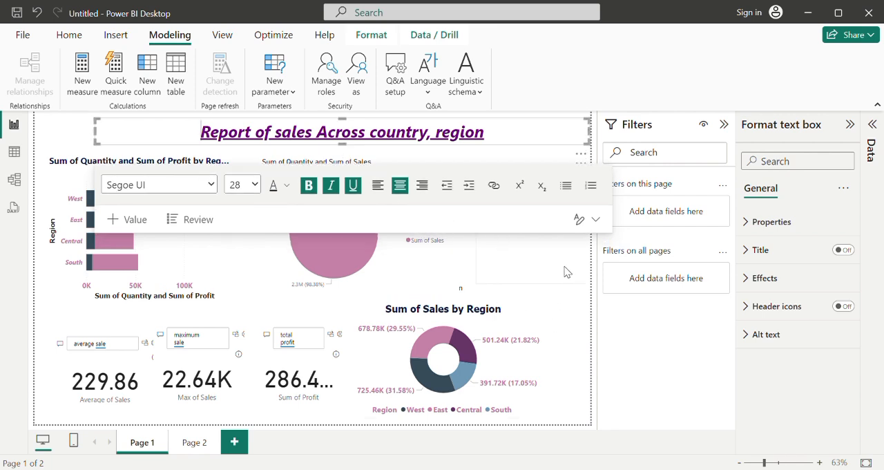
Step: Shift the Sum of Quantity and Sum of Sales pie chart left until it sits directly beside the bar chart
click(568, 303)
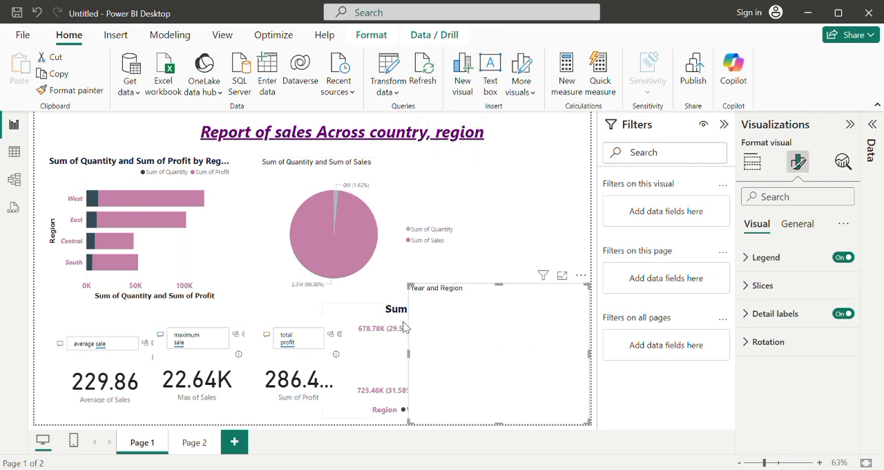
mouse_move(338, 242)
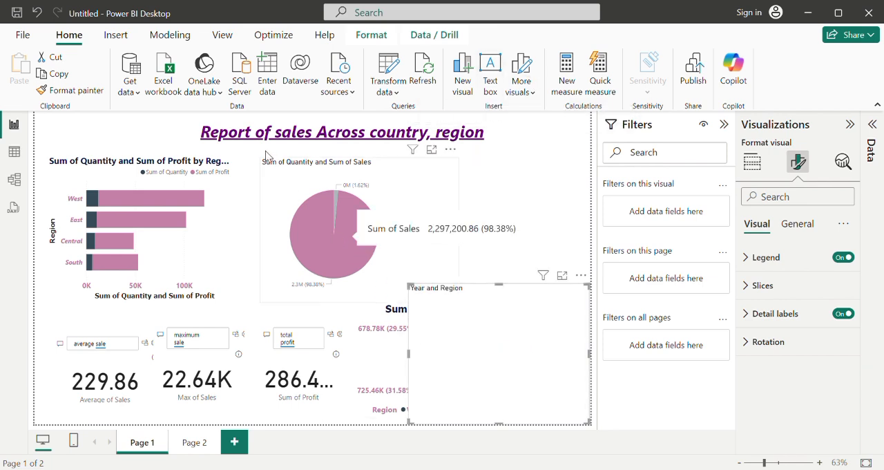
click(267, 160)
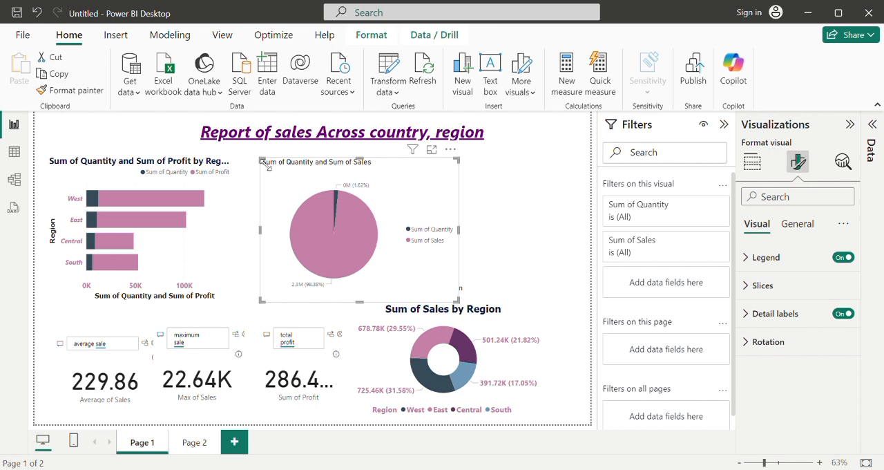
drag(282, 187, 257, 184)
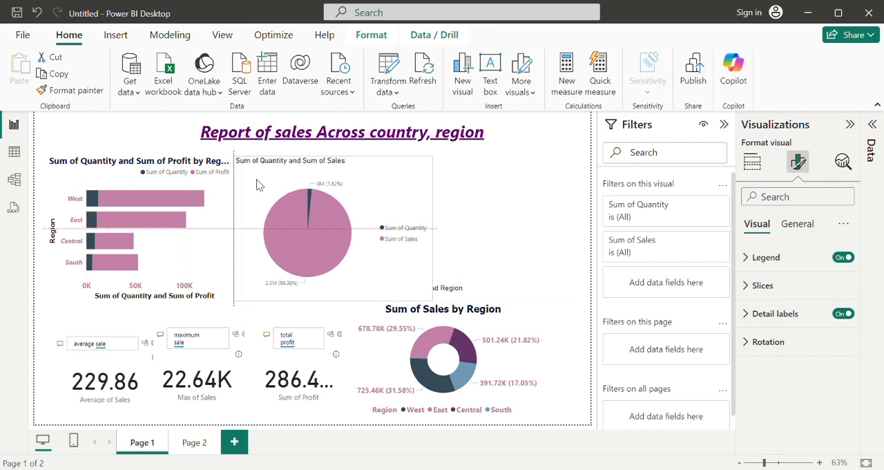
Step: Narrow the Sum of Sales by Region donut chart and move it up beside the pie chart at the page's right edge
click(431, 358)
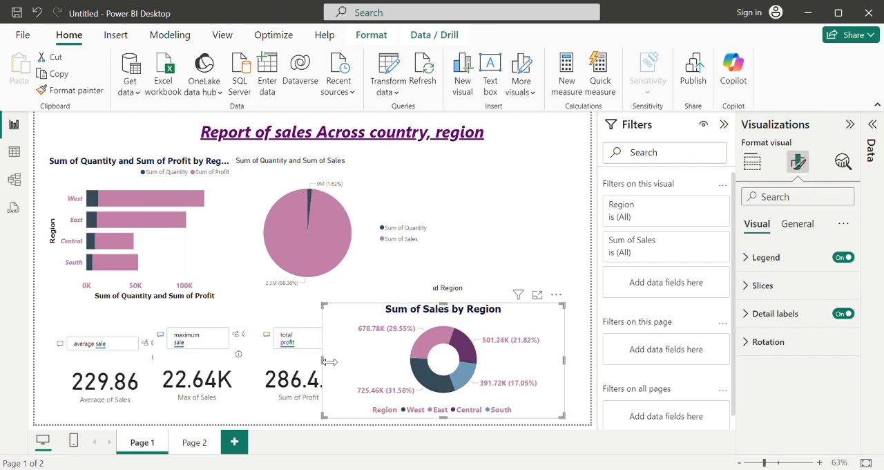
drag(329, 361, 385, 361)
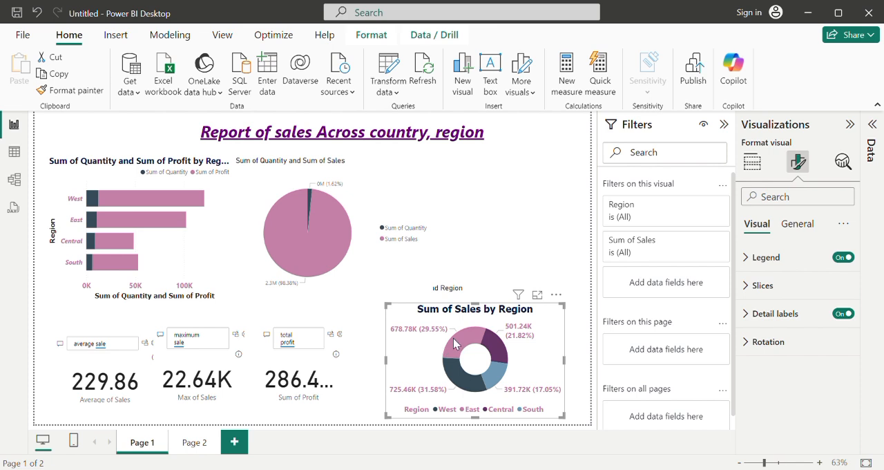
drag(443, 336, 504, 197)
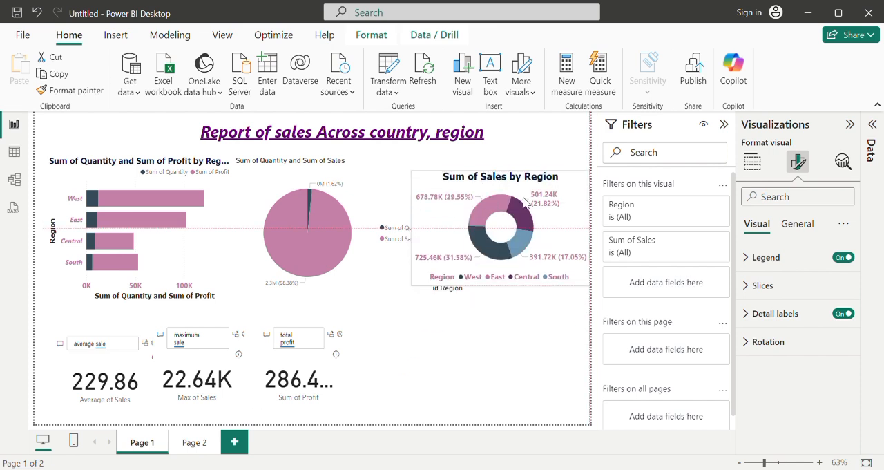
Step: Narrow the pie chart clear of the Sum of Sales by Region donut chart and extend the donut chart slightly upward
click(371, 233)
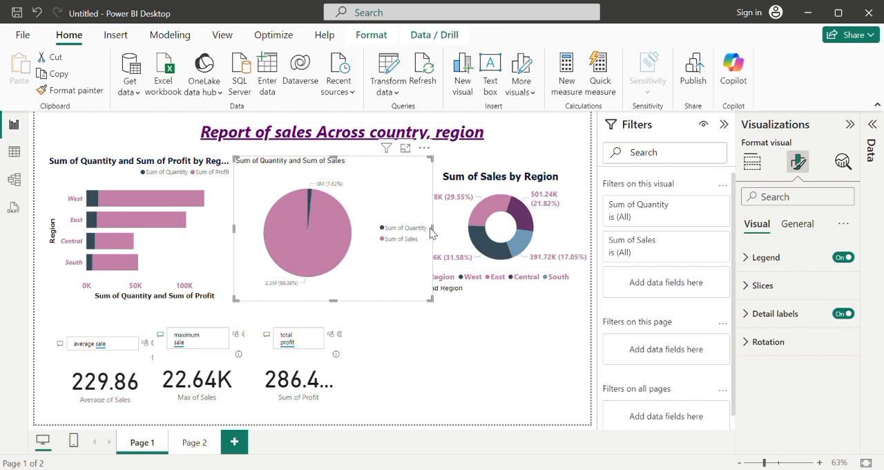
drag(429, 233, 399, 230)
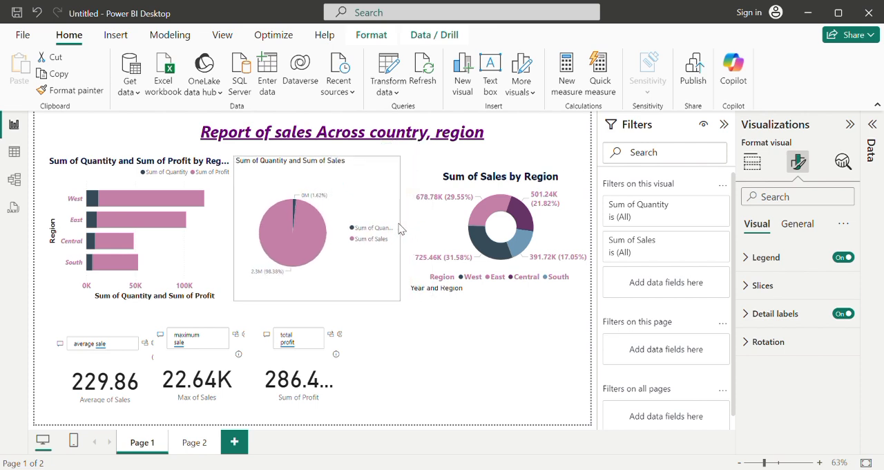
click(455, 233)
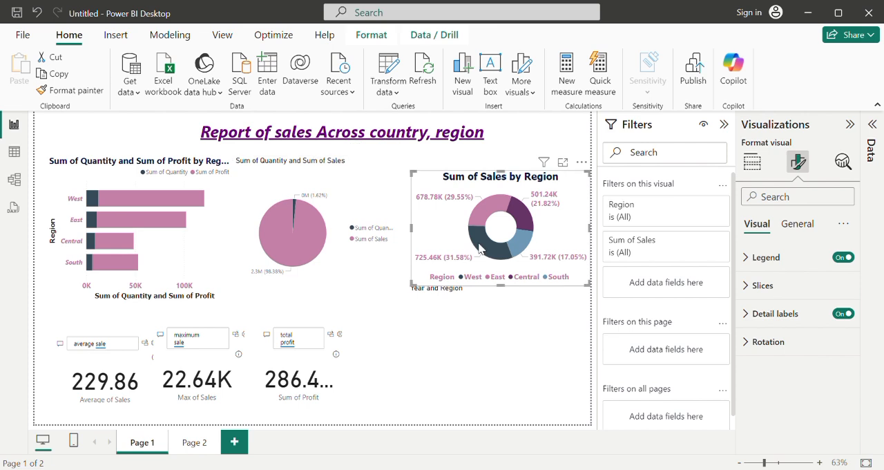
drag(502, 171, 502, 164)
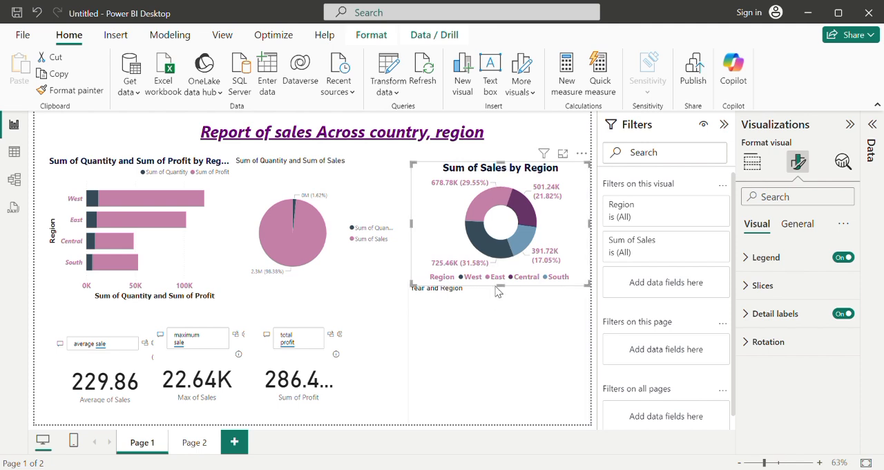
Step: Delete the empty Year and Region visual below the Sum of Sales by Region donut chart
click(433, 295)
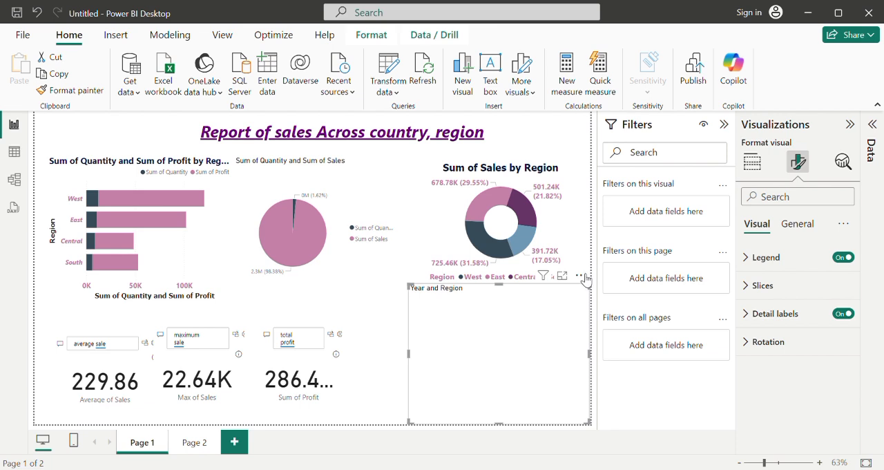
drag(511, 312, 451, 329)
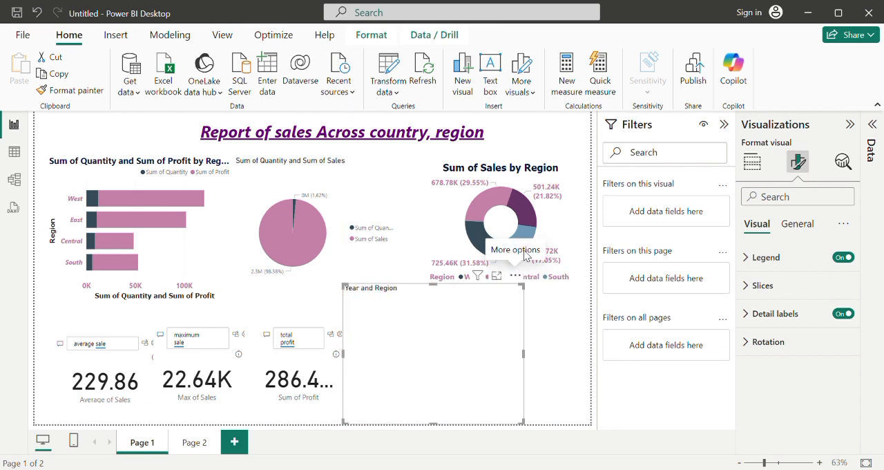
drag(502, 293, 508, 402)
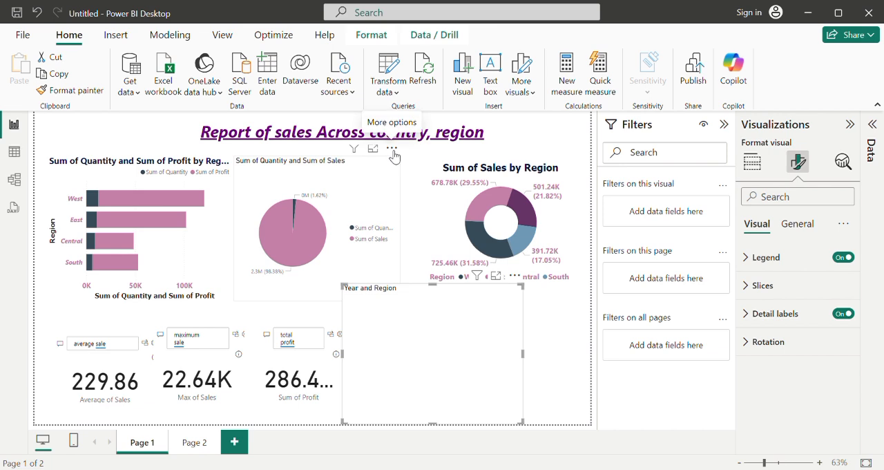
click(392, 151)
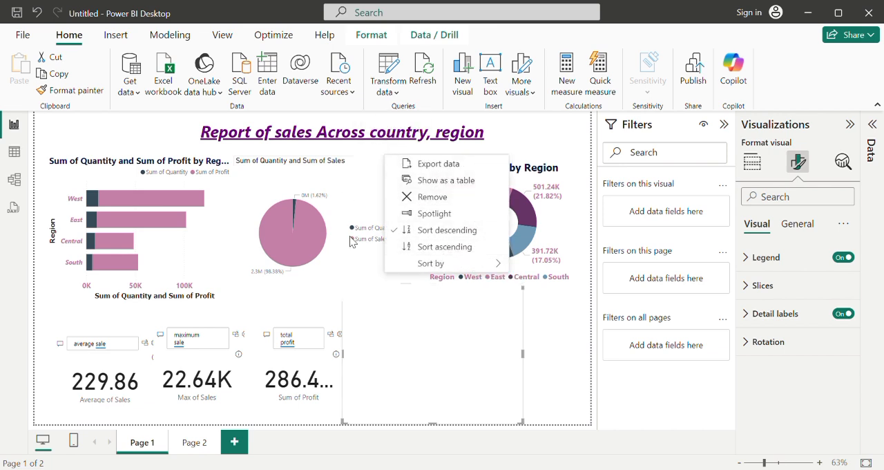
click(413, 384)
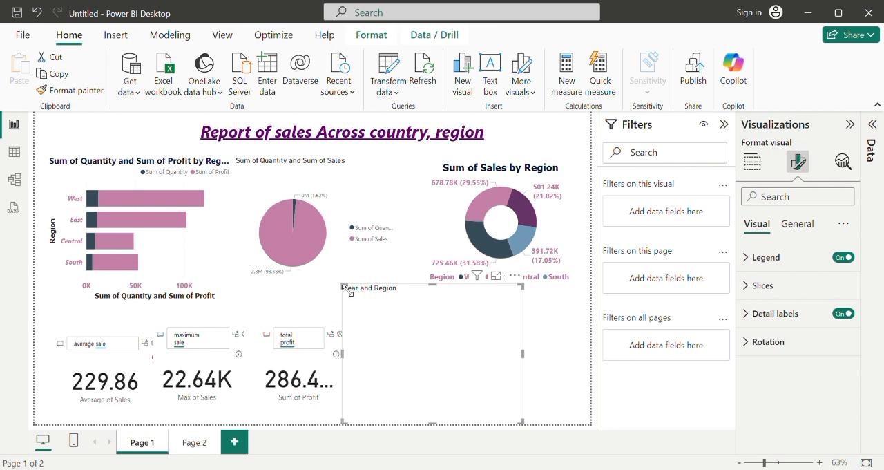
key(Delete)
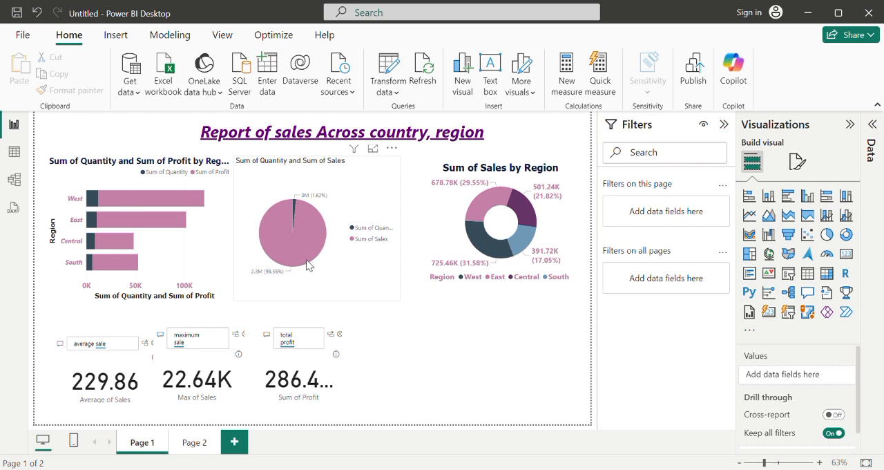
Step: Widen the total profit Q&A visual to the right so its value is displayed in full
mouse_move(307, 260)
mouse_move(97, 204)
mouse_move(167, 200)
mouse_move(200, 201)
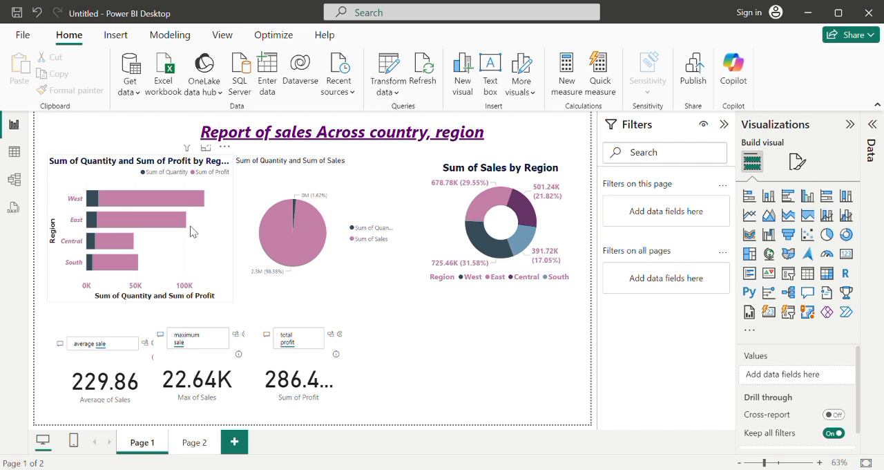
click(338, 360)
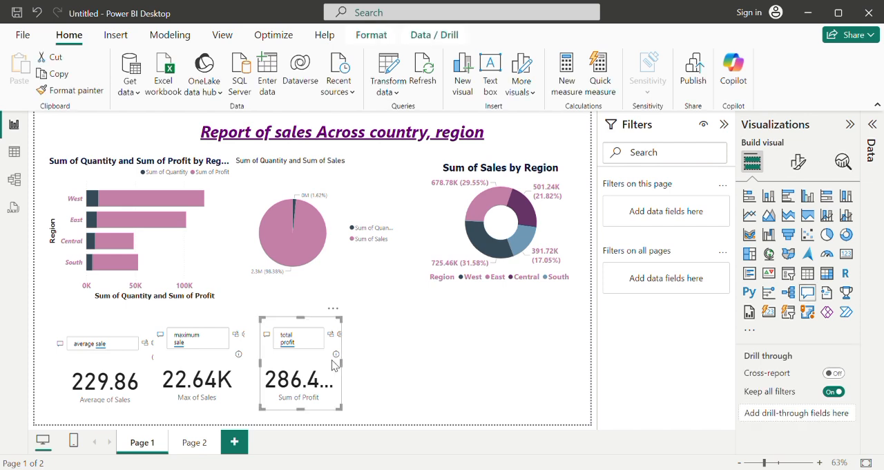
drag(341, 364, 397, 373)
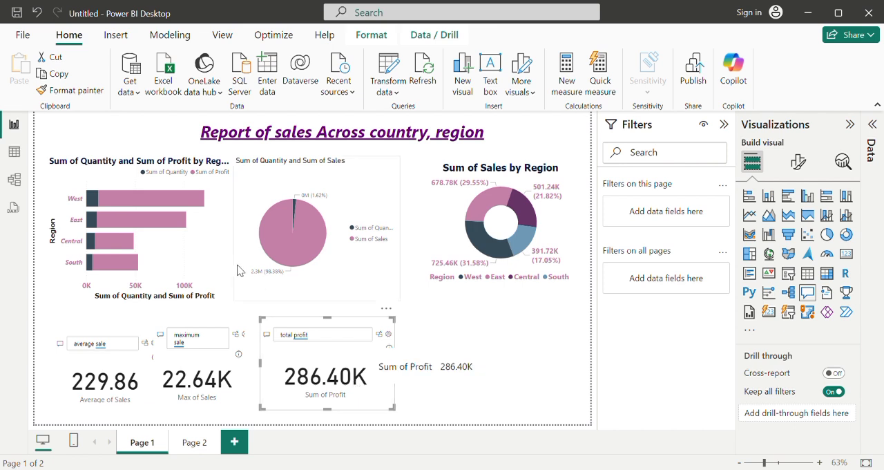
Step: Add a blank Q&A visual to the right of the total profit visual and expand the Orders table's field list
mouse_move(204, 202)
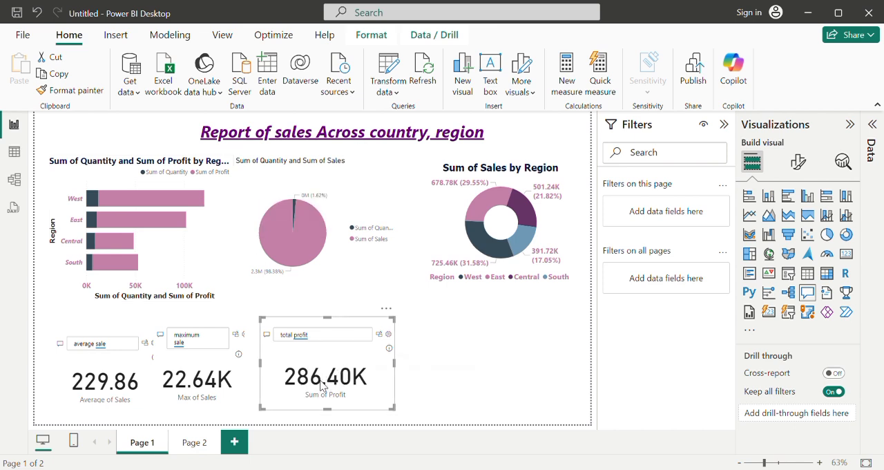
mouse_move(322, 385)
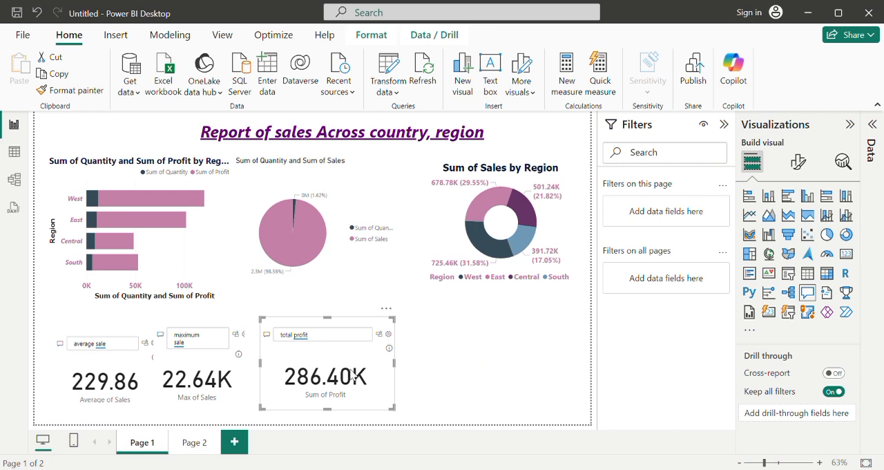
click(445, 359)
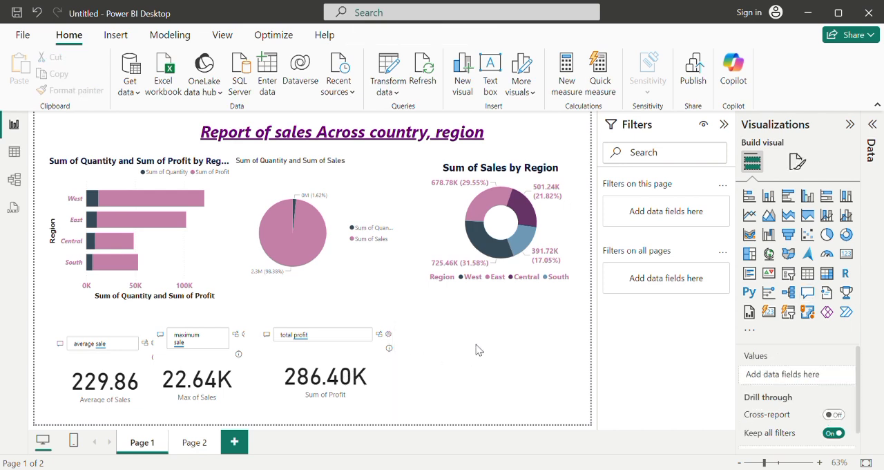
double_click(479, 350)
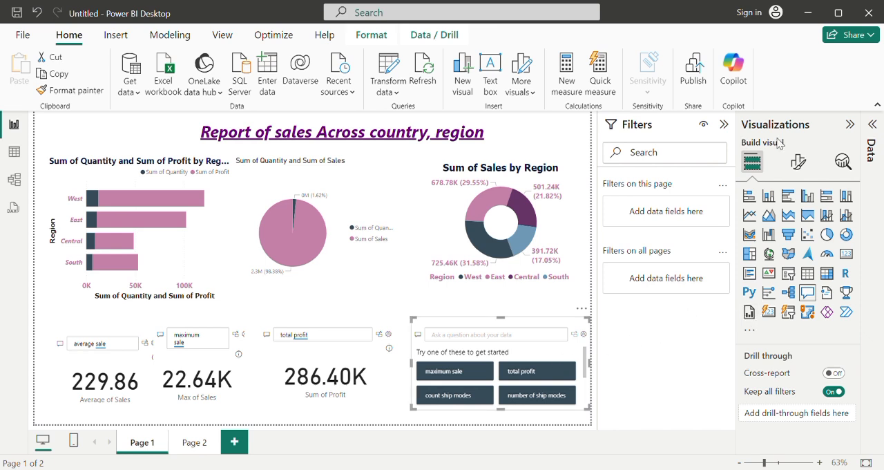
click(874, 125)
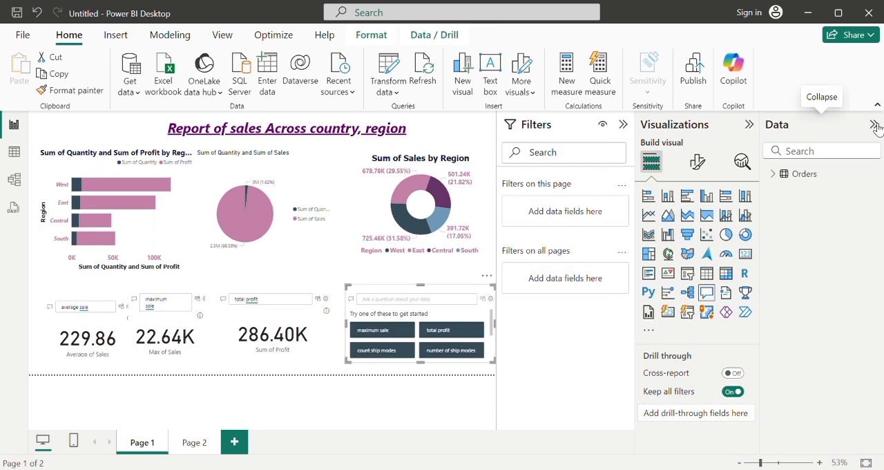
click(776, 175)
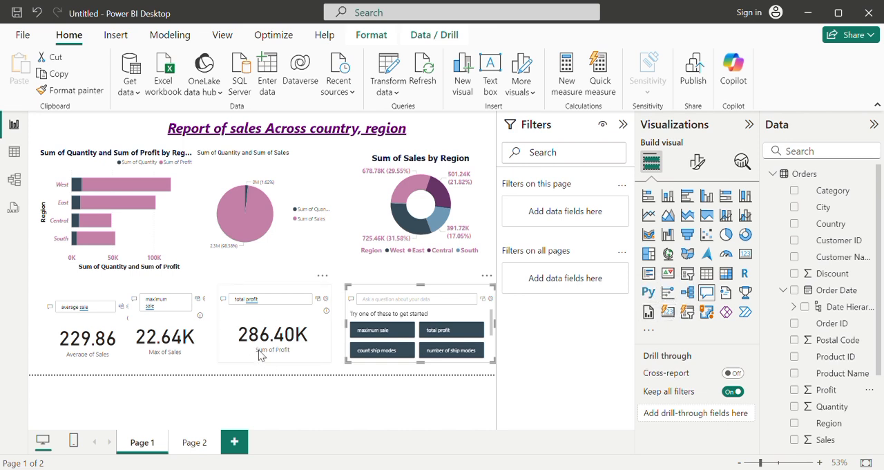
Step: Convert the blank Q&A visual into a new card visual showing the Profit field
click(668, 314)
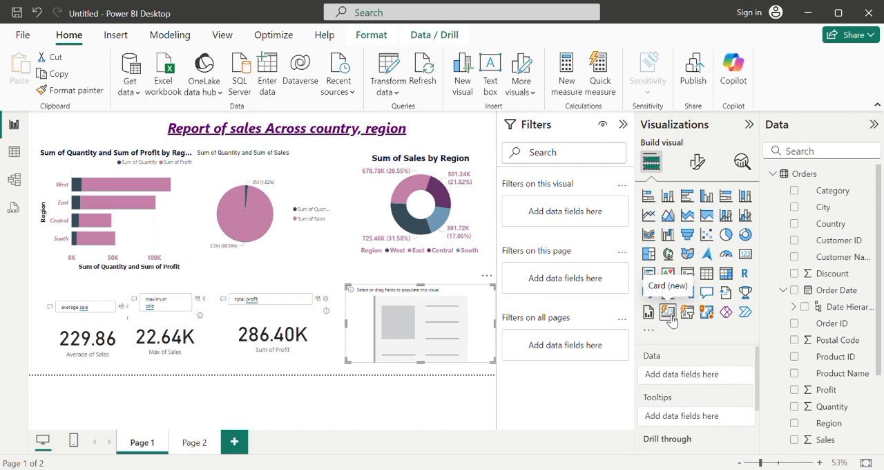
click(801, 396)
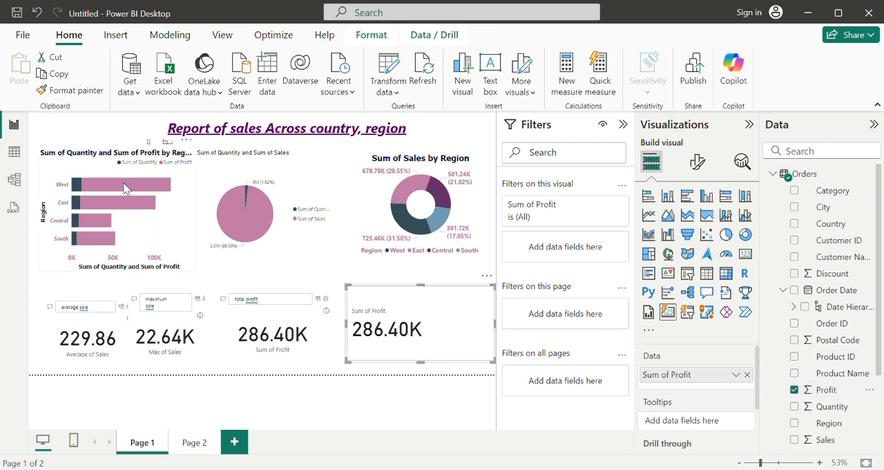
Step: Examine the profit values of the individual regions in the Sum of Quantity and Sum of Profit bar chart
mouse_move(111, 201)
mouse_move(145, 185)
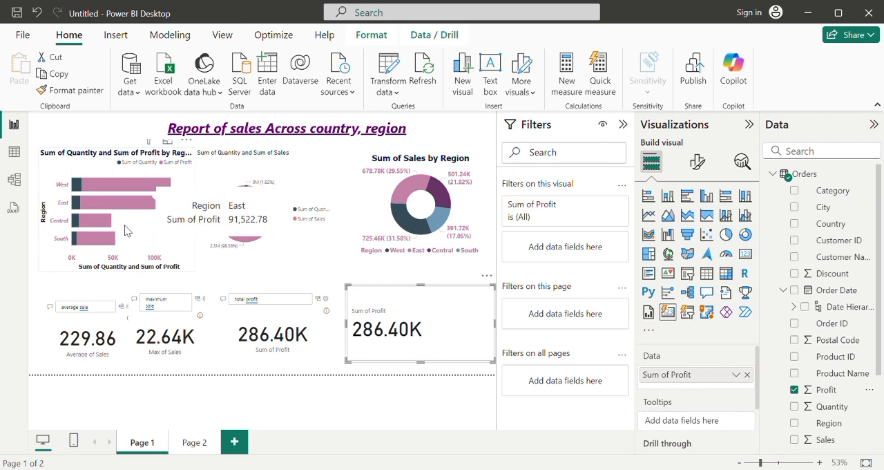
mouse_move(141, 209)
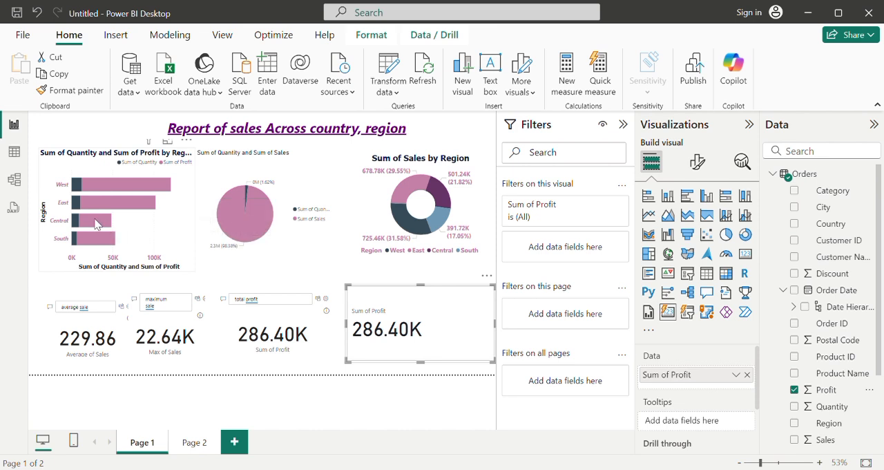
mouse_move(96, 220)
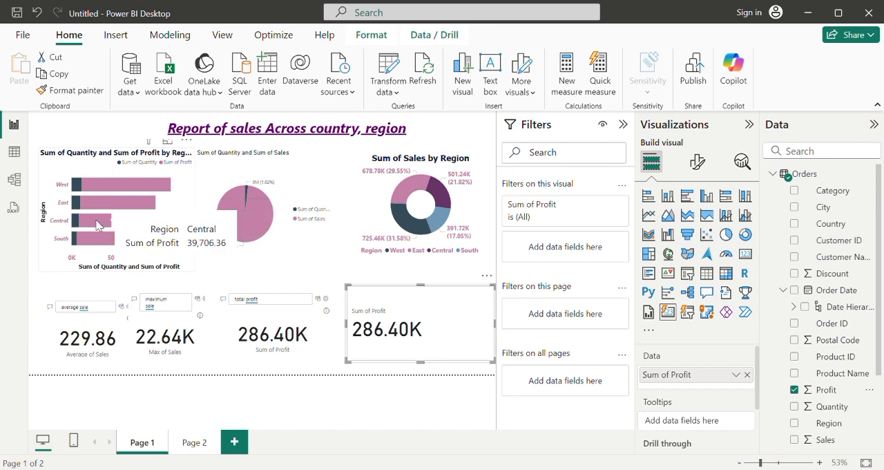
mouse_move(97, 247)
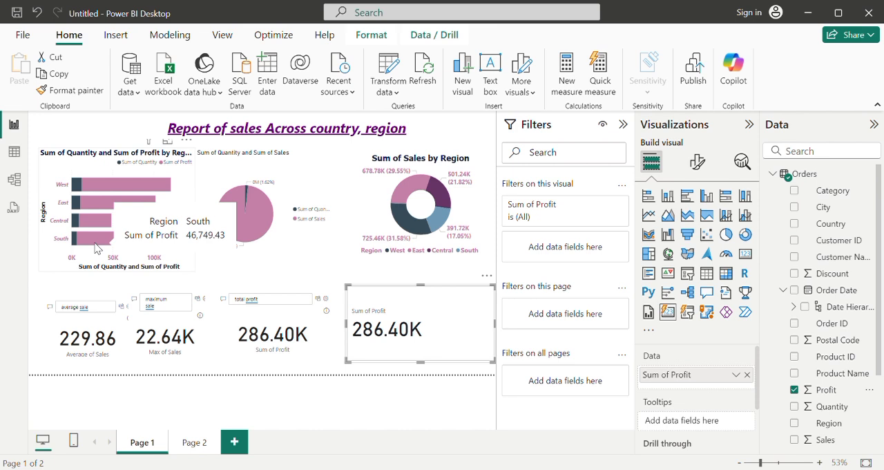
Step: Review the Sales, Quantity, Discount and Profit columns in the Orders table data, and return to the report
click(15, 153)
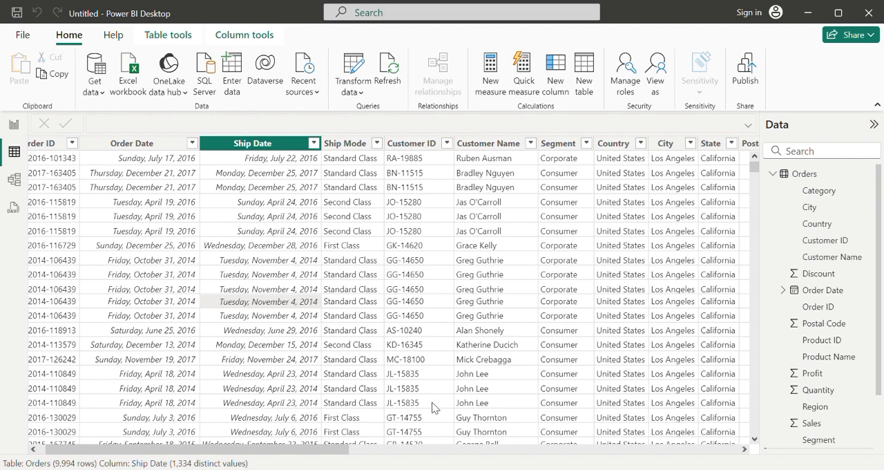
drag(336, 451, 615, 458)
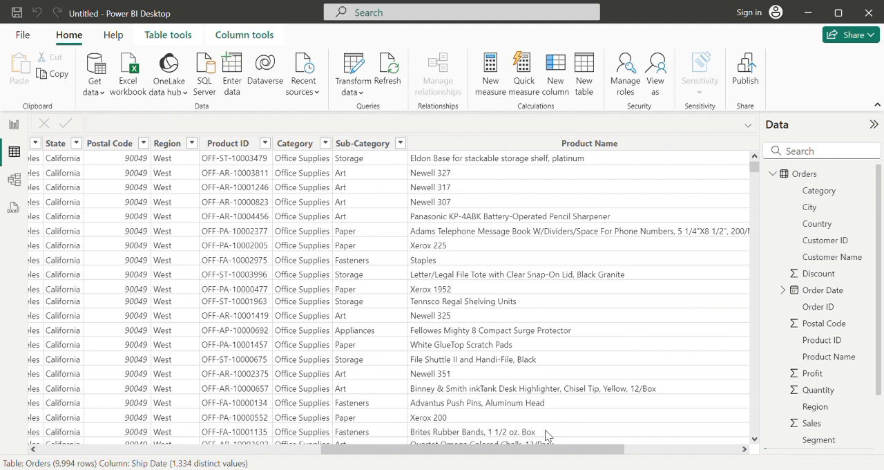
drag(550, 454, 670, 469)
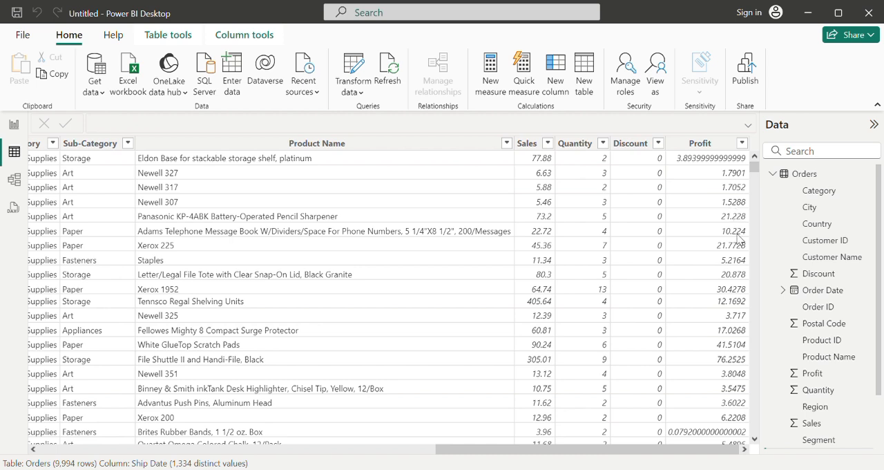
drag(758, 172, 760, 179)
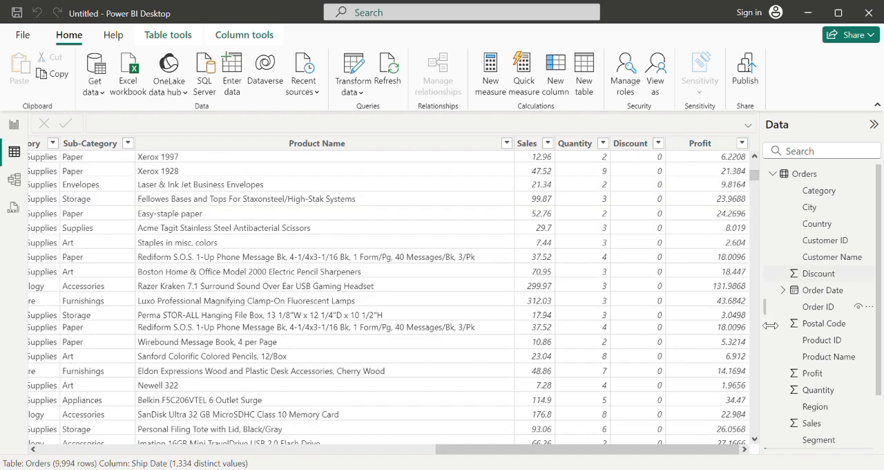
drag(754, 178, 754, 188)
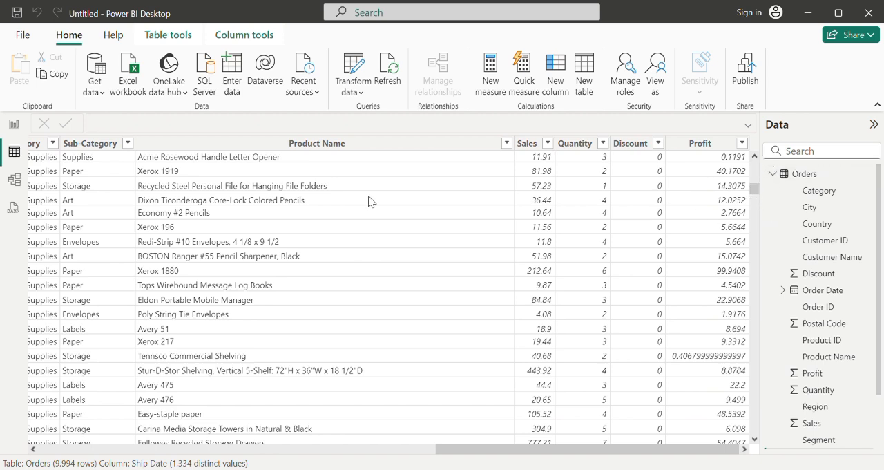
click(14, 124)
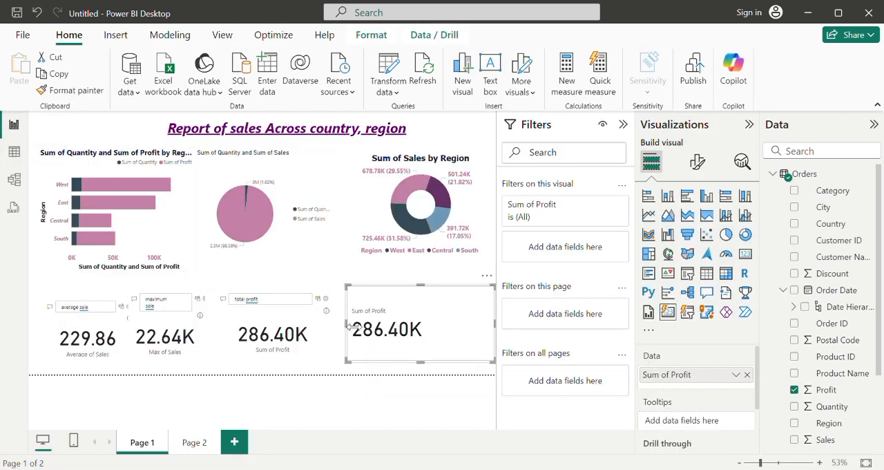
Step: Narrow the Sum of Profit card from its left edge to leave more space beside the total profit Q&A visual
drag(352, 325, 389, 324)
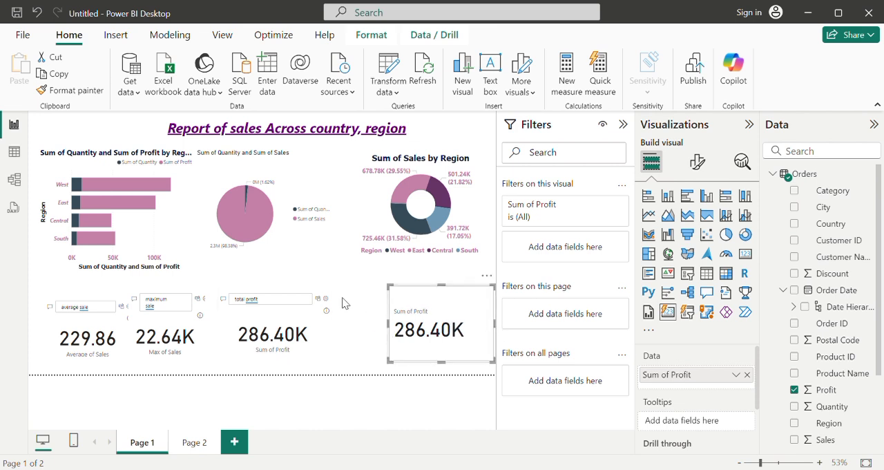
click(310, 262)
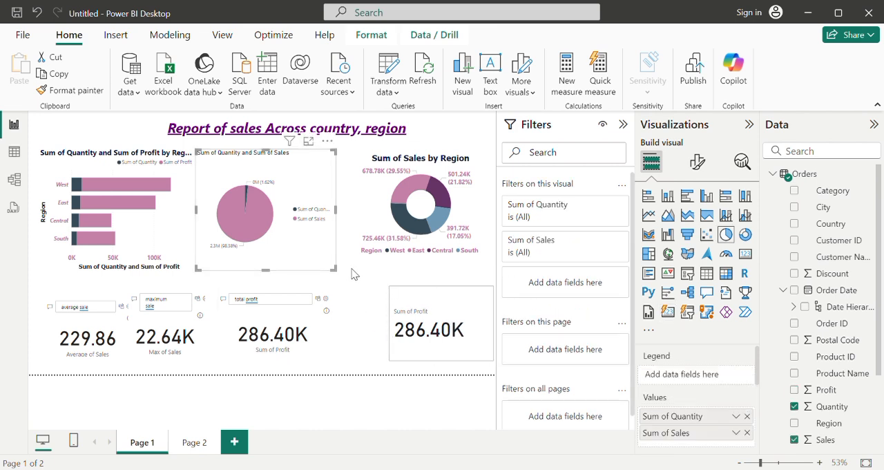
click(352, 274)
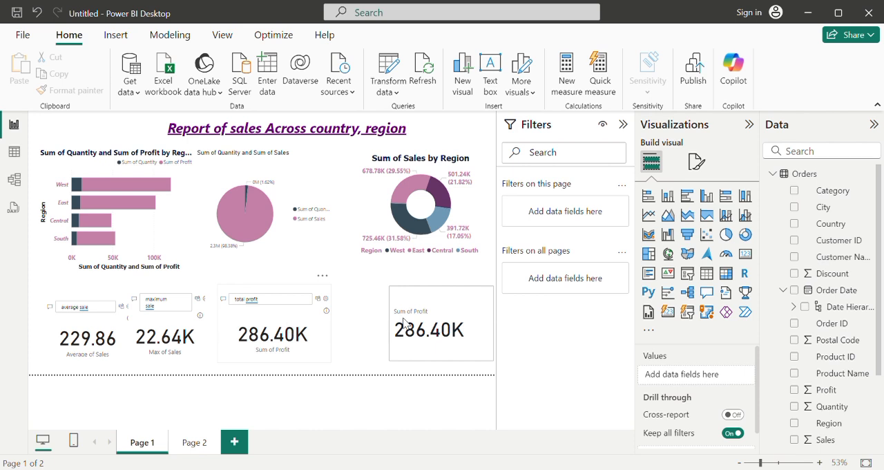
Step: Remove the total profit Q&A visual and move the Sum of Profit card into its place beside the maximum sale visual
click(245, 321)
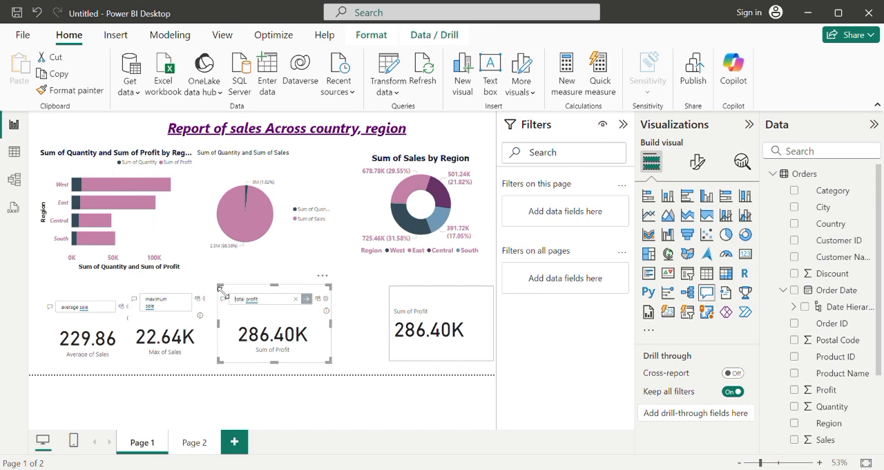
key(Delete)
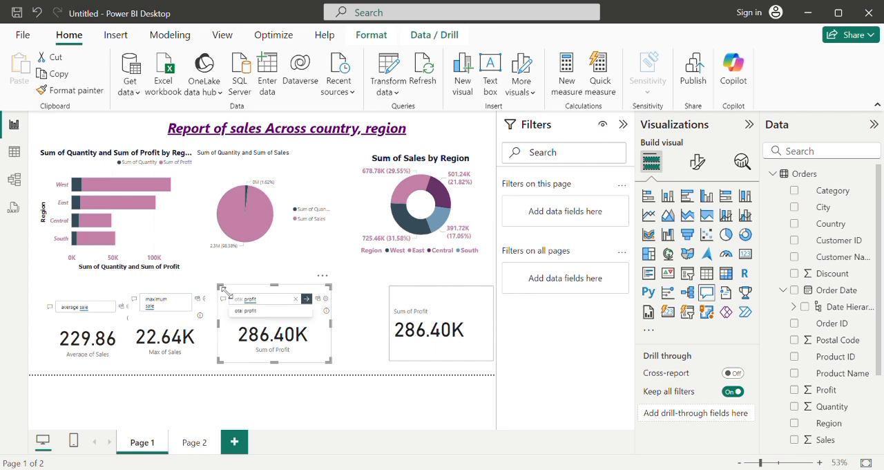
click(322, 276)
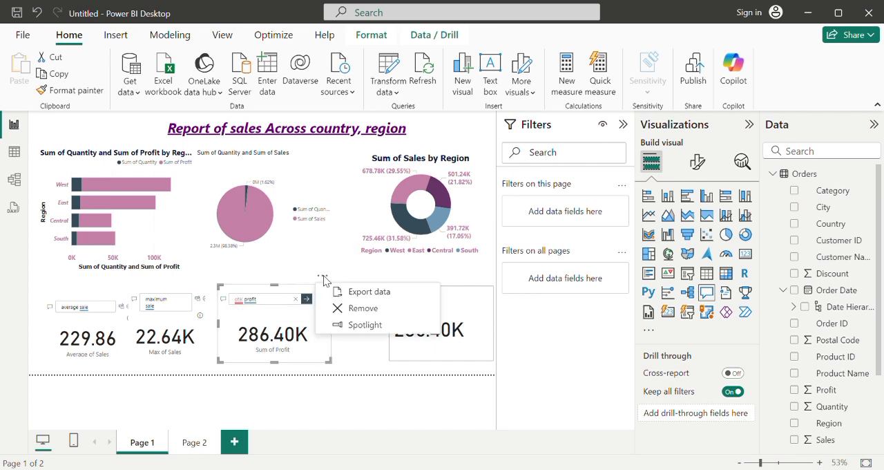
click(352, 312)
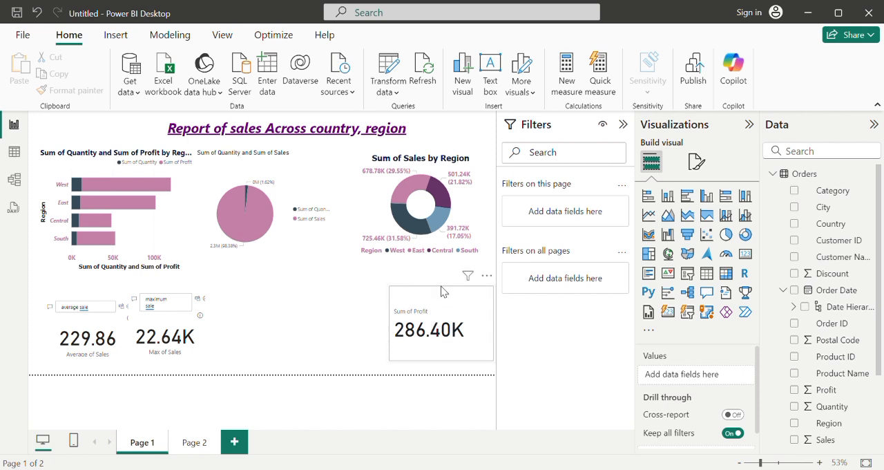
click(389, 307)
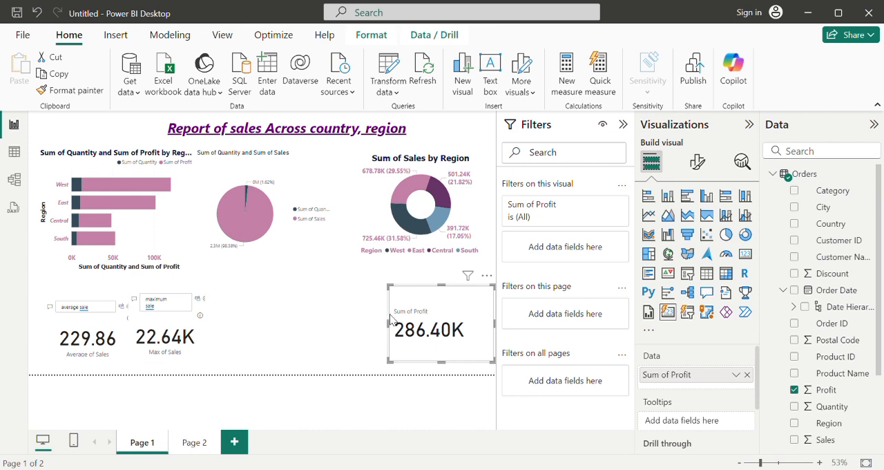
drag(397, 295, 233, 302)
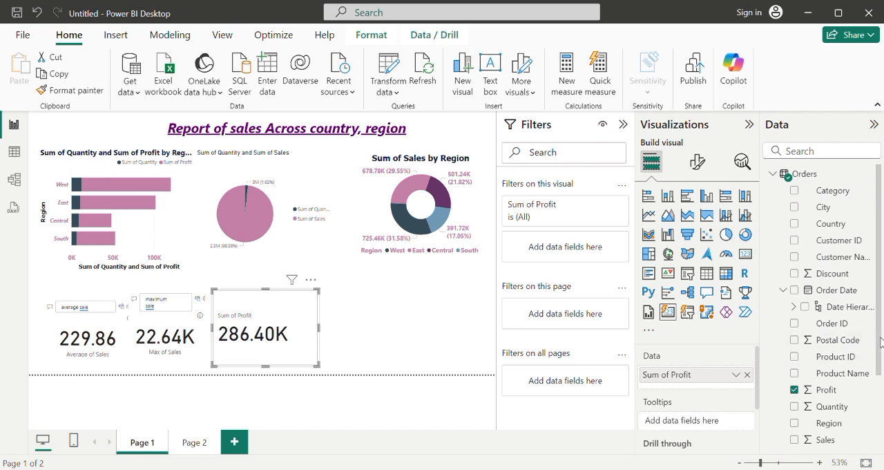
Step: Add a text box to Page 2 and resize it into a wide, shallow title banner across the top of the page
click(191, 445)
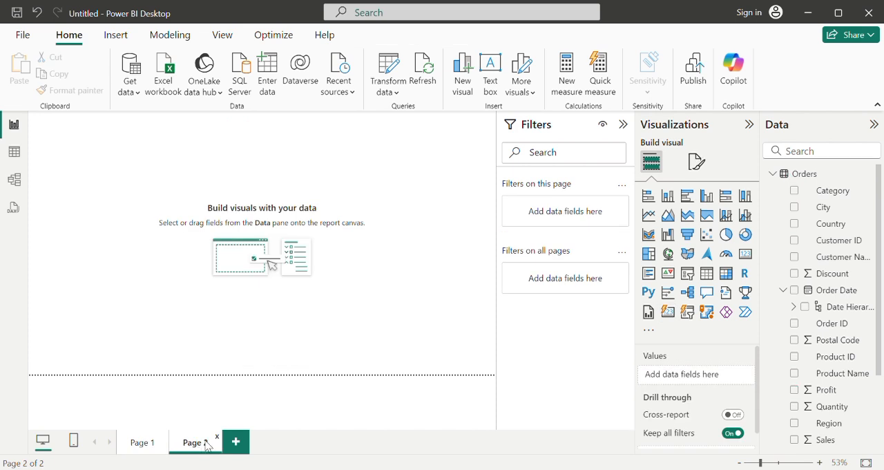
click(496, 69)
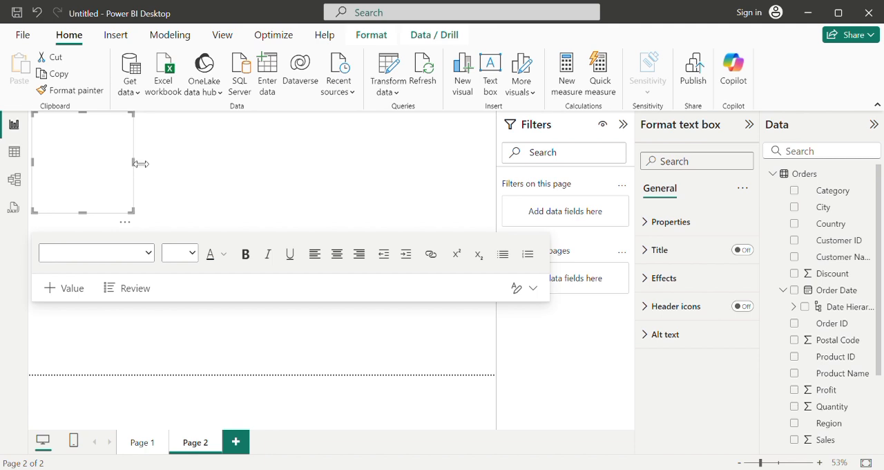
drag(141, 164, 464, 187)
drag(248, 217, 264, 159)
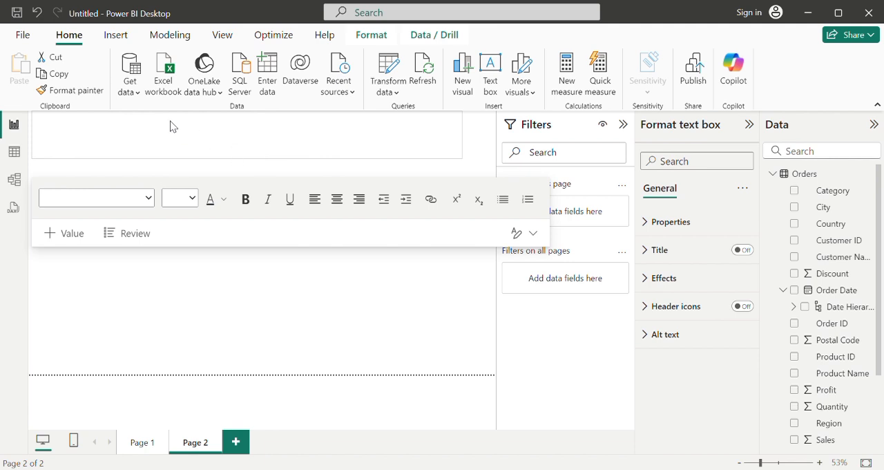
Step: Enter the title "REPORT OF DISCOUNT GIVEN IN TOTAL SALES" in the Page 2 text box
click(125, 135)
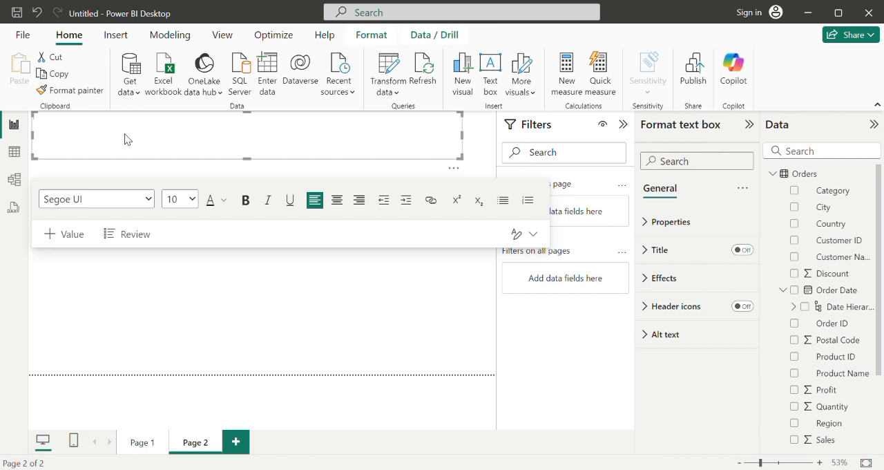
text(Re)
text(PORT)
text( OF)
text( DISCO)
text(UNT)
text( GIVING)
text(EN IN TOTAL SALES)
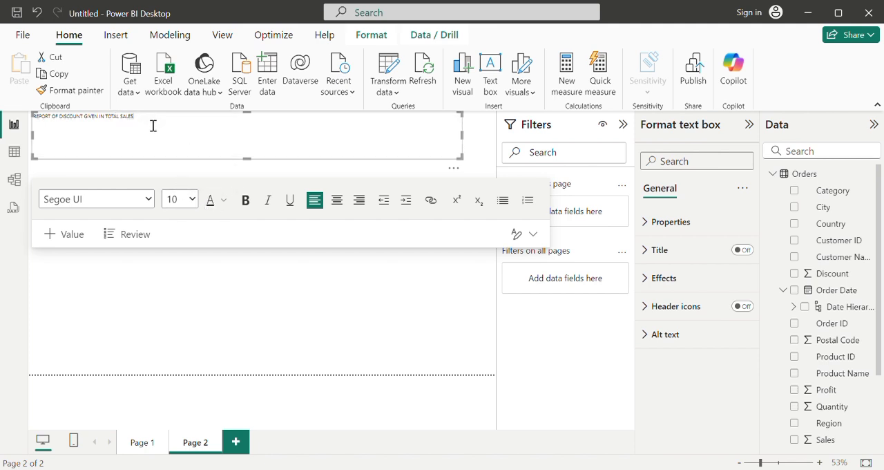
Step: Set the Page 2 title's font size to 24 and center it in the text box
drag(150, 124, 25, 124)
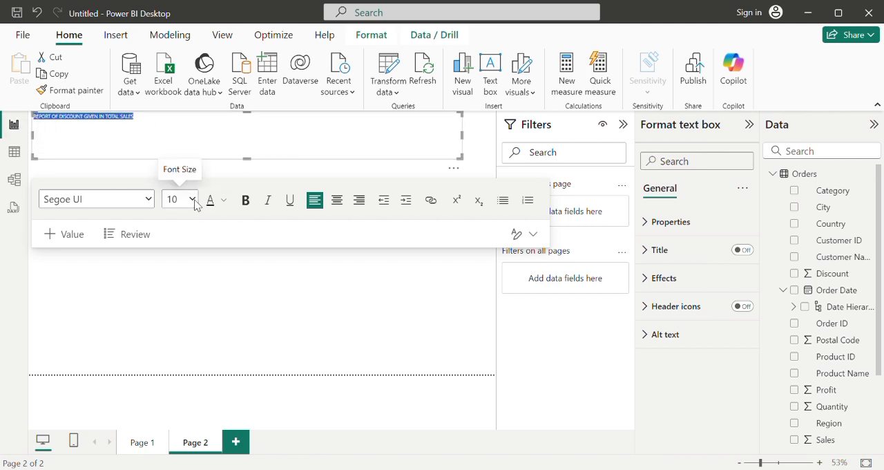
click(177, 365)
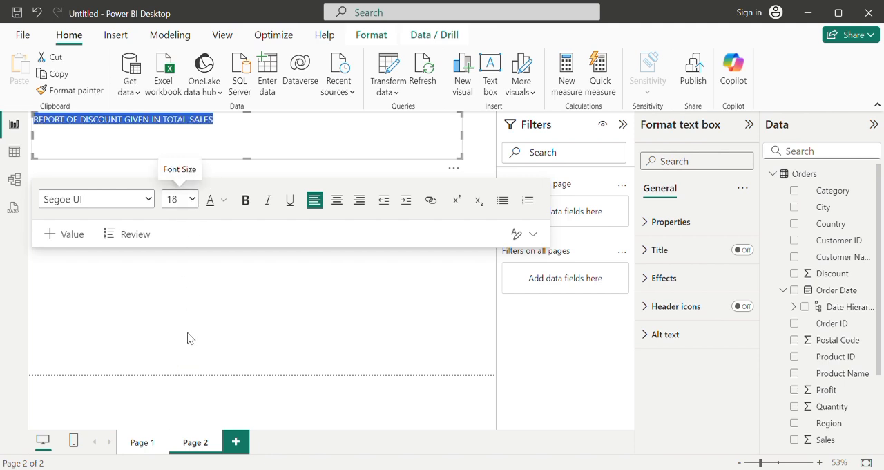
click(180, 406)
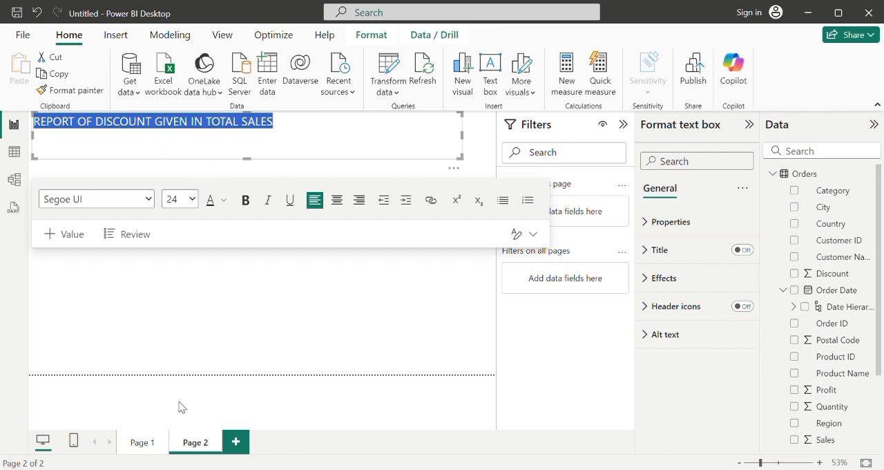
click(344, 208)
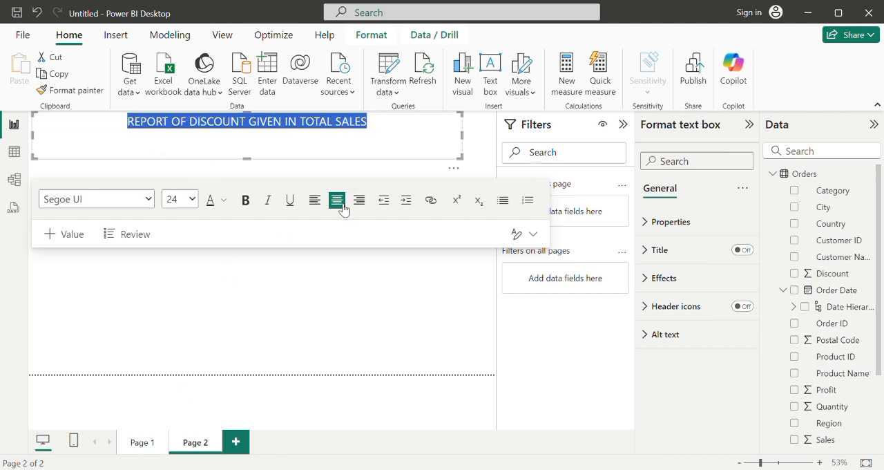
Step: Color the Page 2 title in a dark pink theme shade
click(225, 201)
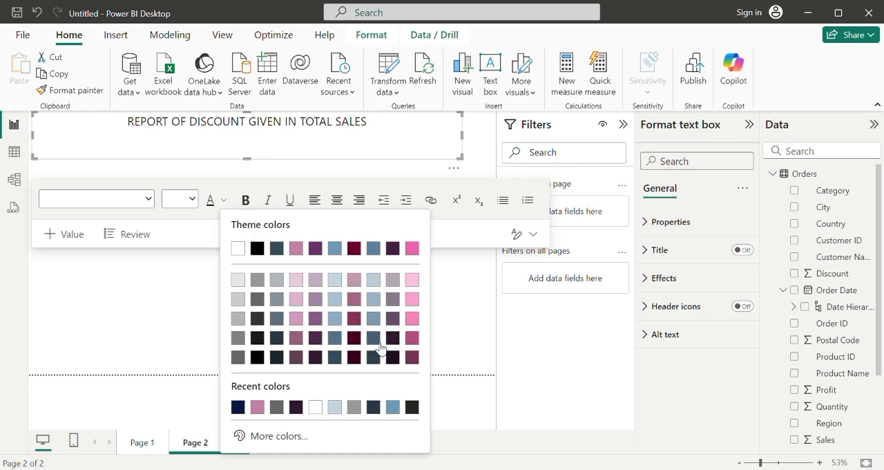
click(416, 339)
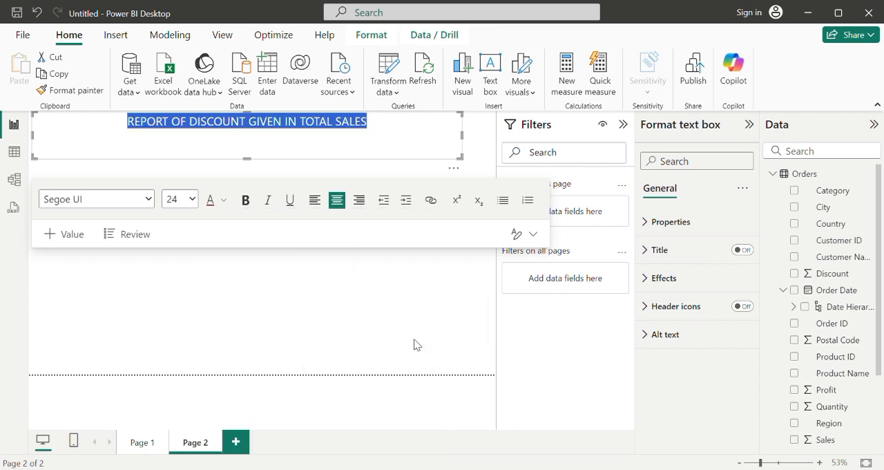
click(370, 320)
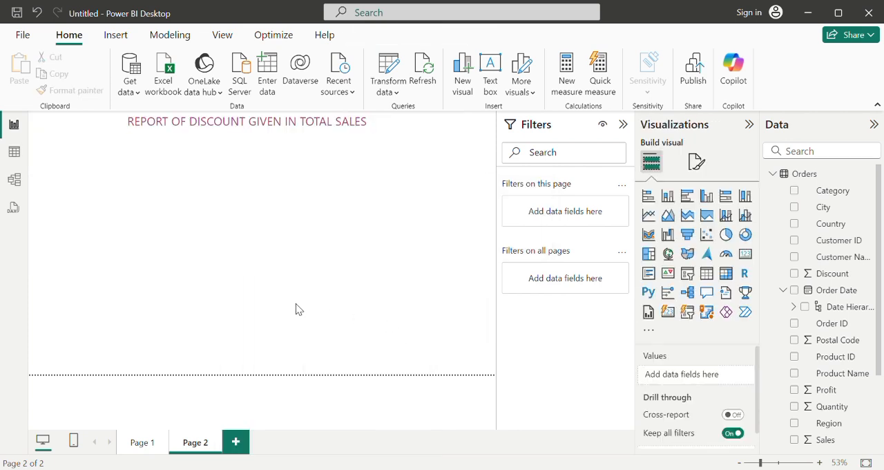
Step: Recolor the whole Page 2 title in the dark maroon base theme color
click(301, 134)
drag(381, 125, 134, 132)
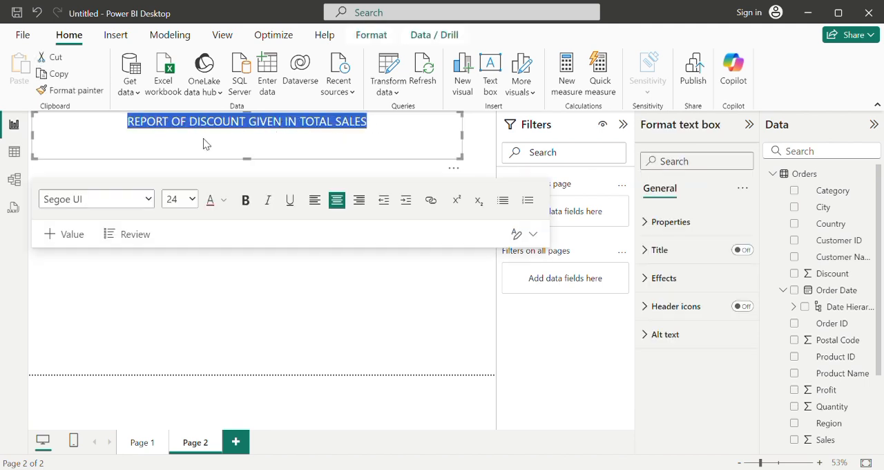
click(225, 202)
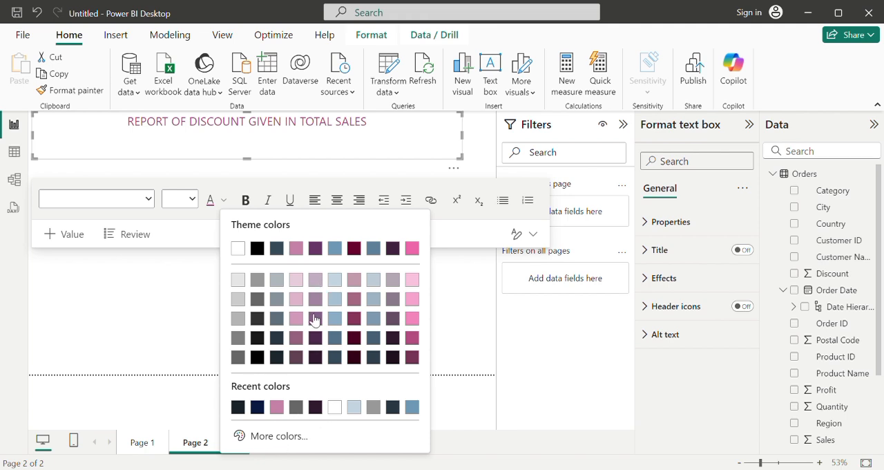
click(360, 250)
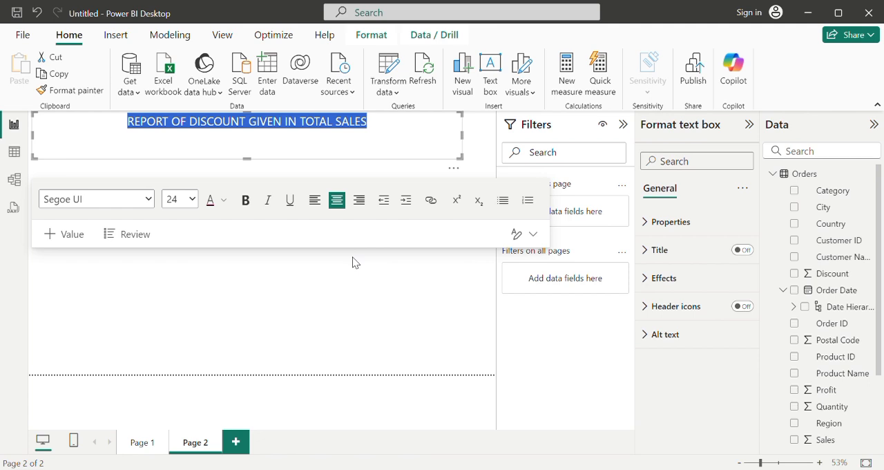
click(353, 262)
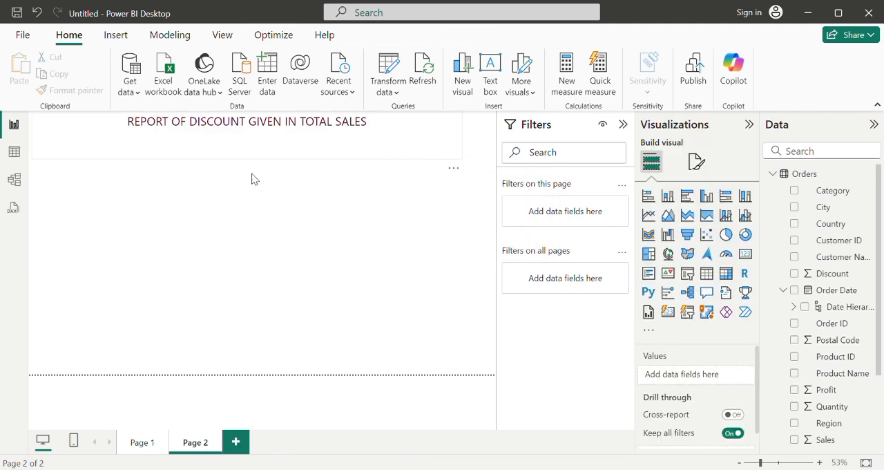
Step: Check the font color options of the Page 1 title "Report of sales Across country, region", then return to Page 2
click(141, 442)
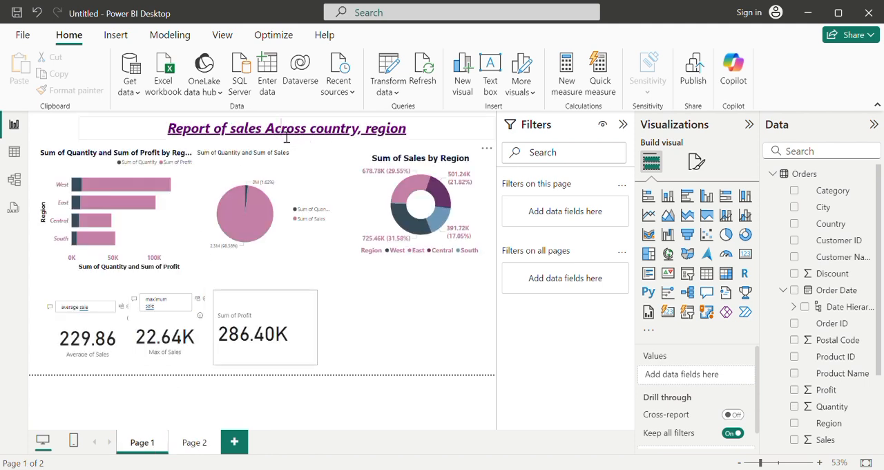
click(286, 137)
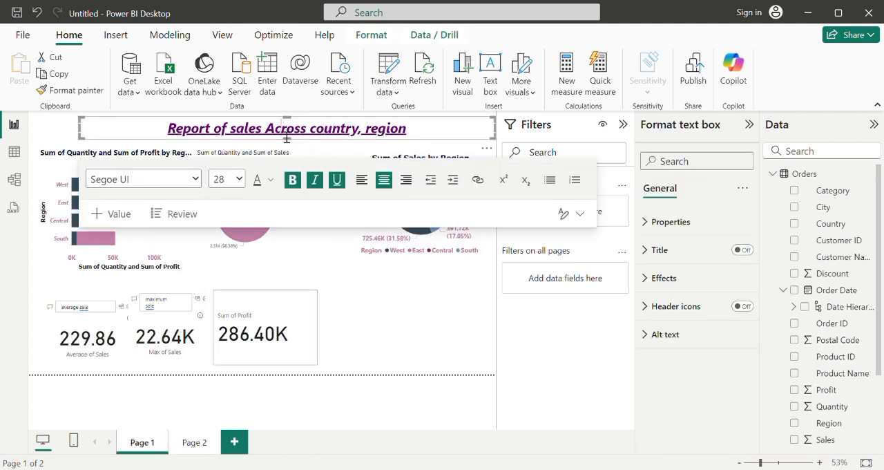
click(272, 180)
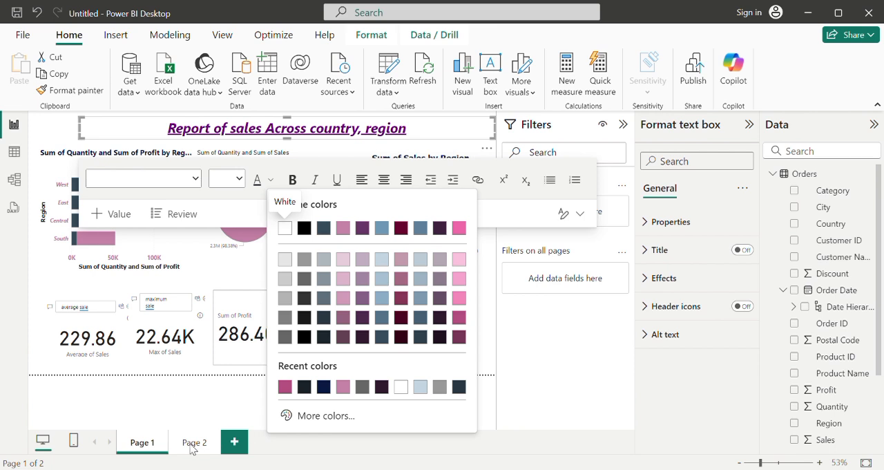
key(Escape)
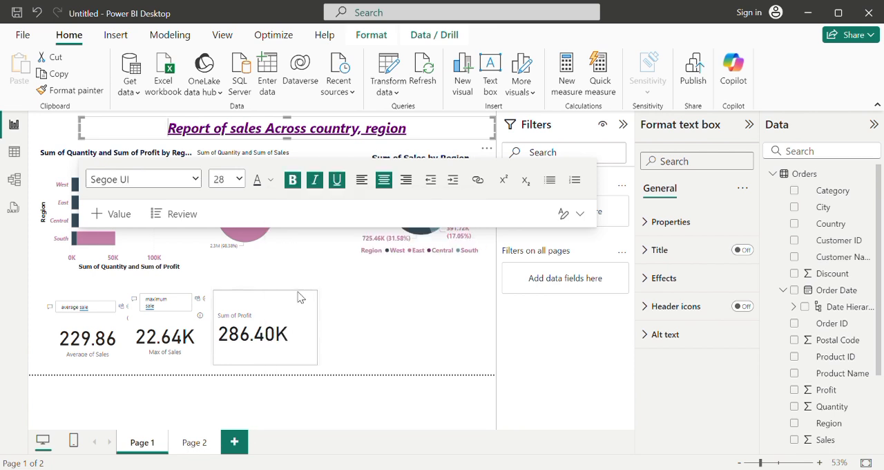
click(197, 447)
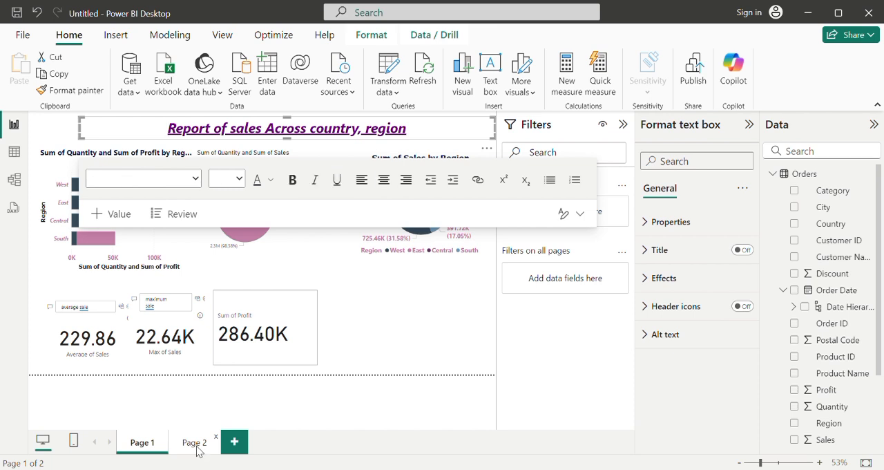
click(197, 447)
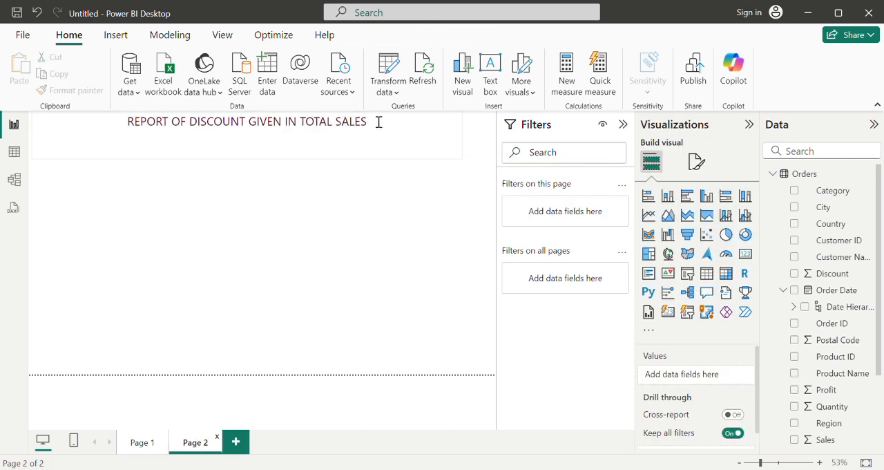
Step: Color the whole Page 2 title with the recent purple #6b007b, matching the Page 1 title
drag(382, 130, 123, 130)
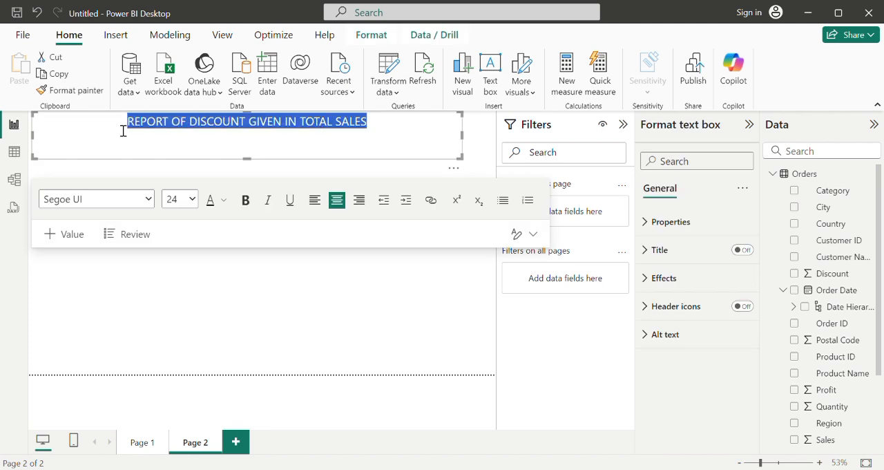
click(225, 201)
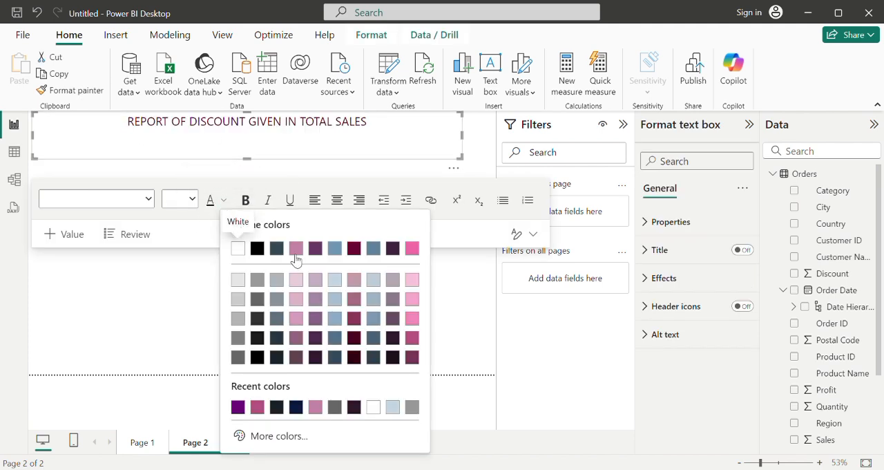
click(237, 408)
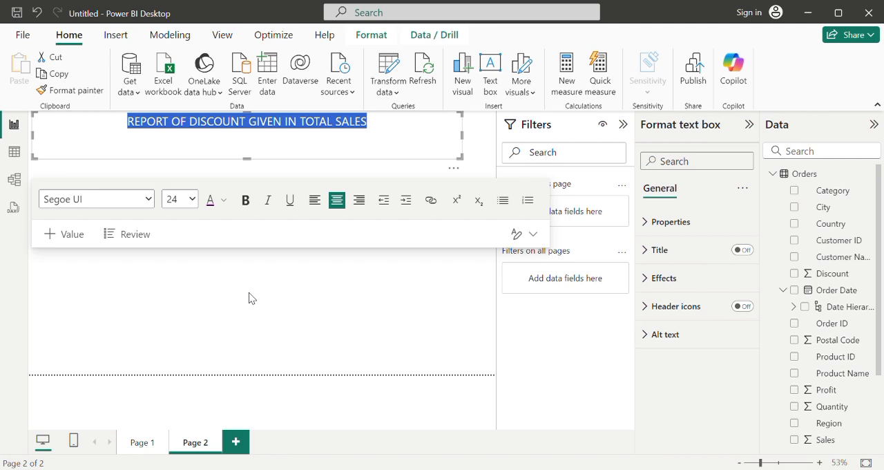
click(248, 292)
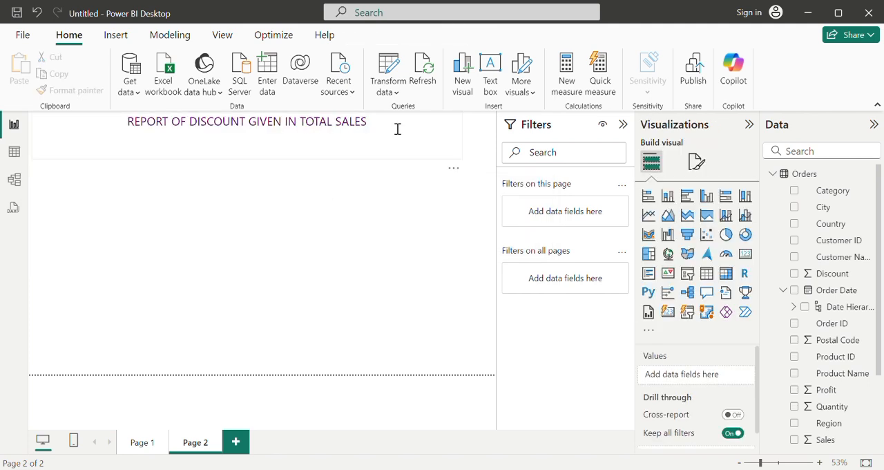
Step: Make the Page 2 title "REPORT OF DISCOUNT GIVEN IN TOTAL SALES" bold and italic
drag(377, 130, 122, 132)
click(245, 201)
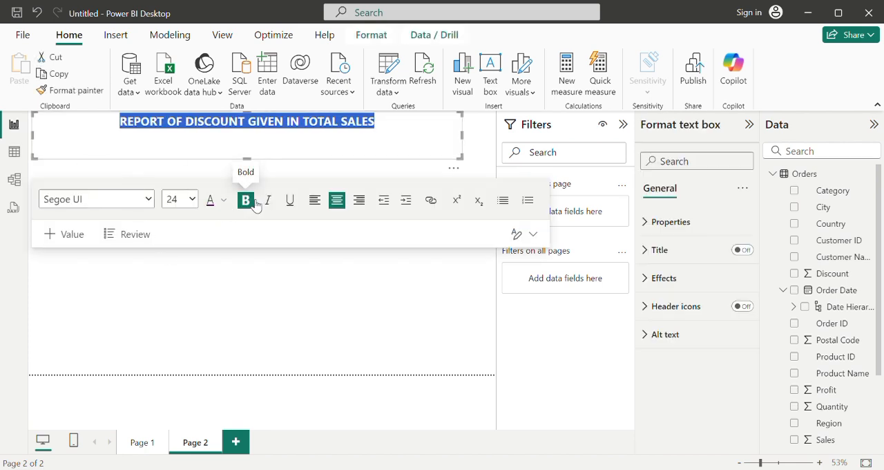
click(230, 290)
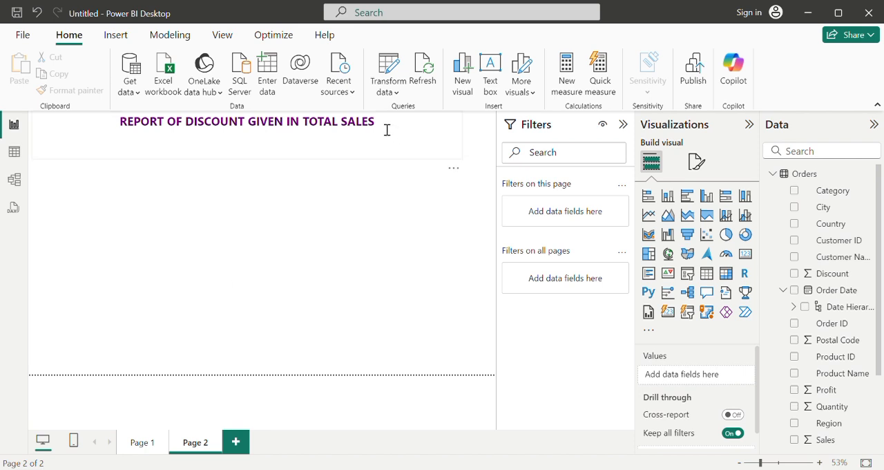
drag(386, 129, 99, 143)
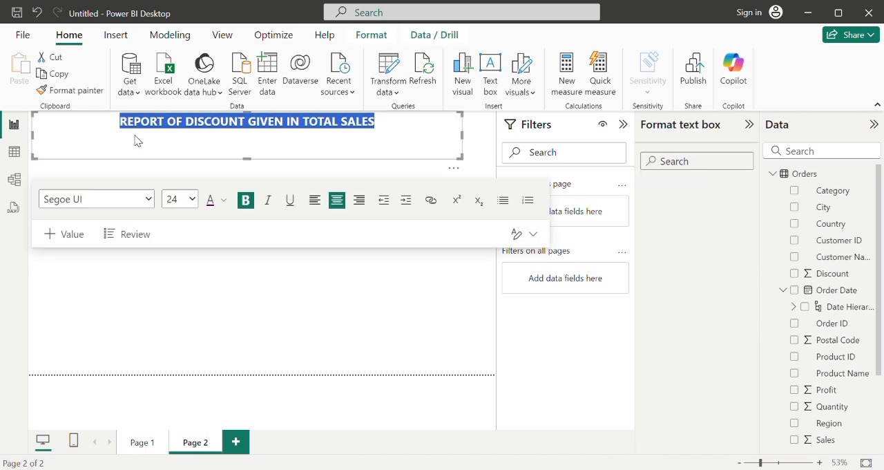
click(268, 200)
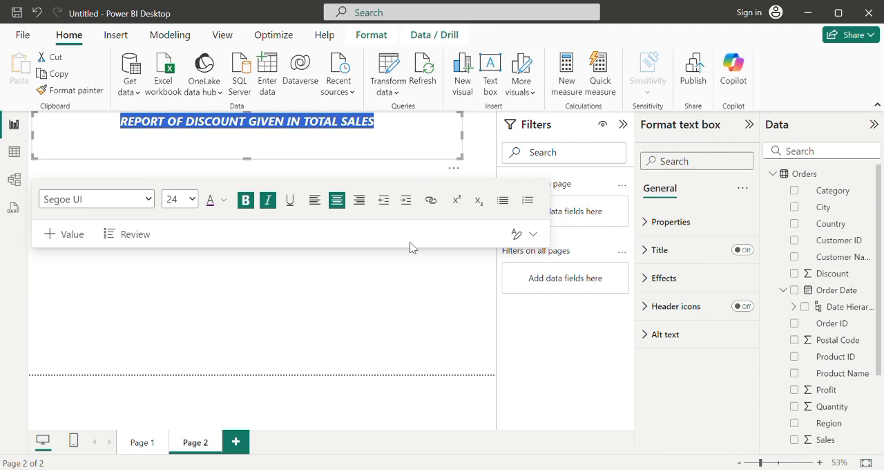
click(315, 307)
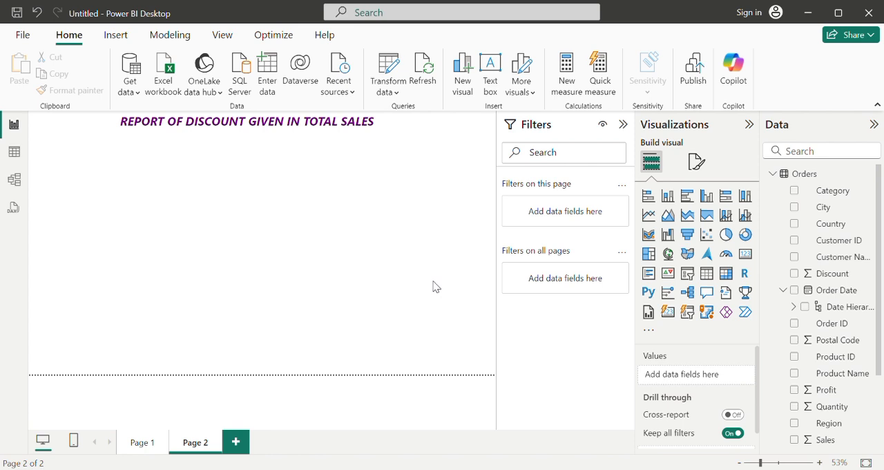
Step: Add a Card (new) visual to Page 2 showing the sum of the Discount field from Orders
click(667, 312)
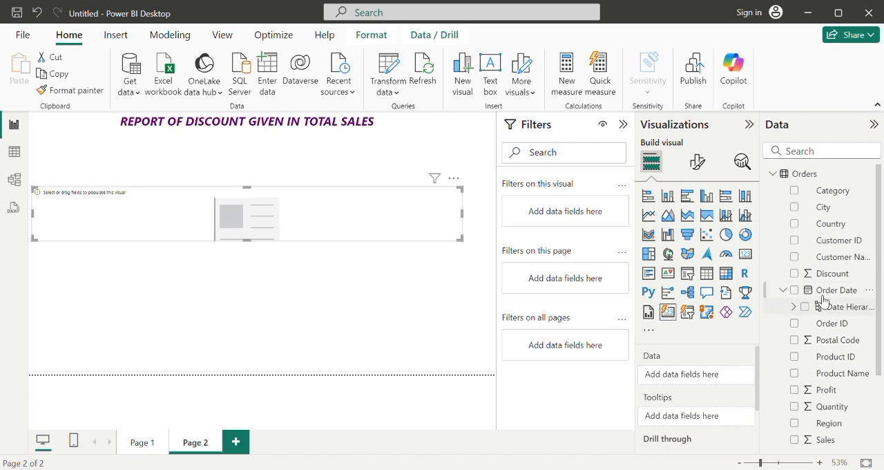
click(795, 274)
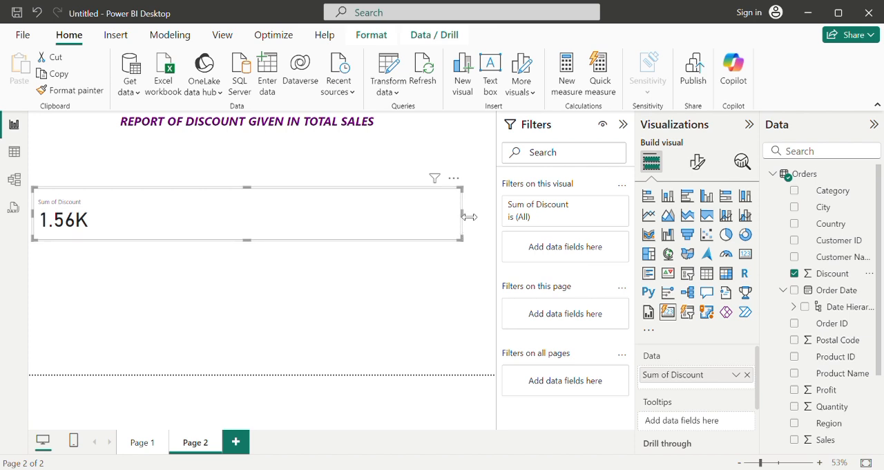
Step: Narrow the Sum of Discount card to about a fifth of its width and move it up just below the title at the page's left edge
drag(395, 208, 117, 221)
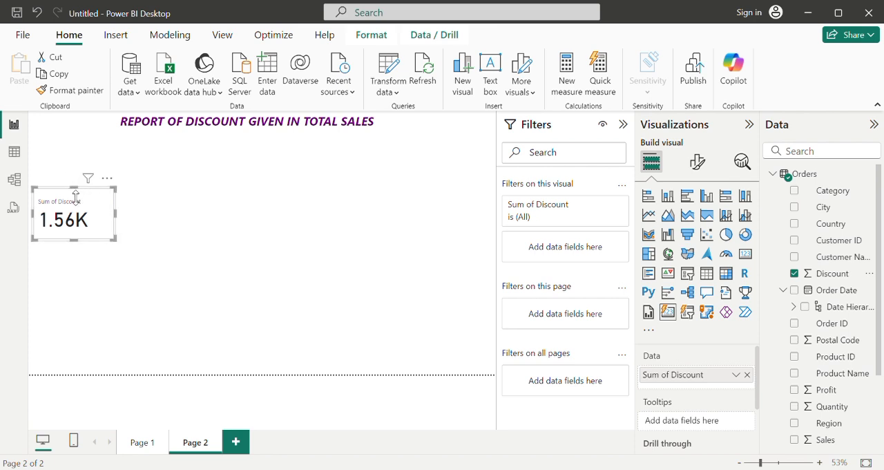
drag(89, 201, 95, 155)
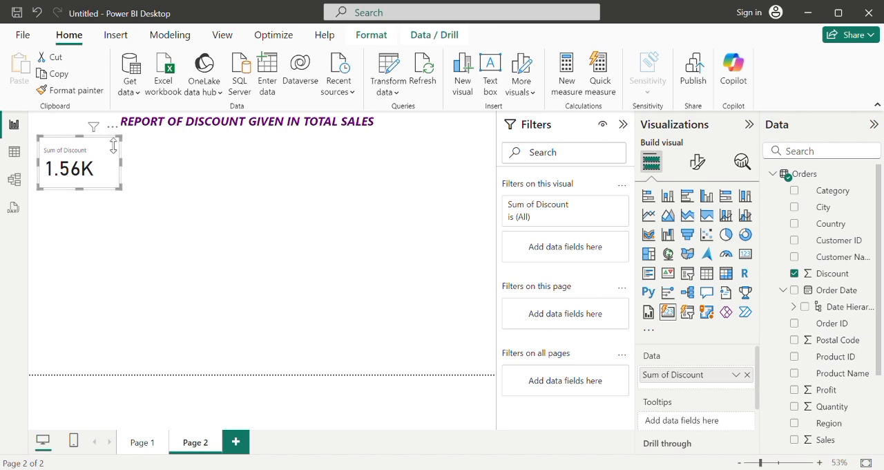
Step: Insert an empty pie chart on Page 2, separate from the Sum of Discount card
click(207, 319)
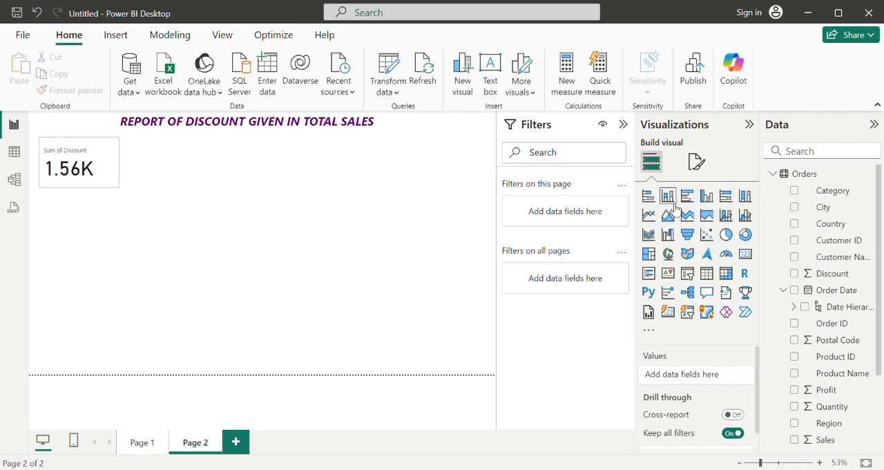
click(726, 235)
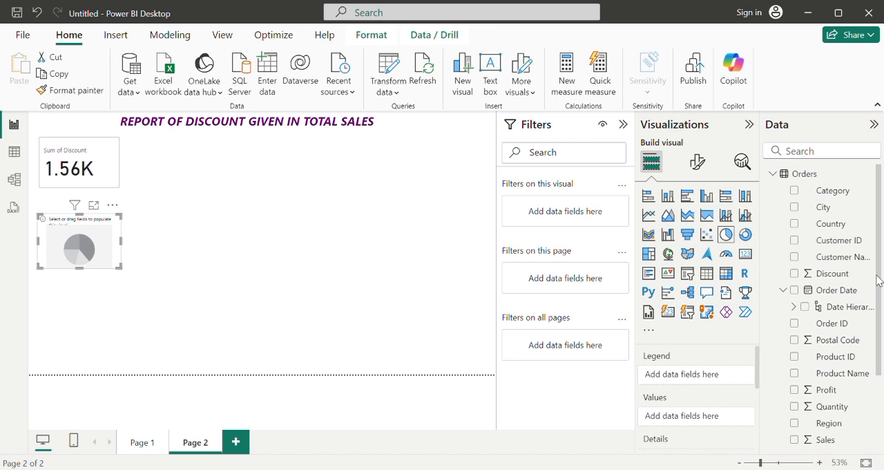
Step: Look through the Orders fields, the Order Date hierarchy and the table data for fields suited to the pie chart
drag(881, 280, 883, 379)
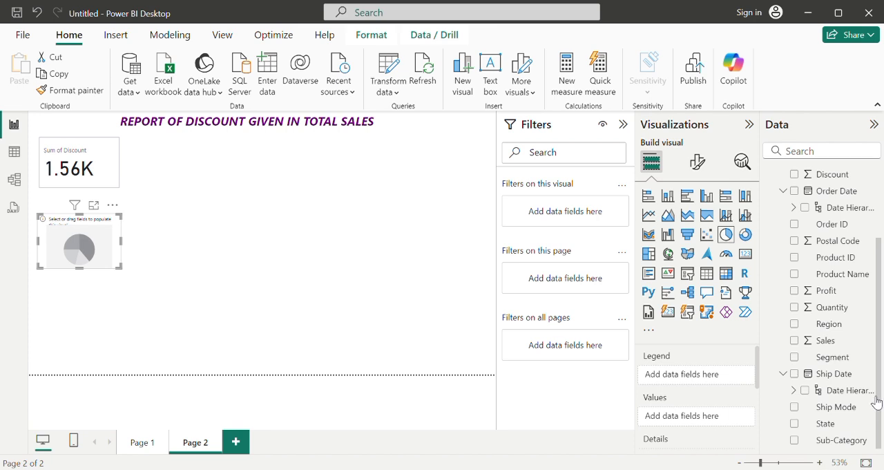
drag(875, 394, 865, 324)
drag(881, 318, 877, 210)
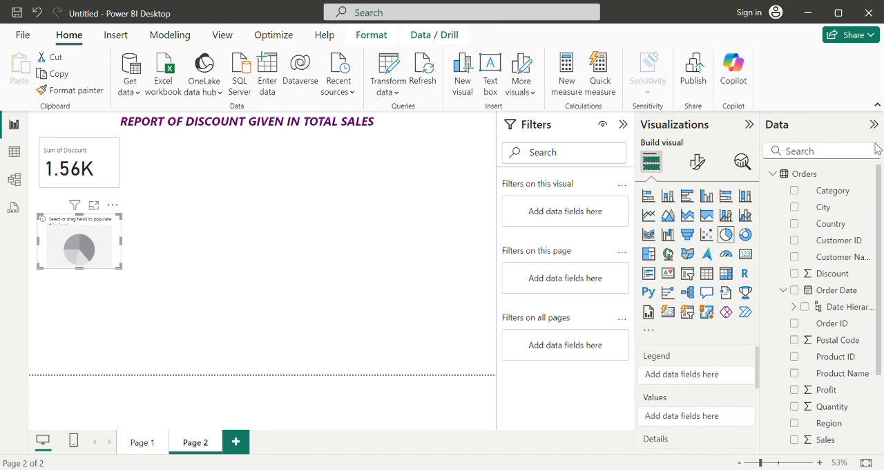
click(795, 308)
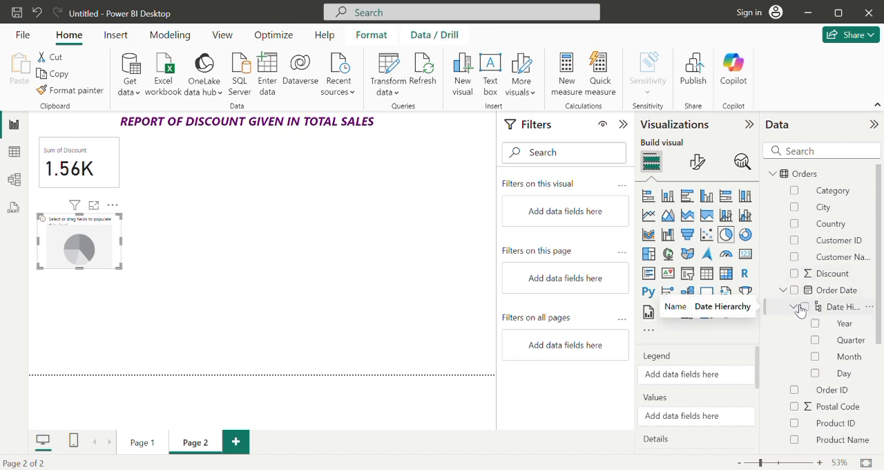
click(793, 308)
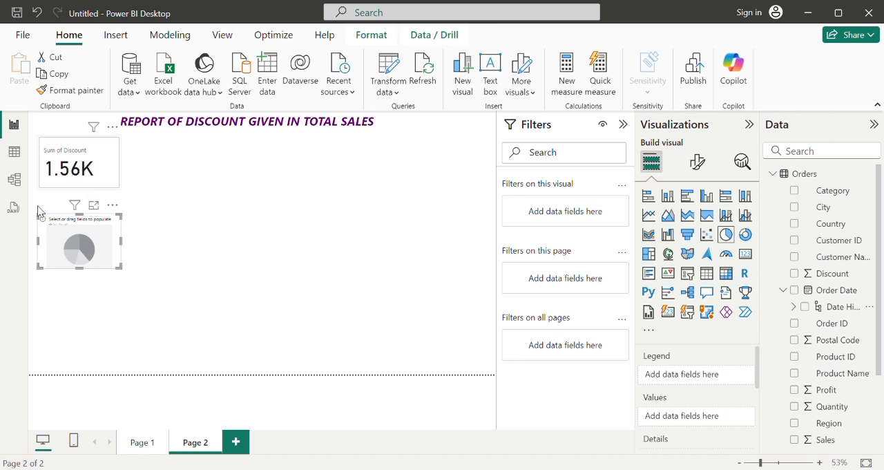
click(15, 153)
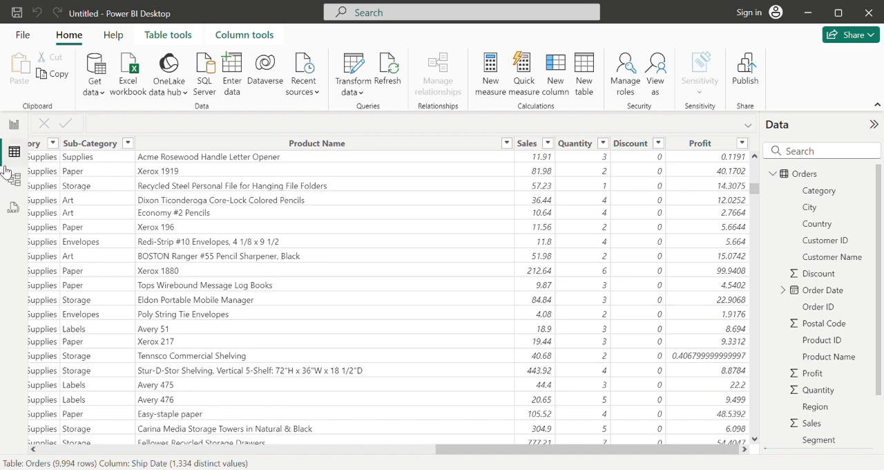
click(14, 124)
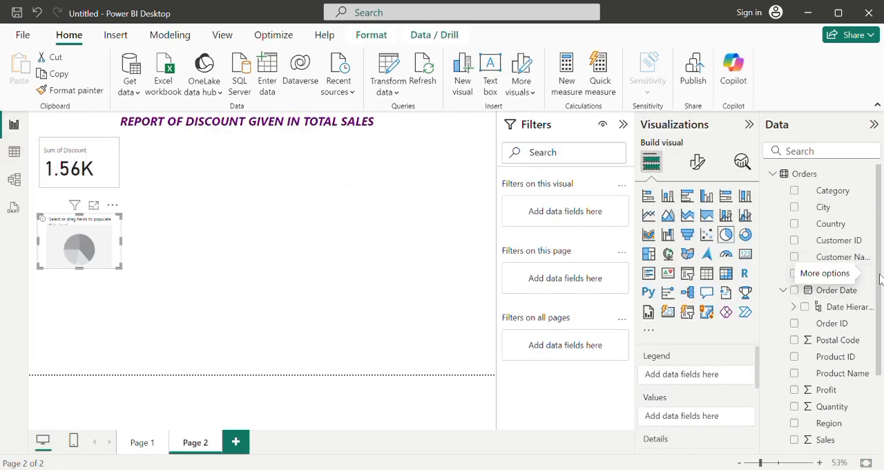
scroll(879, 276, down, 1)
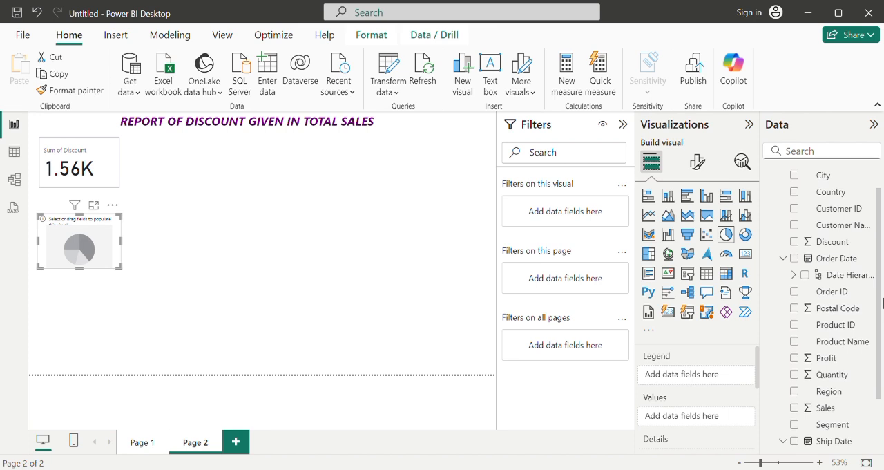
scroll(882, 302, down, 2)
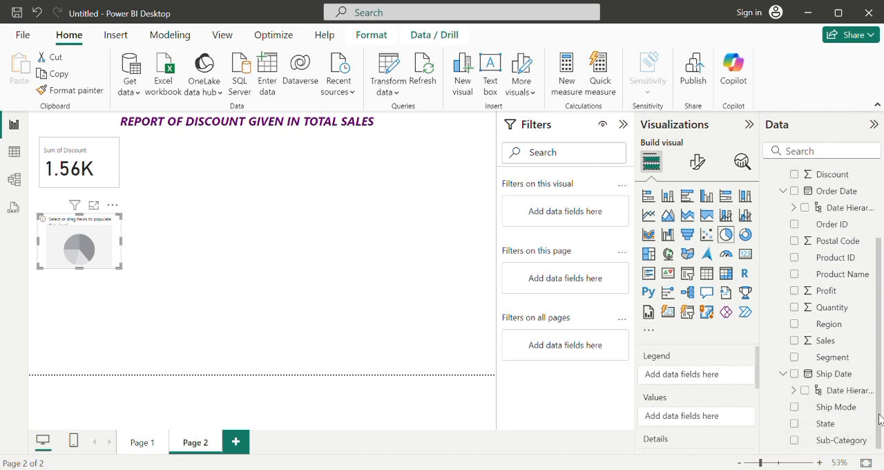
scroll(879, 418, up, 3)
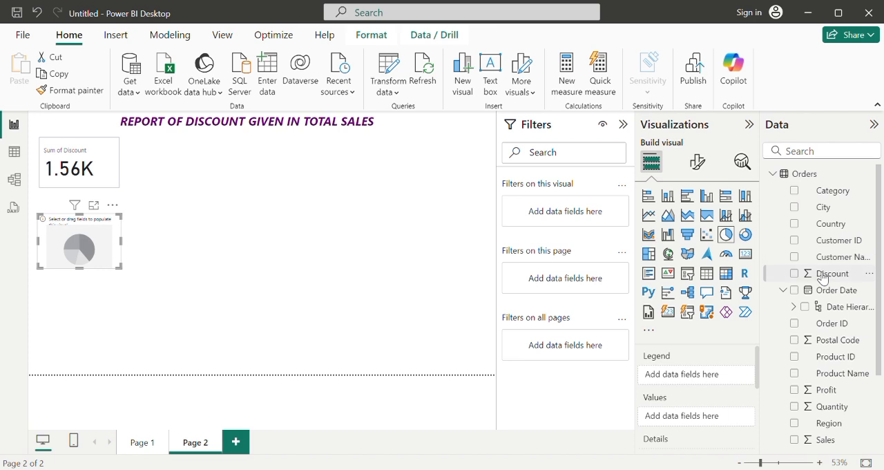
click(795, 307)
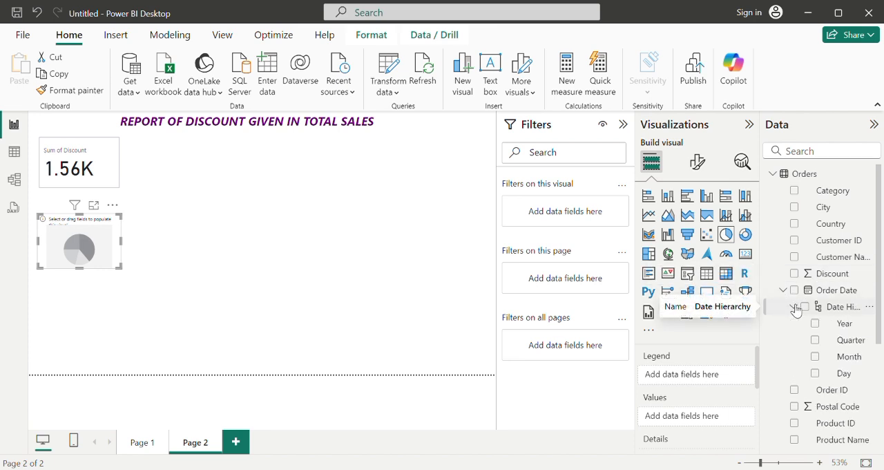
click(784, 290)
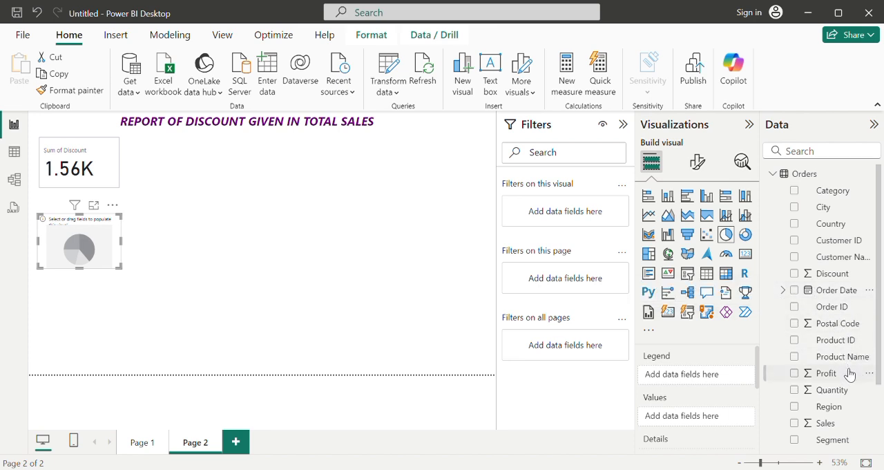
drag(878, 375, 883, 457)
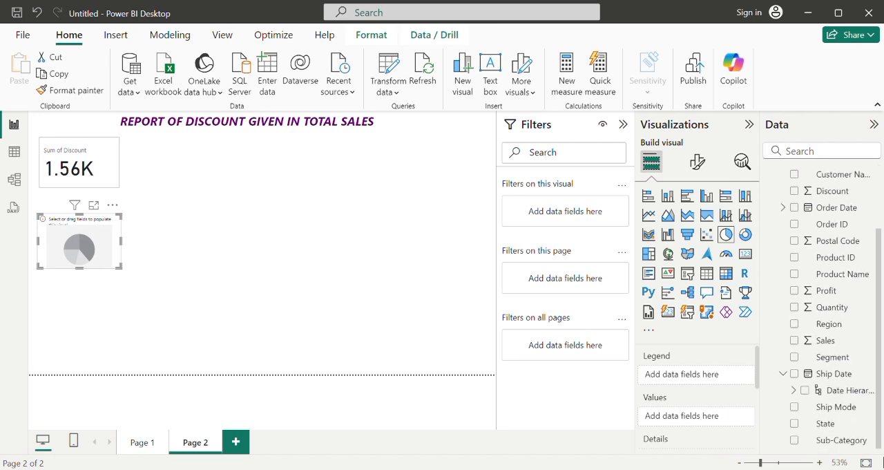
scroll(849, 387, up, 3)
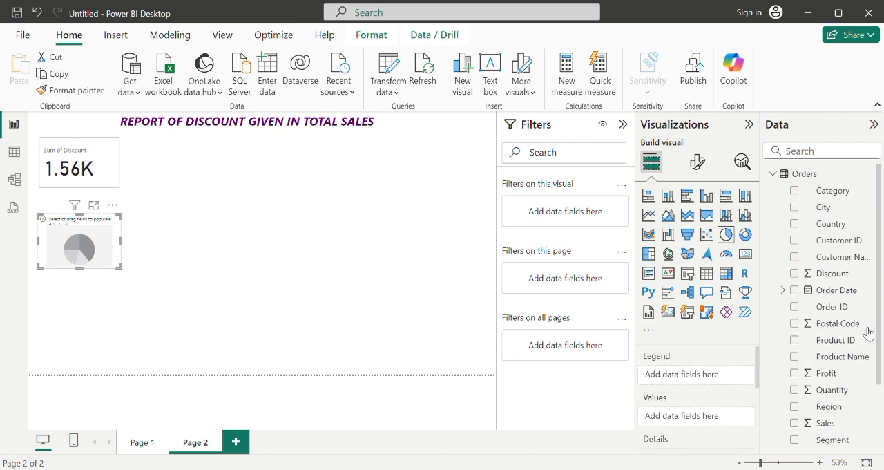
Step: Populate the pie chart with the sum of Discount by Region, removing Country after trying it as the legend
click(797, 274)
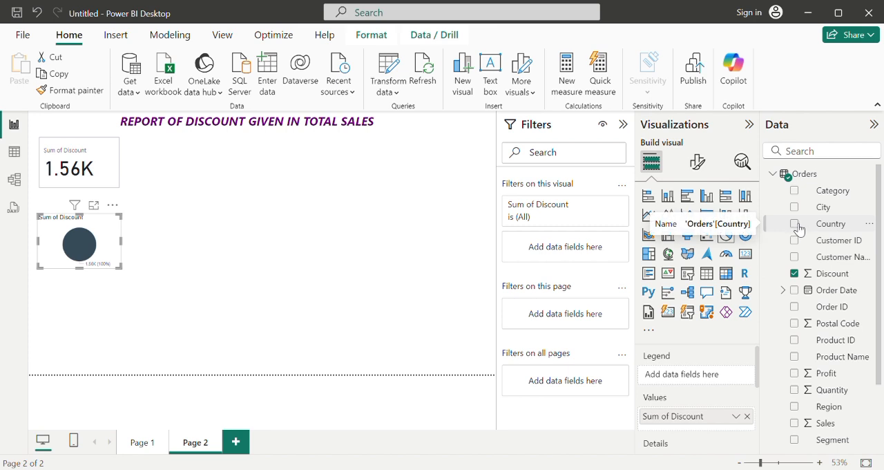
click(795, 223)
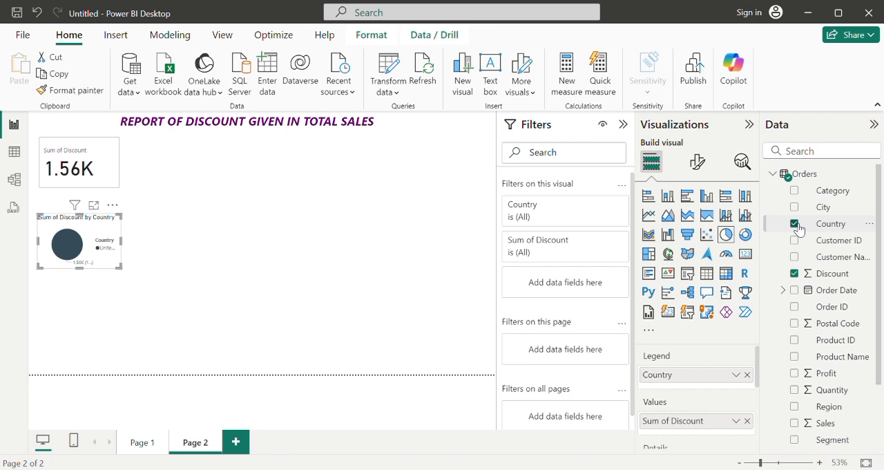
click(795, 224)
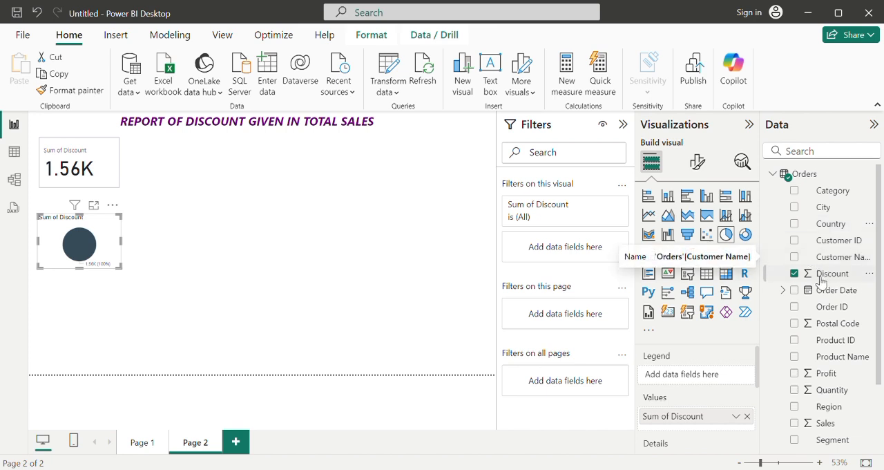
click(795, 407)
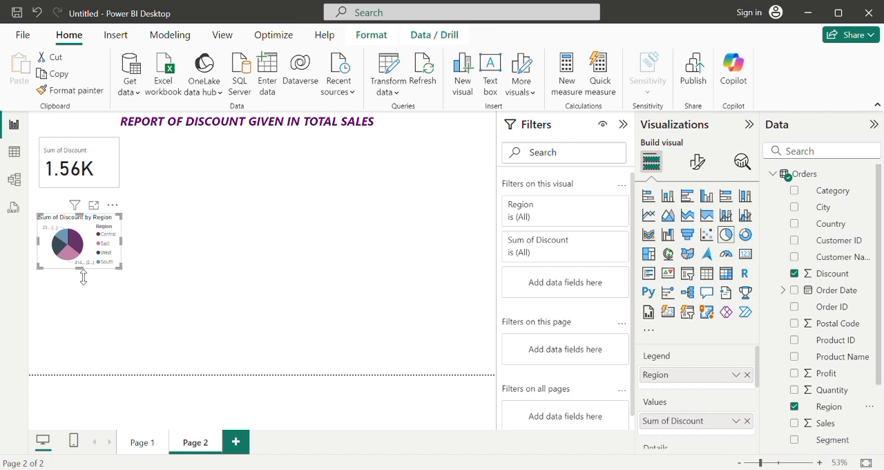
Step: Enlarge the Sum of Discount by Region pie chart to about twice its width and one and a half times its height
drag(79, 270, 74, 300)
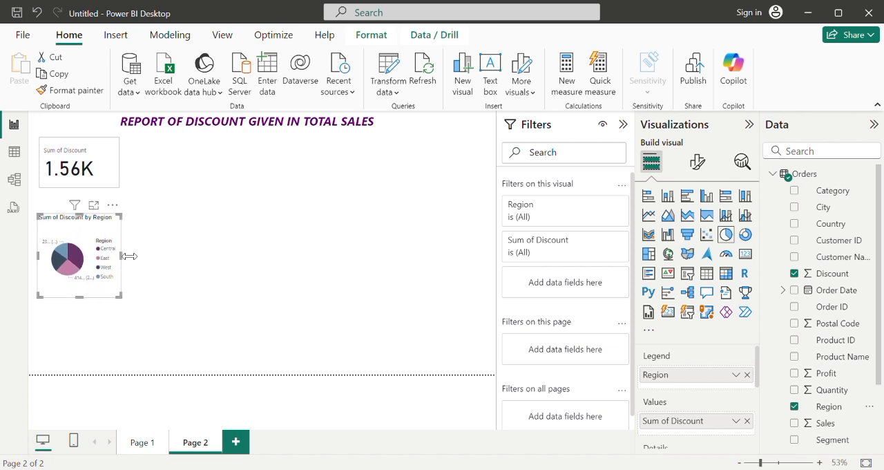
drag(130, 257, 167, 248)
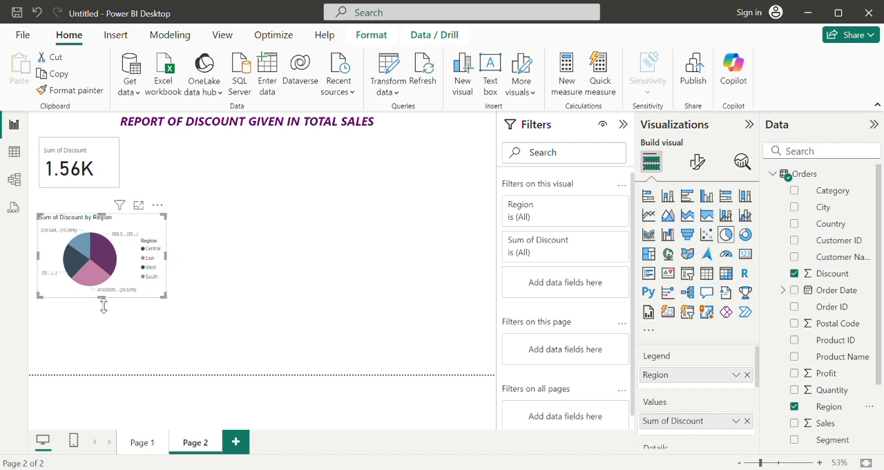
drag(103, 305, 101, 308)
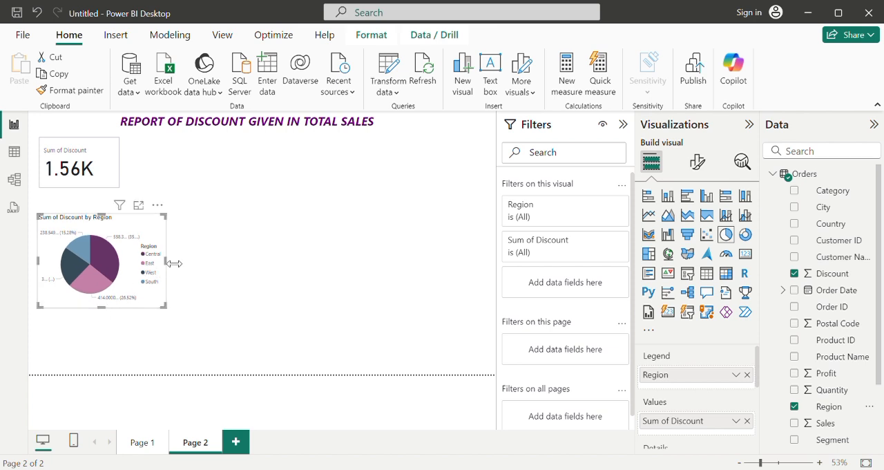
drag(173, 263, 211, 259)
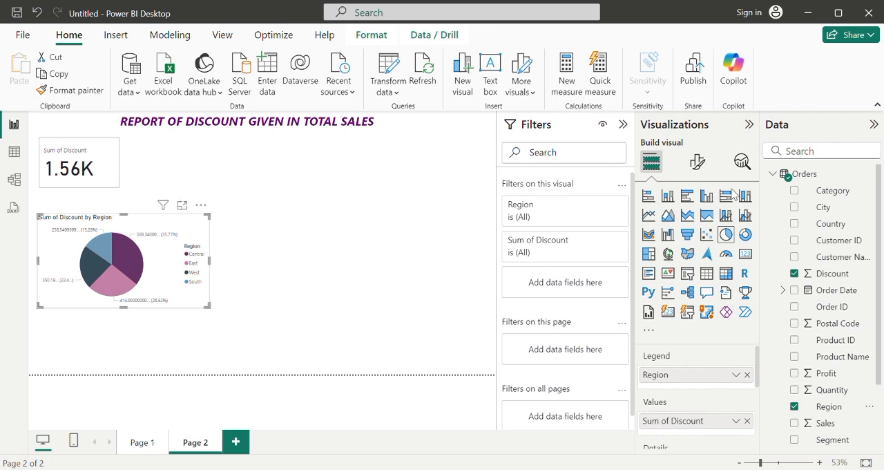
Step: Convert the Sum of Discount by Region pie chart to a clustered bar chart and make it slightly narrower
click(689, 199)
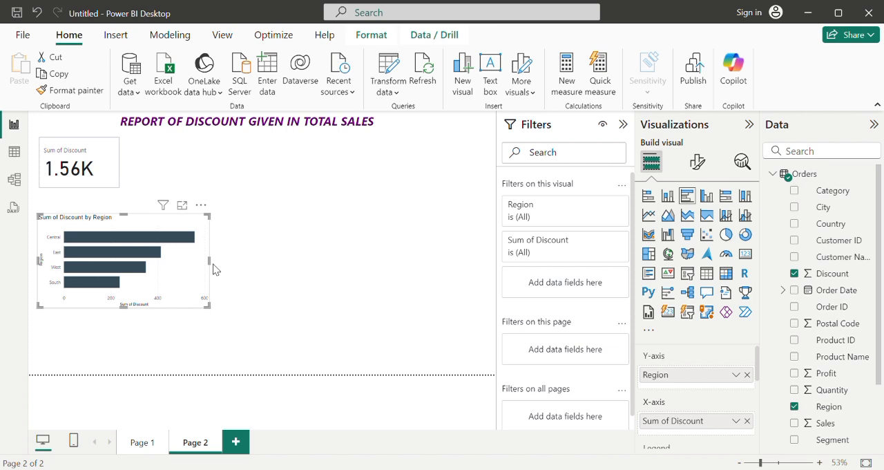
drag(216, 265, 180, 261)
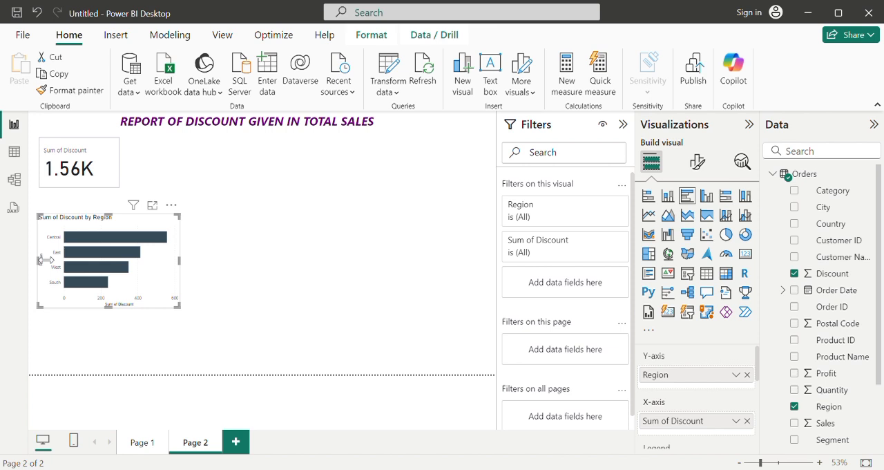
Step: Try trimming the bar chart's left edge and cross-filtering the Discount card by the Central region, and undo both
drag(42, 259, 46, 257)
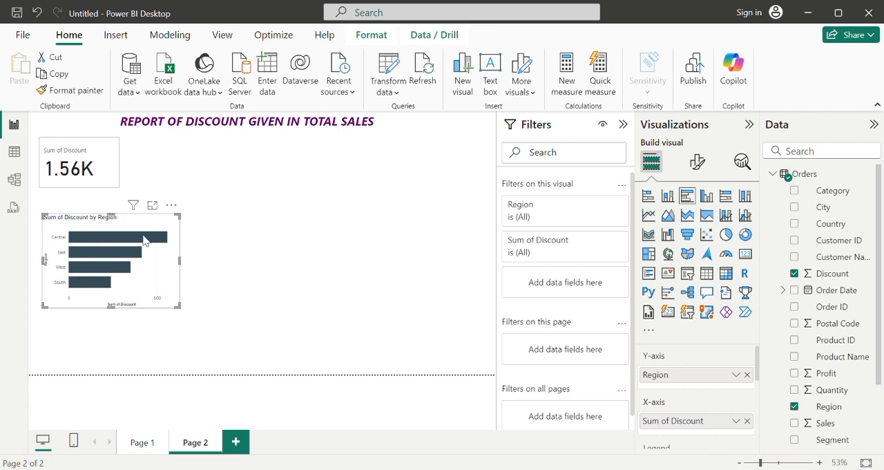
click(144, 238)
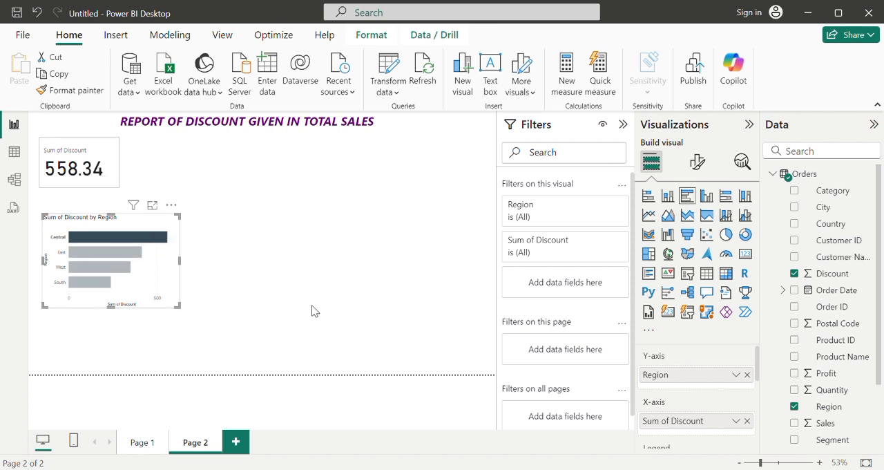
click(83, 153)
click(281, 237)
key(ctrl+z)
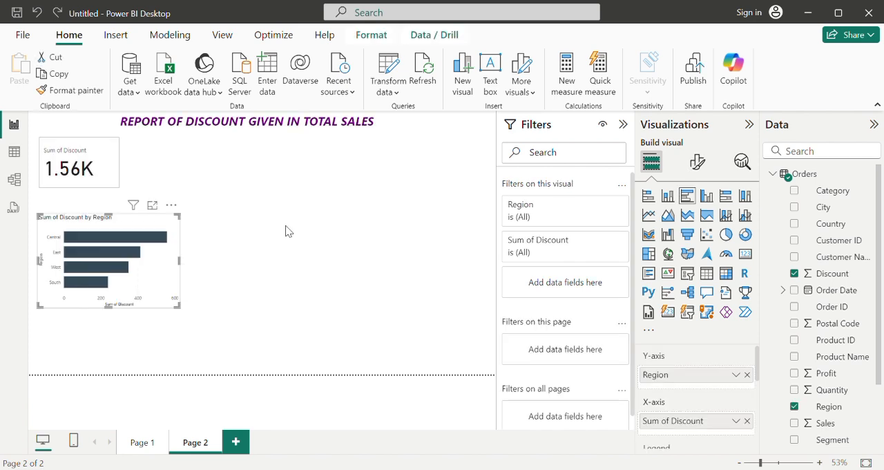
Step: Add an empty donut chart and place it beside the Sum of Discount by Region bar chart
click(299, 269)
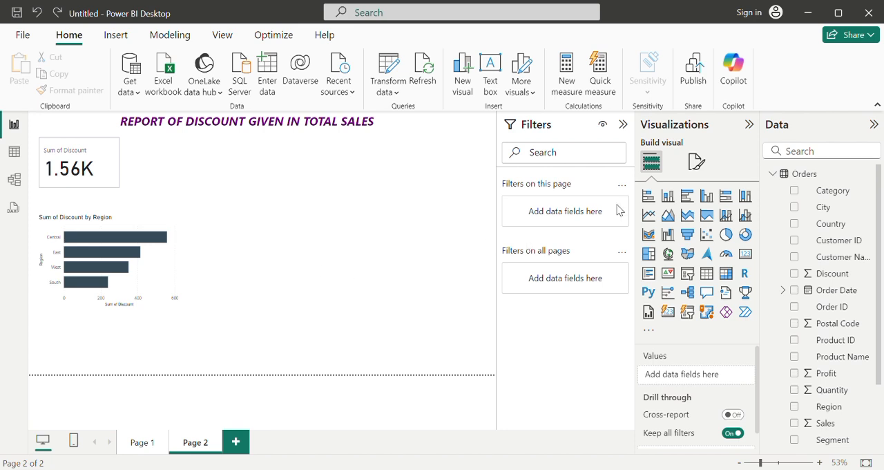
click(747, 235)
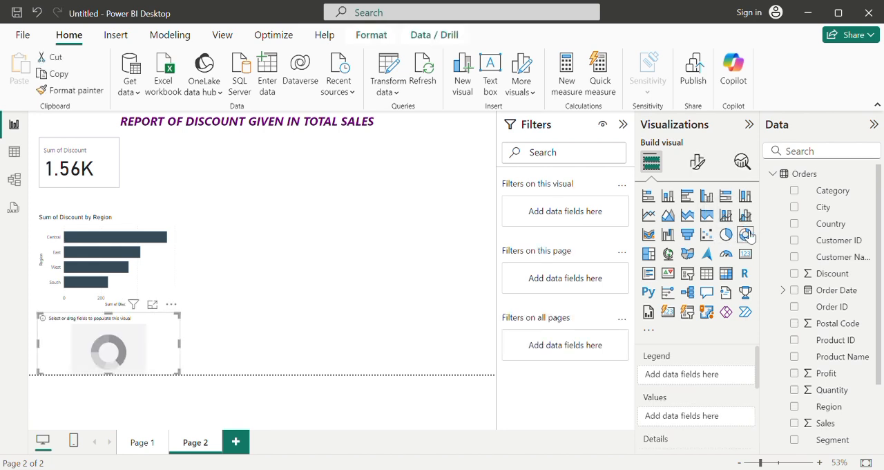
drag(127, 324, 296, 240)
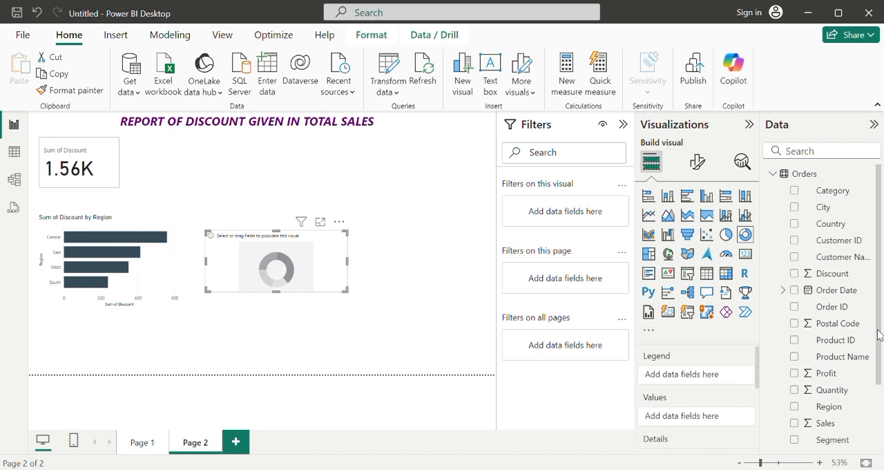
Step: Populate the donut chart with the sum of Discount by Category, removing Customer Name after trying it, and make the chart slightly taller
scroll(881, 356, down, 2)
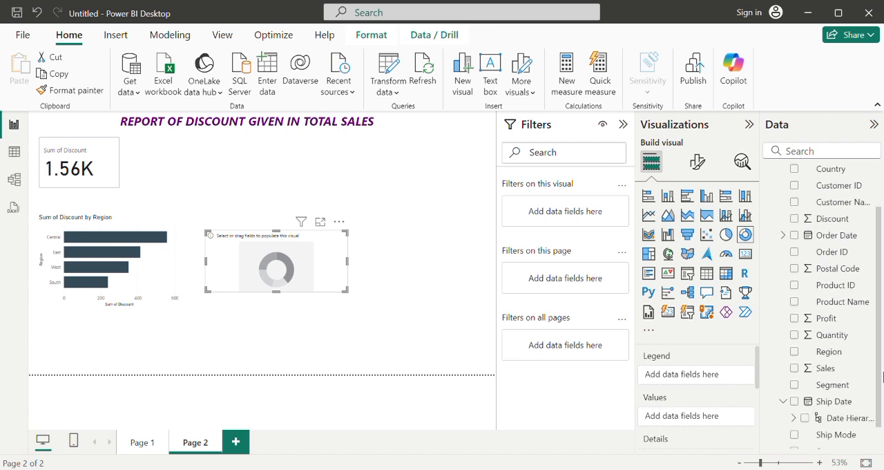
drag(882, 375, 879, 350)
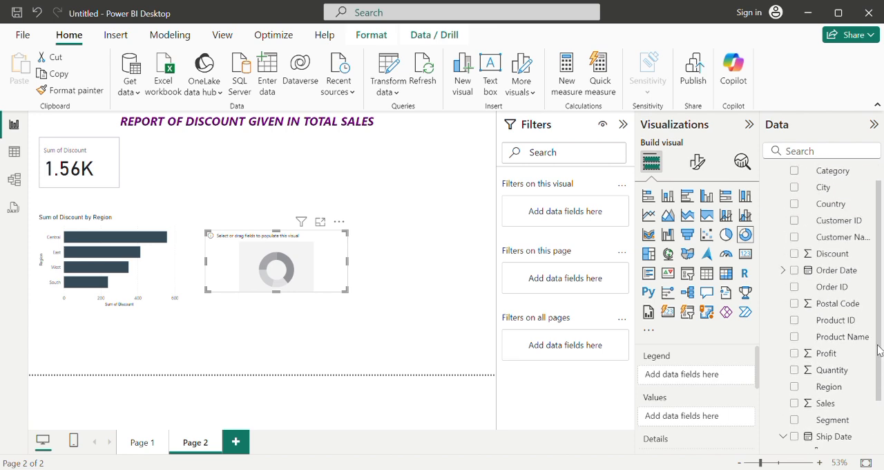
click(795, 237)
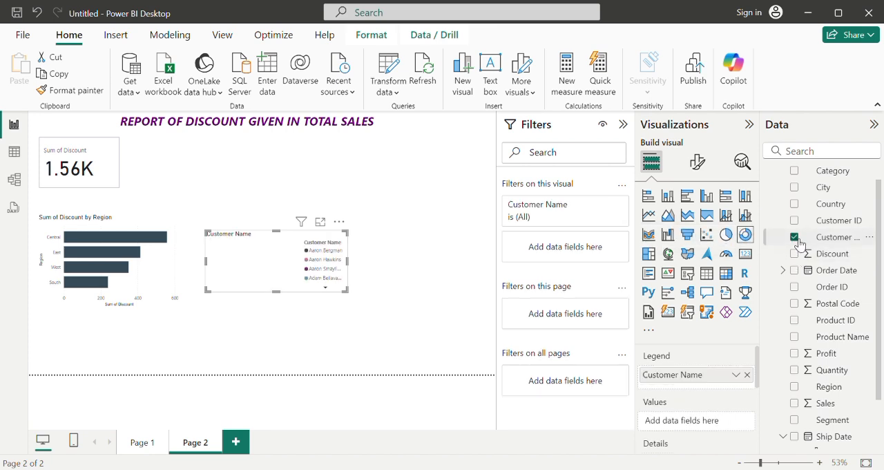
click(797, 239)
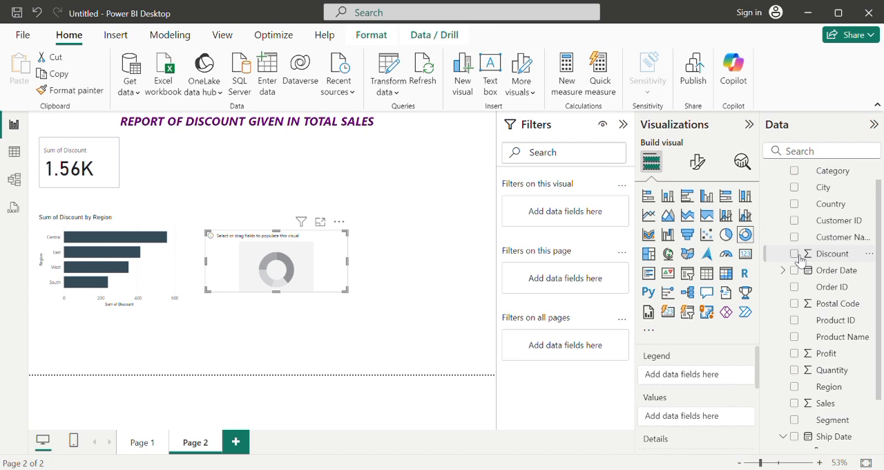
click(795, 254)
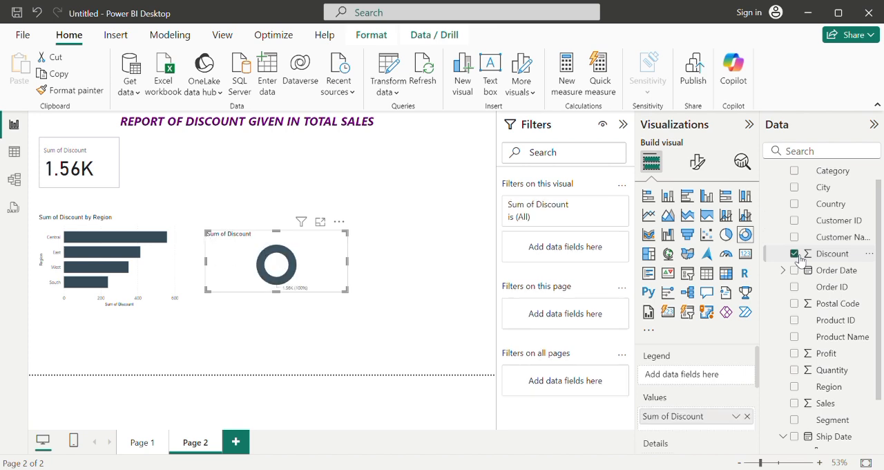
click(795, 172)
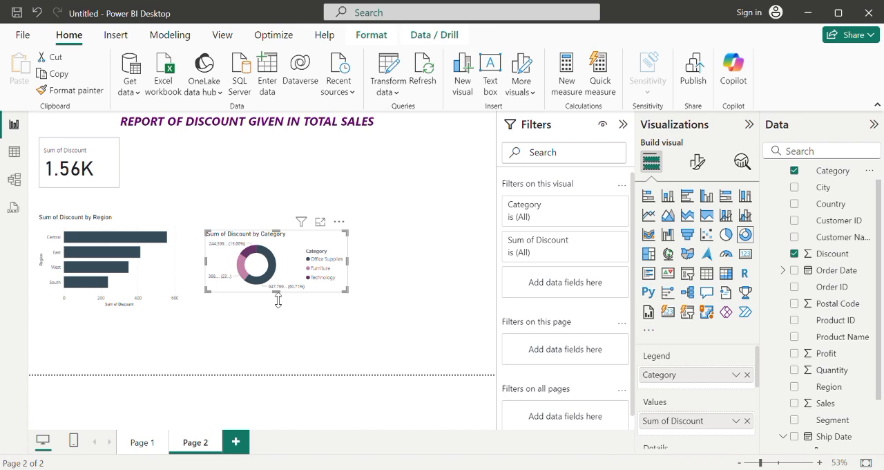
drag(277, 299, 279, 317)
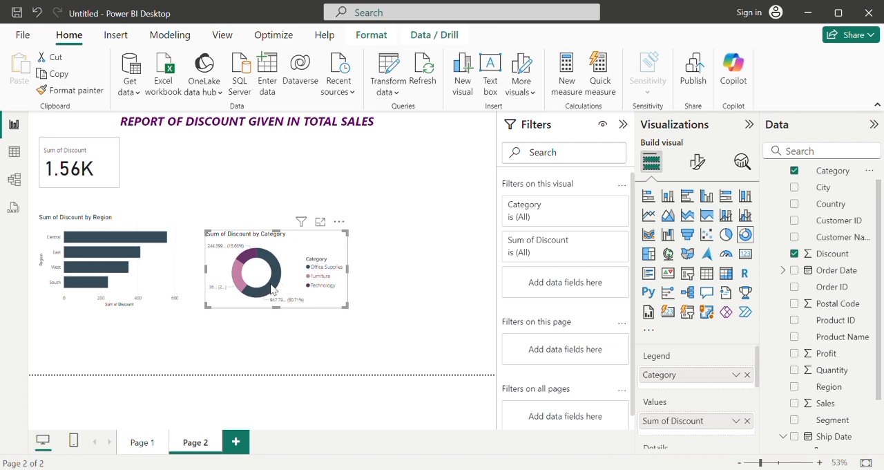
mouse_move(272, 291)
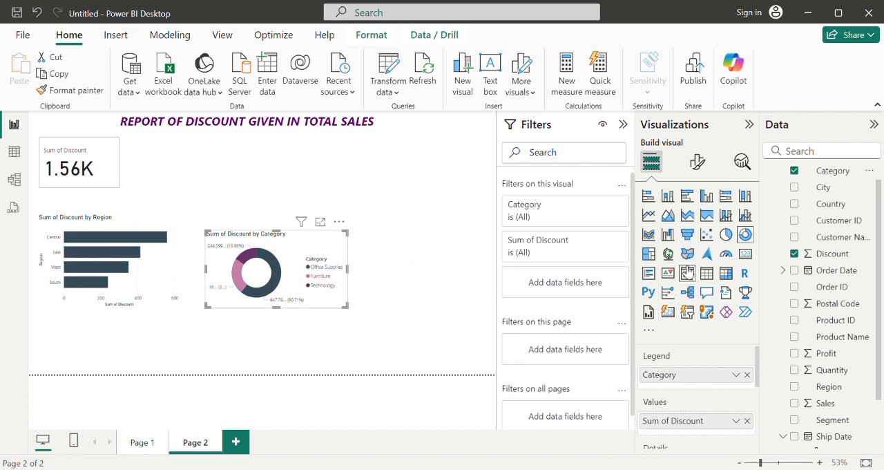
Step: Create a separate clustered column chart showing the sum of Discount by City below the bar chart
drag(880, 220, 882, 285)
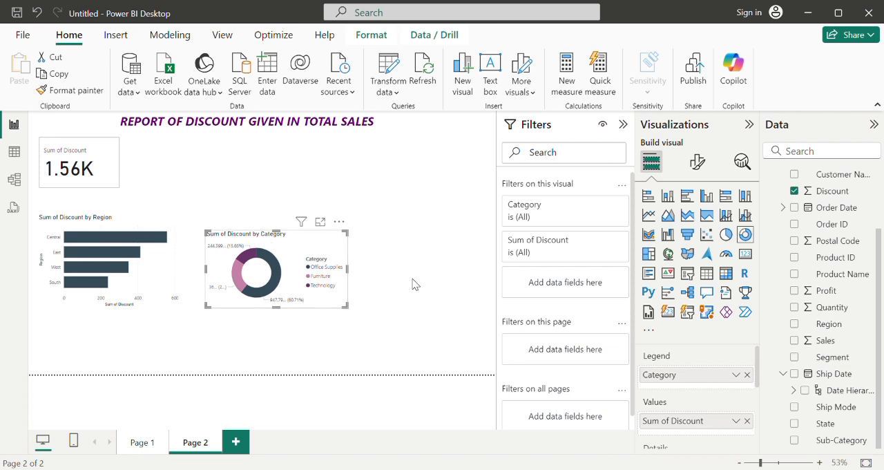
click(501, 298)
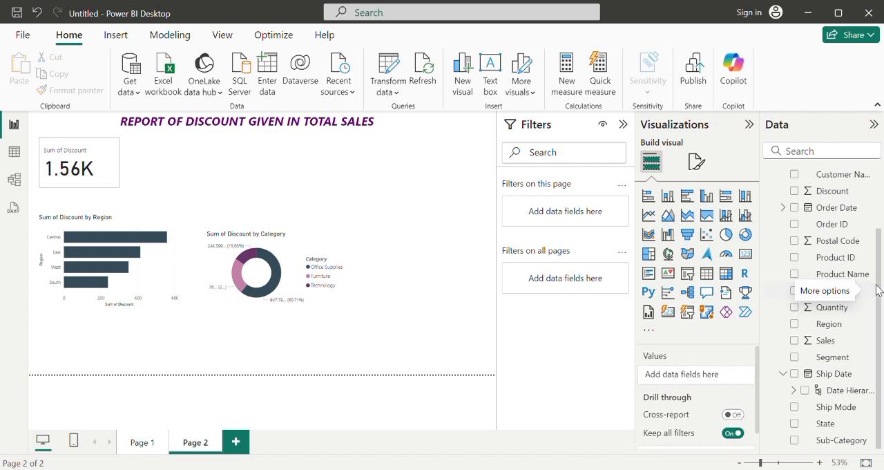
click(795, 192)
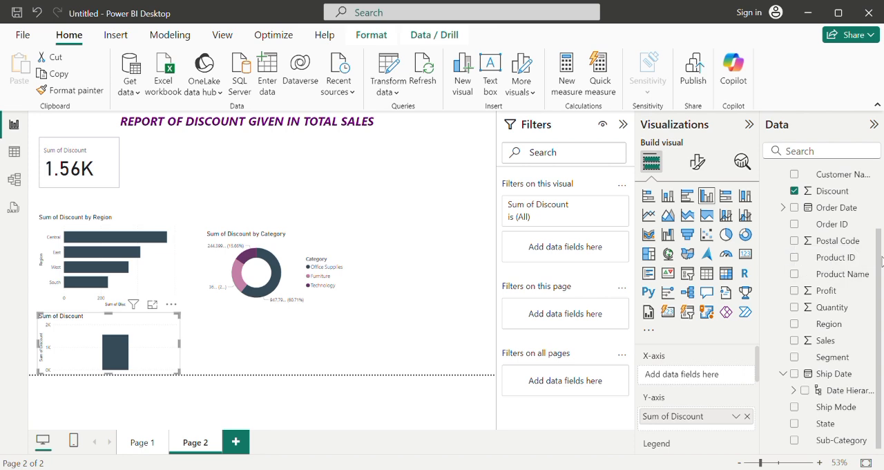
scroll(881, 261, up, 3)
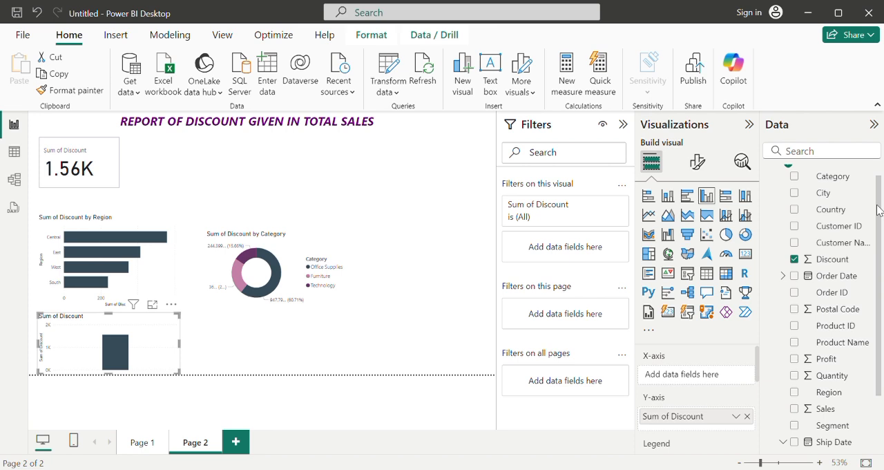
scroll(879, 210, up, 1)
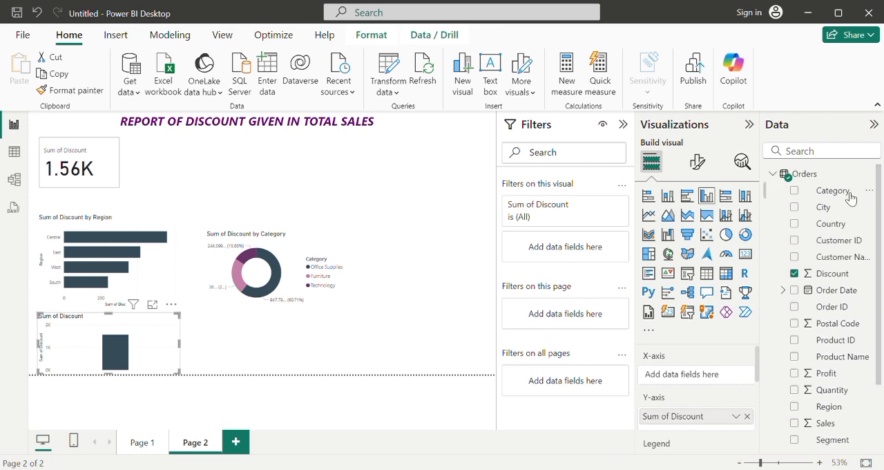
click(796, 208)
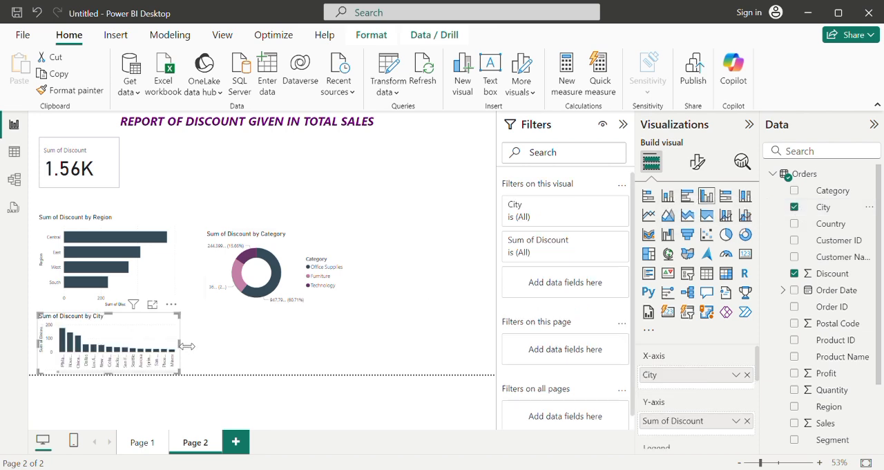
Step: Widen the Sum of Discount by City column chart across the full width of the visible page area
drag(186, 349, 246, 343)
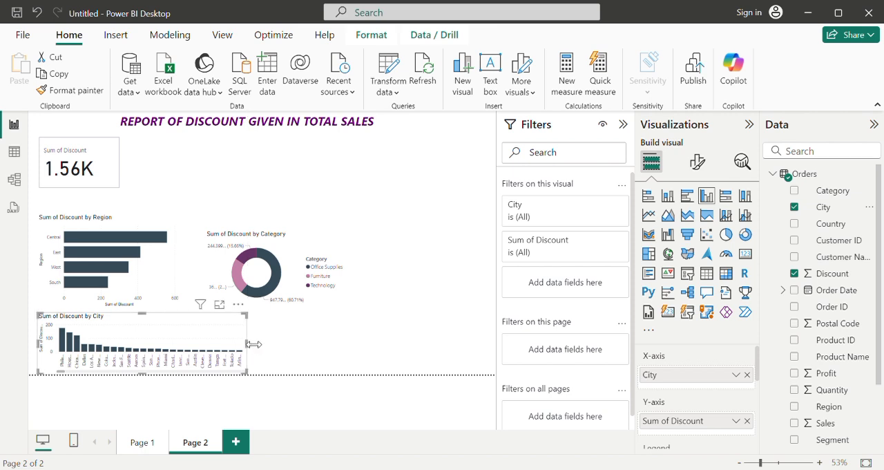
drag(254, 344, 492, 354)
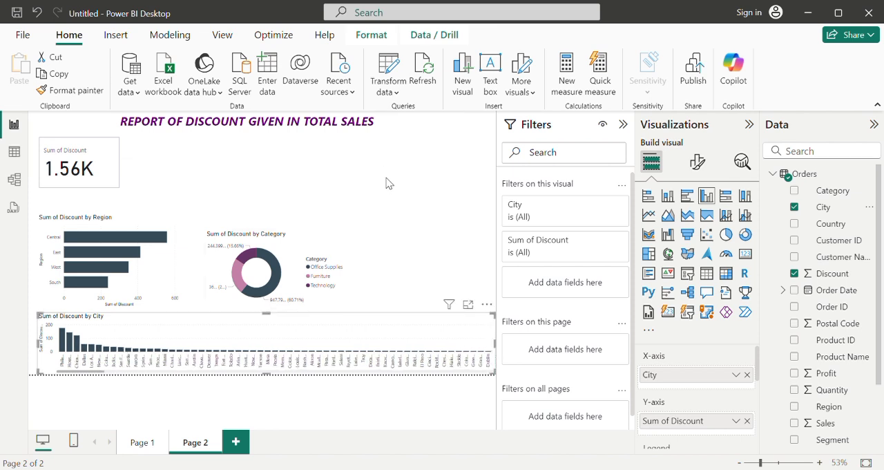
click(254, 173)
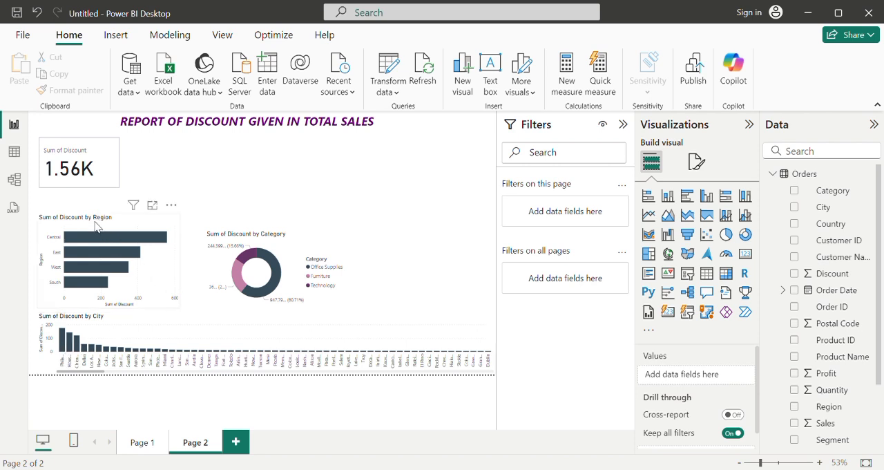
Step: Move the Region bar chart up under the Discount card and the Category donut chart up beside it, making the donut slightly taller
drag(104, 219, 94, 201)
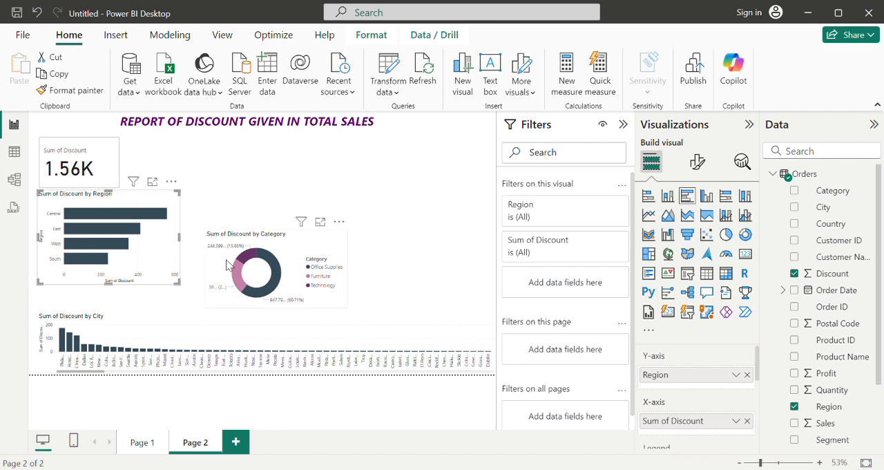
drag(213, 220, 207, 237)
drag(257, 205, 258, 200)
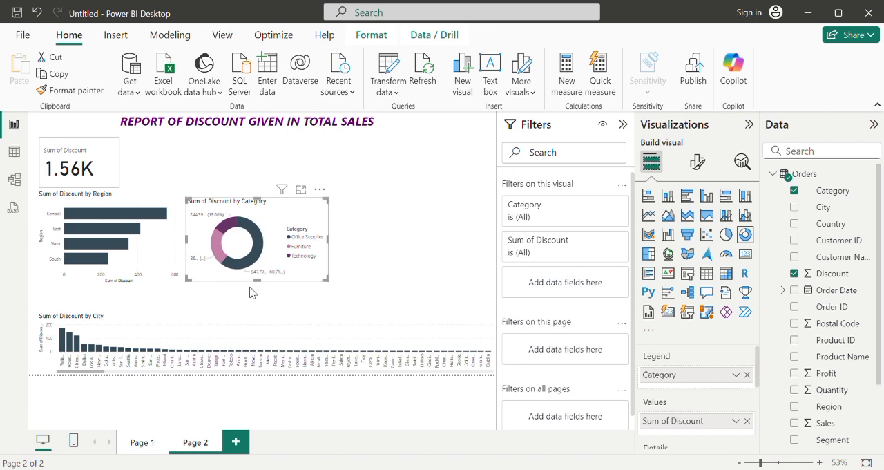
drag(259, 287, 257, 288)
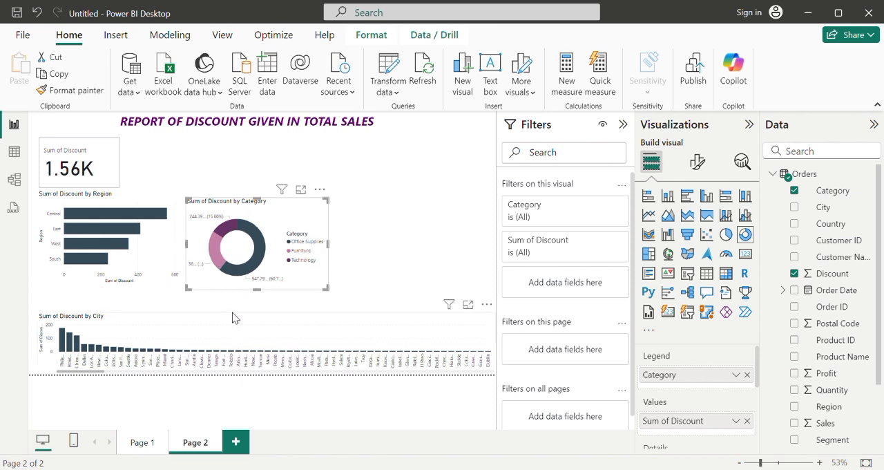
Step: Extend the Sum of Discount by City column chart upward to just below the other charts and shift it slightly left
click(254, 314)
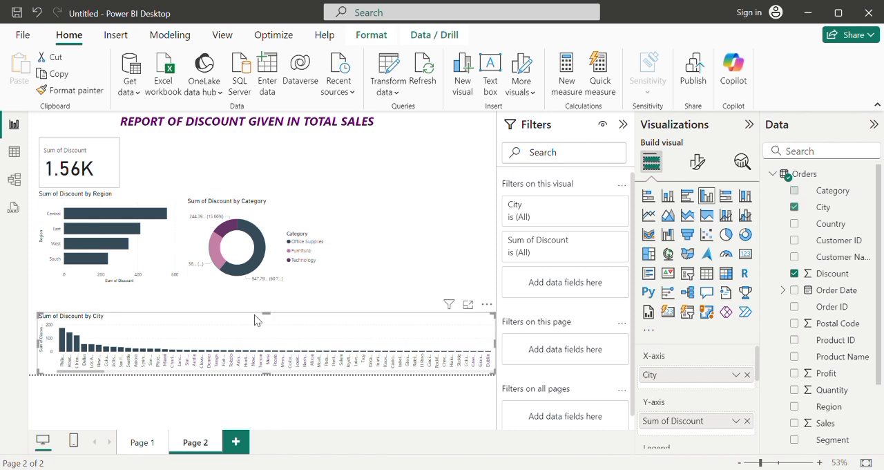
drag(267, 312, 261, 293)
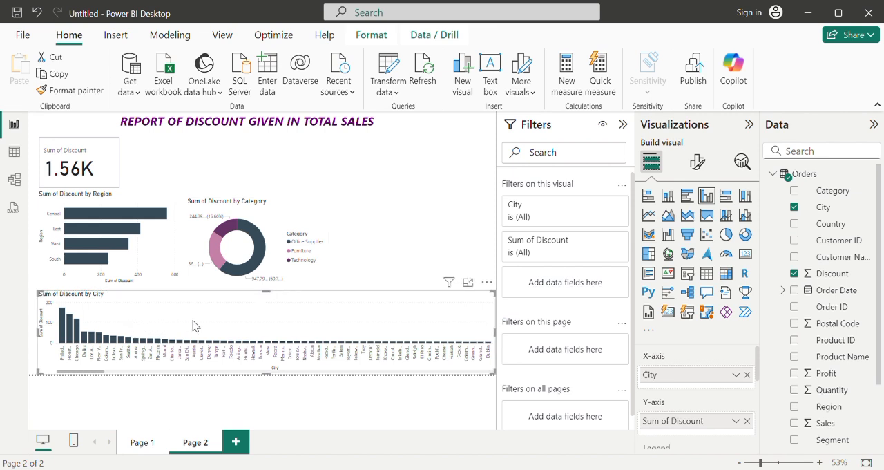
drag(194, 324, 190, 324)
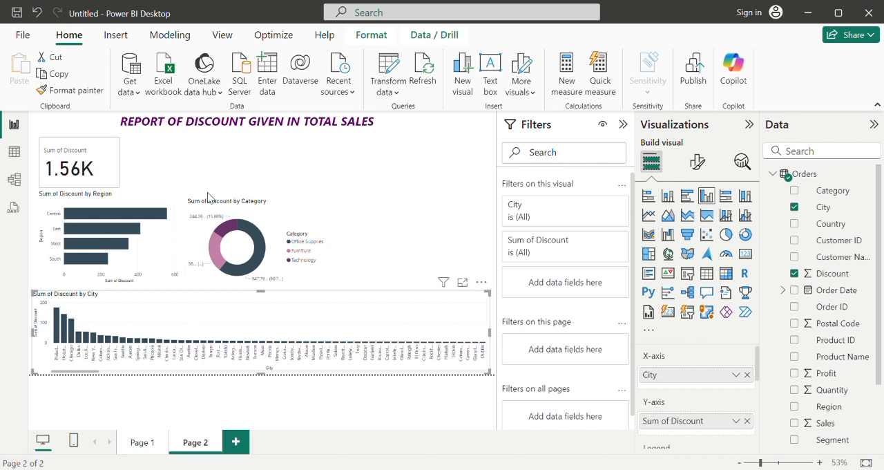
click(407, 152)
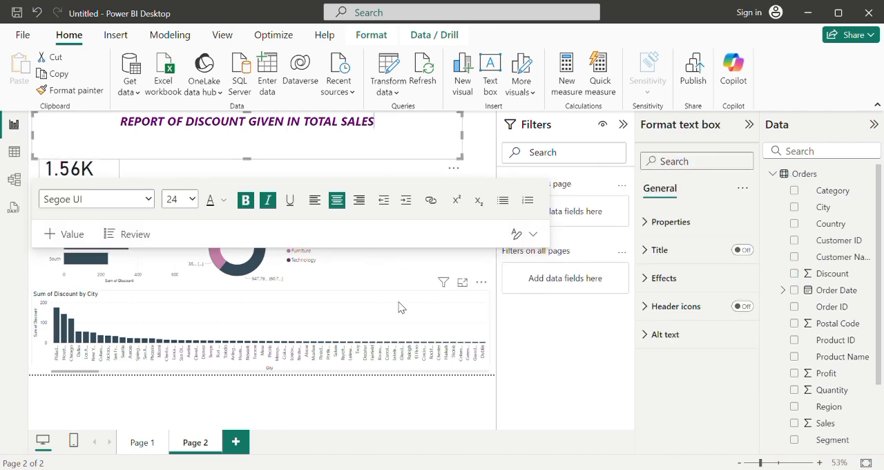
click(394, 277)
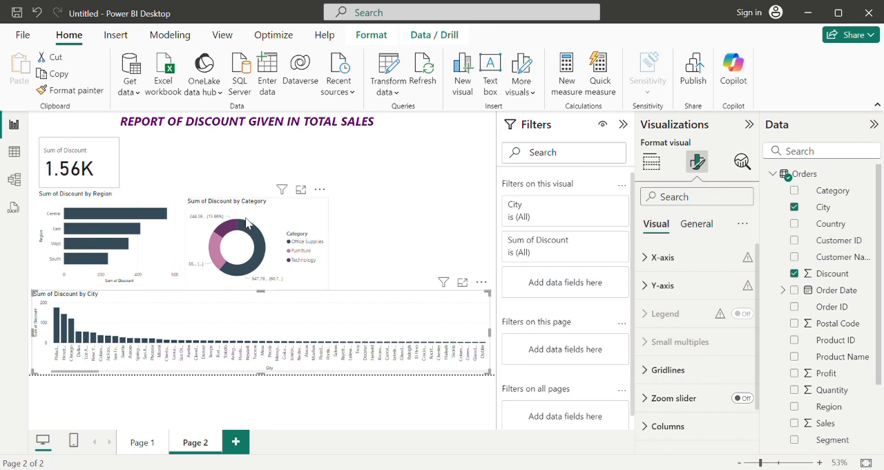
Step: Add a stacked column chart beside the donut chart with the sums of Profit and Discount on its Y-axis
click(426, 247)
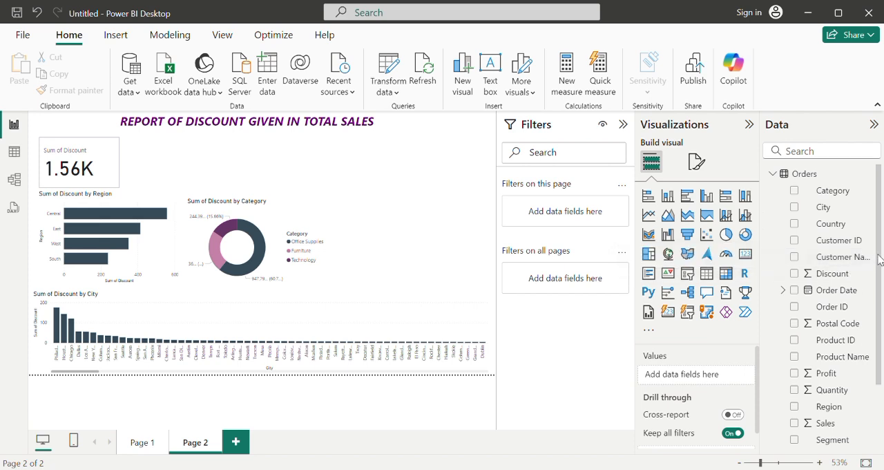
drag(880, 259, 883, 325)
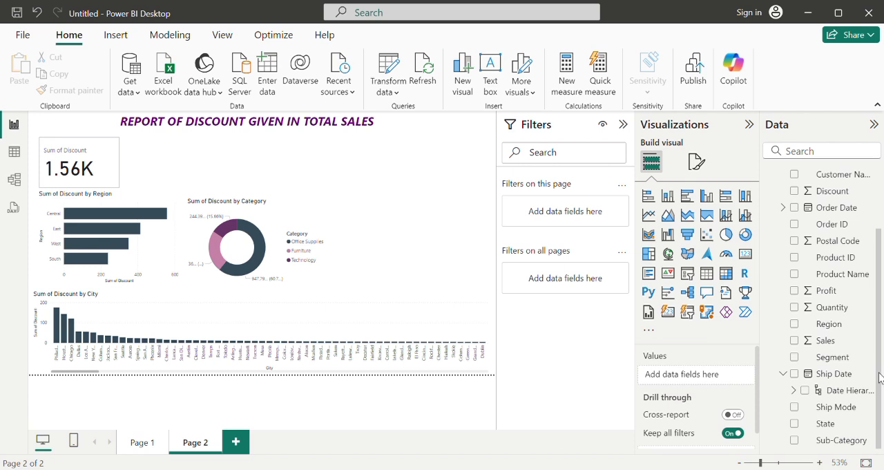
drag(880, 373, 883, 394)
drag(879, 385, 879, 379)
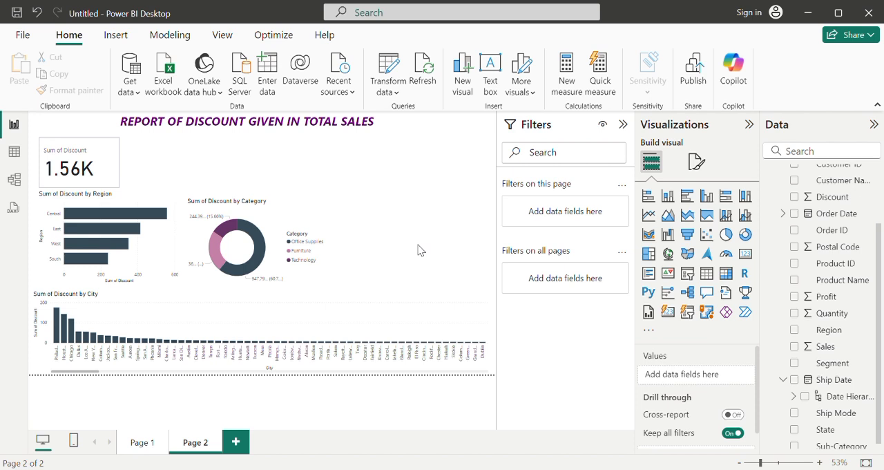
click(668, 196)
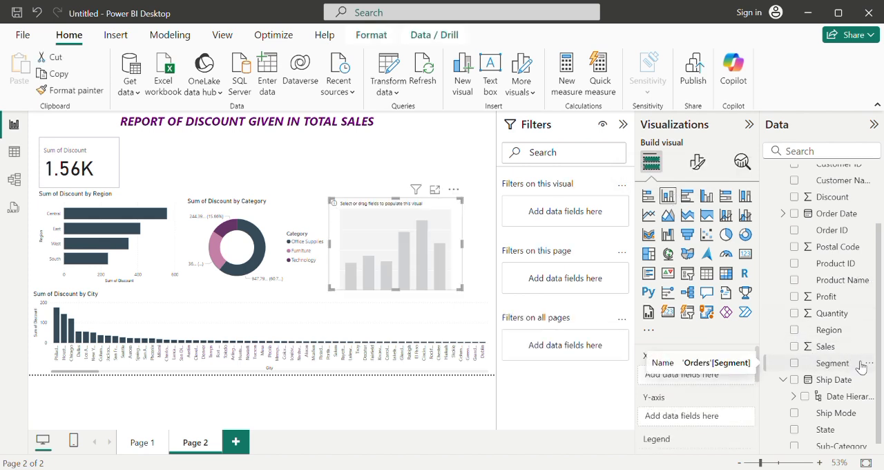
click(795, 296)
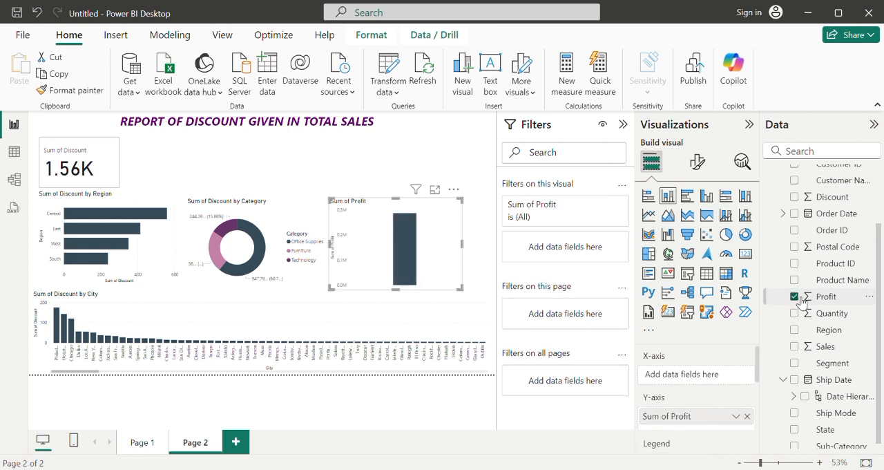
click(797, 198)
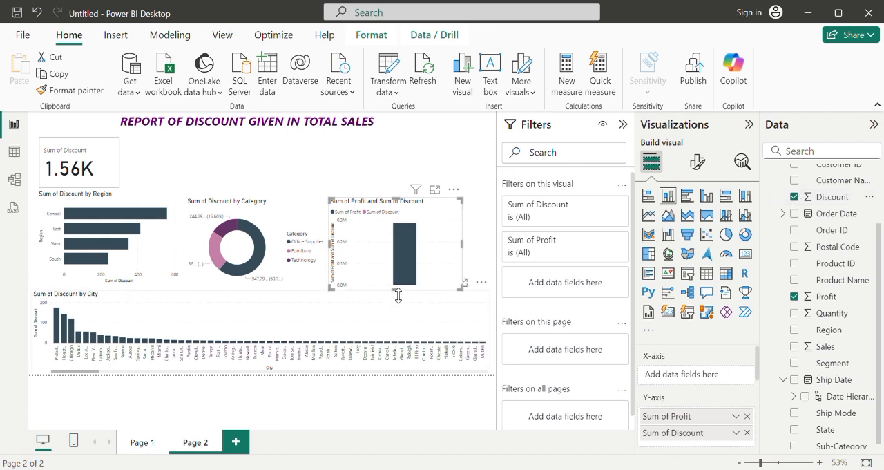
mouse_move(395, 290)
mouse_down()
mouse_move(387, 322)
mouse_move(399, 289)
mouse_up()
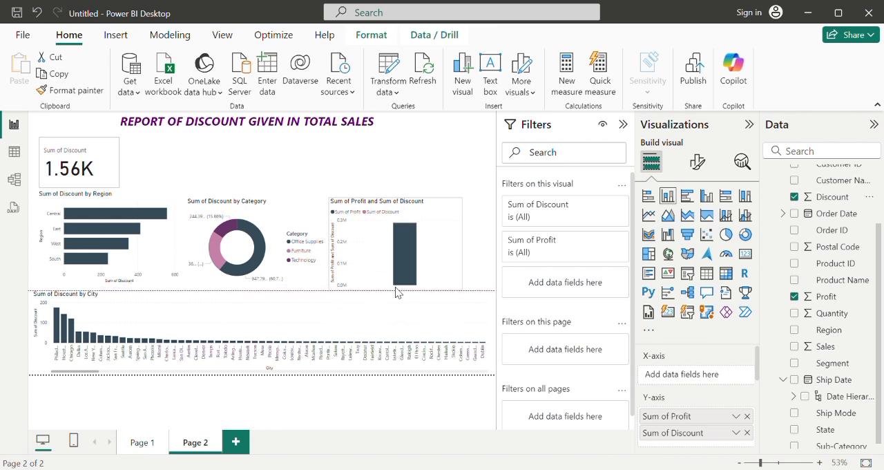
Step: Turn the Profit and Discount column chart into a slightly wider pie chart shifted right, and nudge the Sum of Discount card up
click(727, 235)
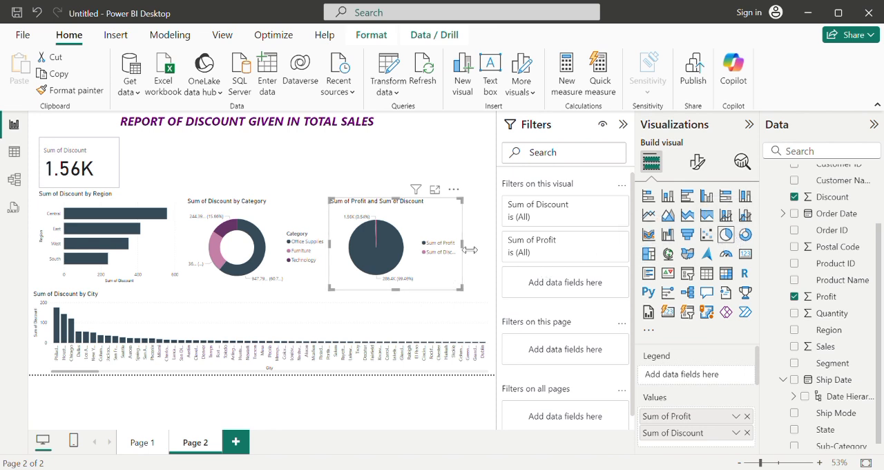
drag(471, 249, 483, 247)
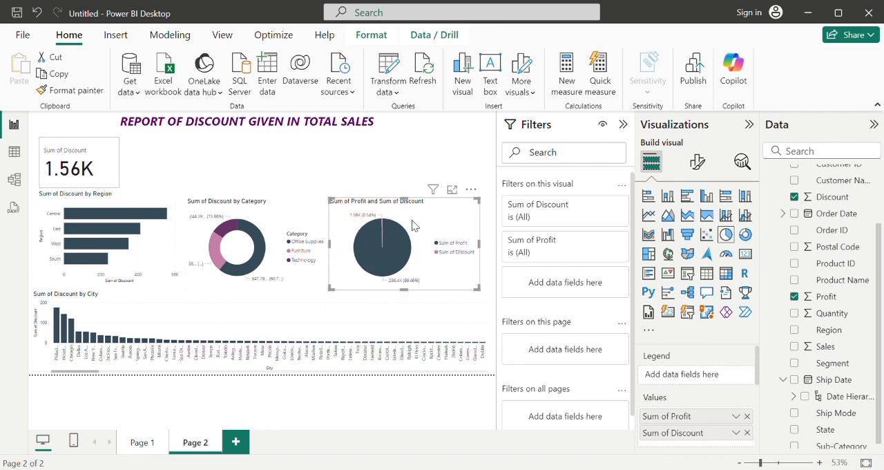
drag(424, 222, 436, 226)
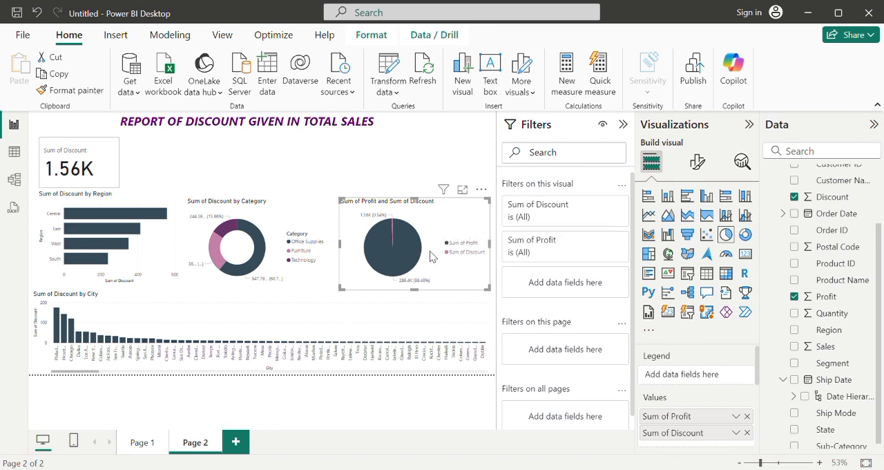
mouse_move(403, 260)
drag(459, 228, 456, 226)
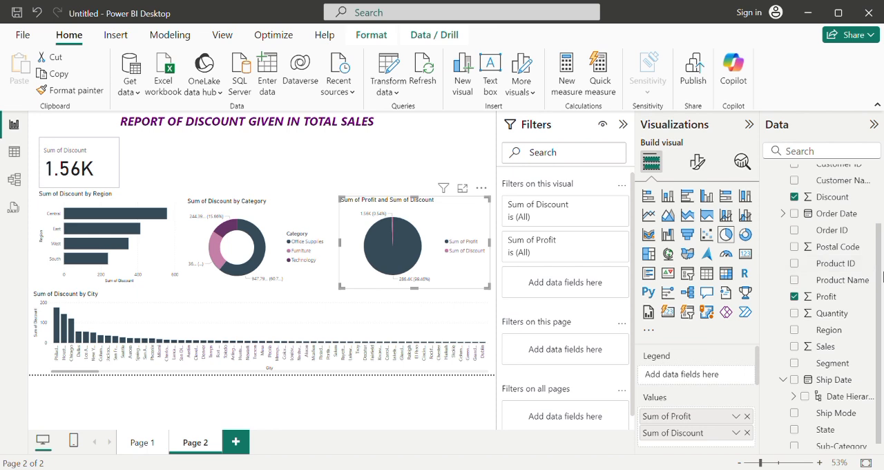
mouse_move(880, 279)
mouse_down()
mouse_move(881, 266)
mouse_move(880, 277)
mouse_up()
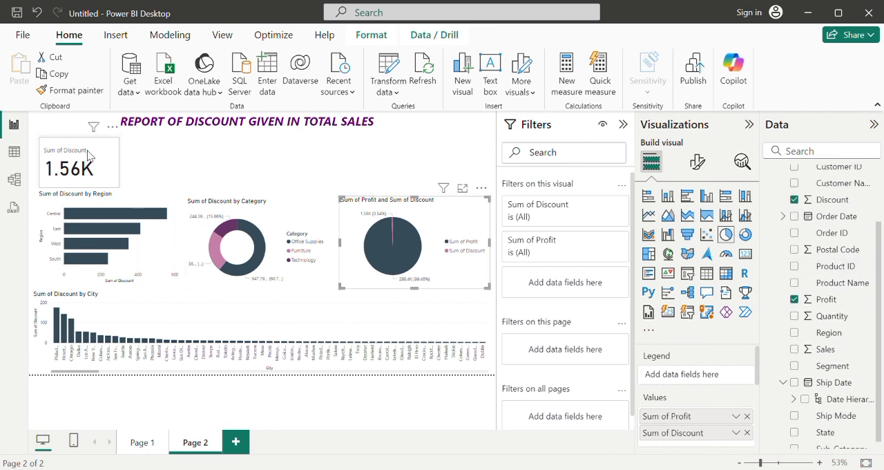
mouse_move(98, 161)
mouse_down()
mouse_move(242, 158)
mouse_move(145, 144)
mouse_move(98, 149)
mouse_up()
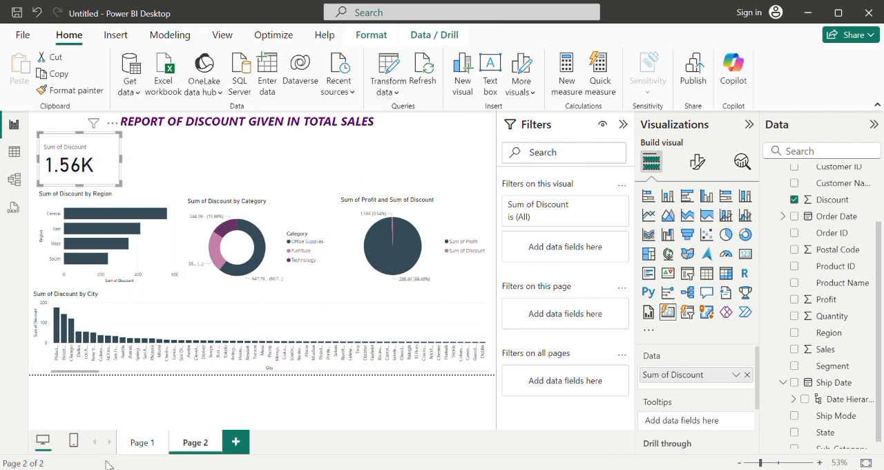
Step: On Page 1, add a stacked bar chart of Sum of Profit and Sum of Sales beside the Sum of Profit card
click(143, 442)
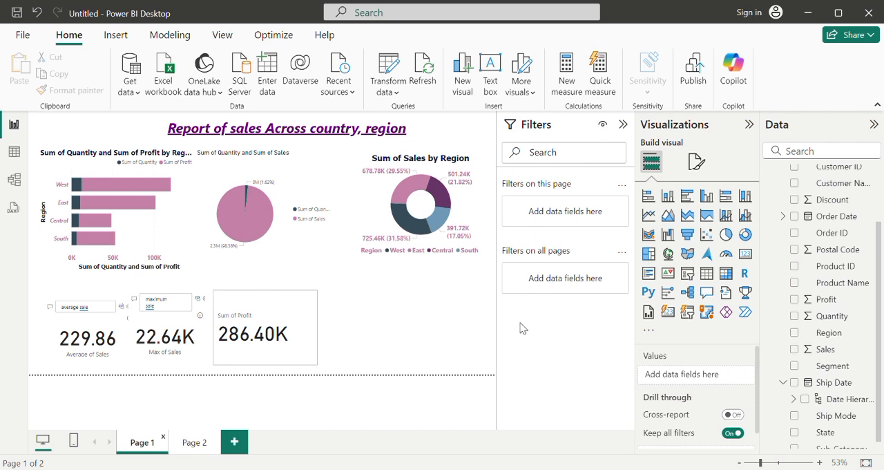
click(669, 313)
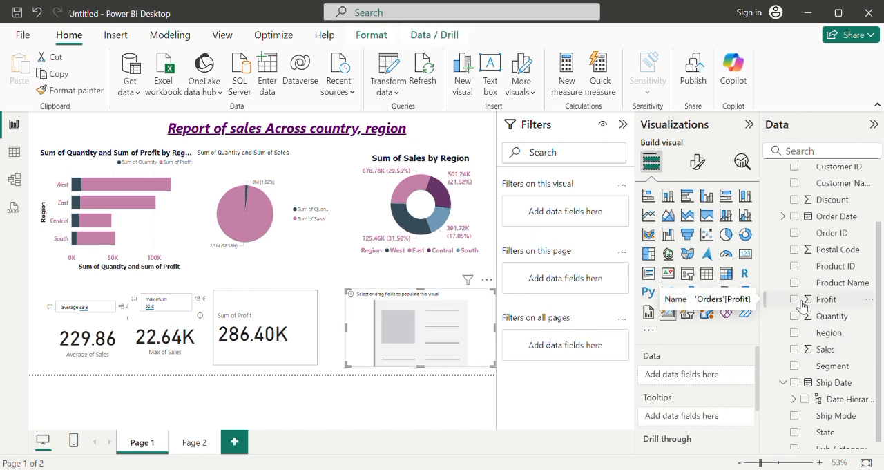
click(802, 305)
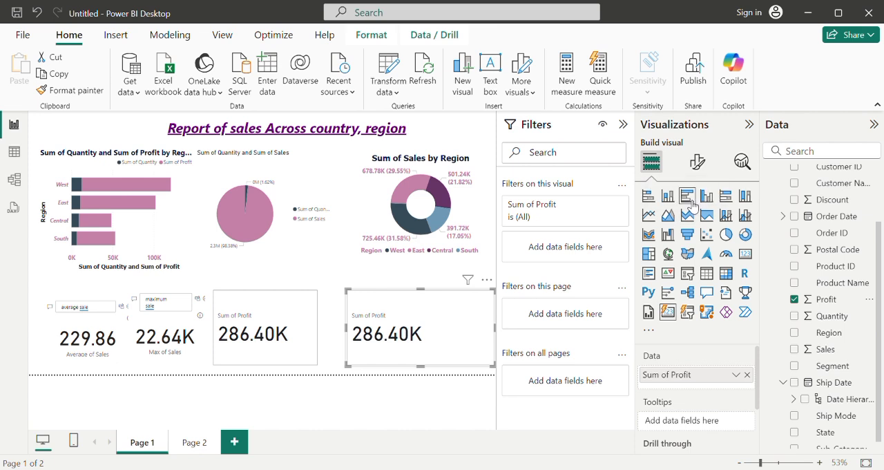
click(649, 197)
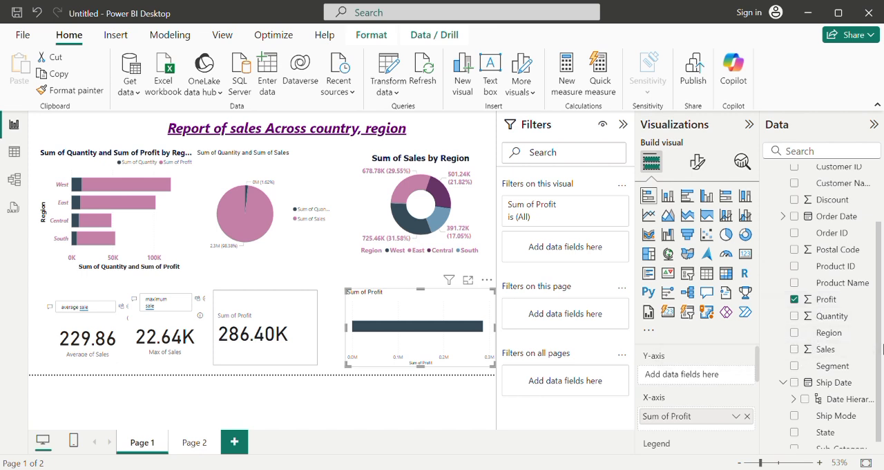
drag(880, 350, 874, 271)
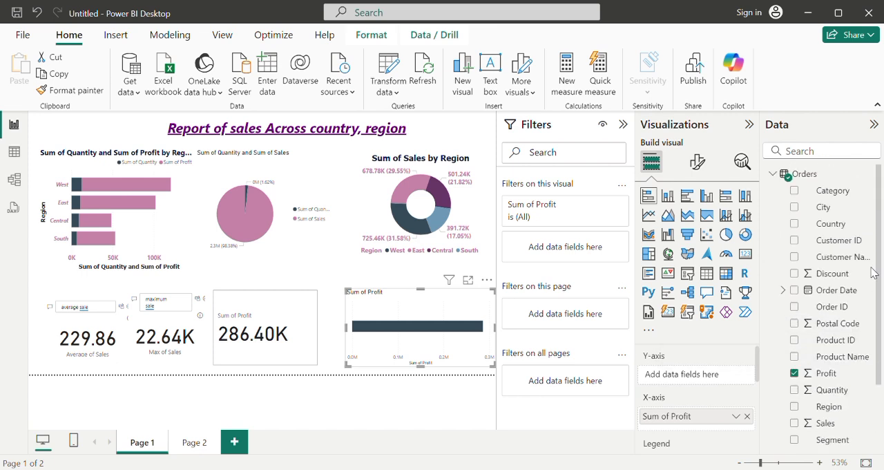
scroll(874, 279, down, 3)
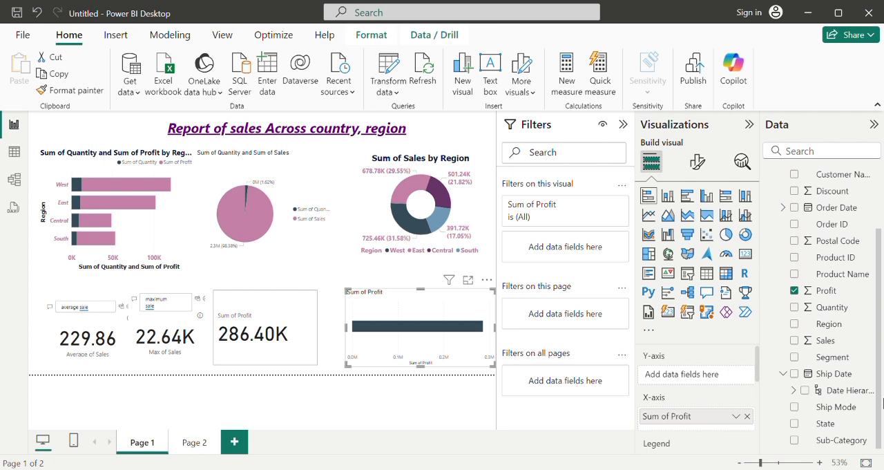
click(801, 341)
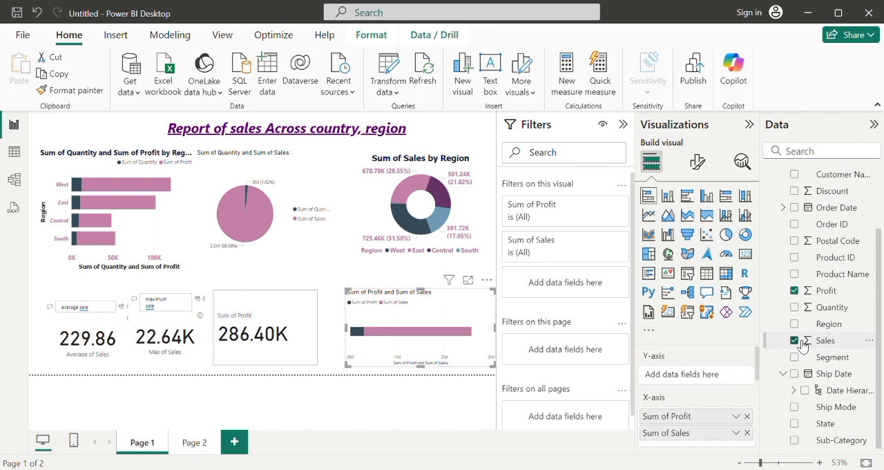
Step: Convert the new Profit and Sales bar chart to a pie chart and make it narrower
click(732, 237)
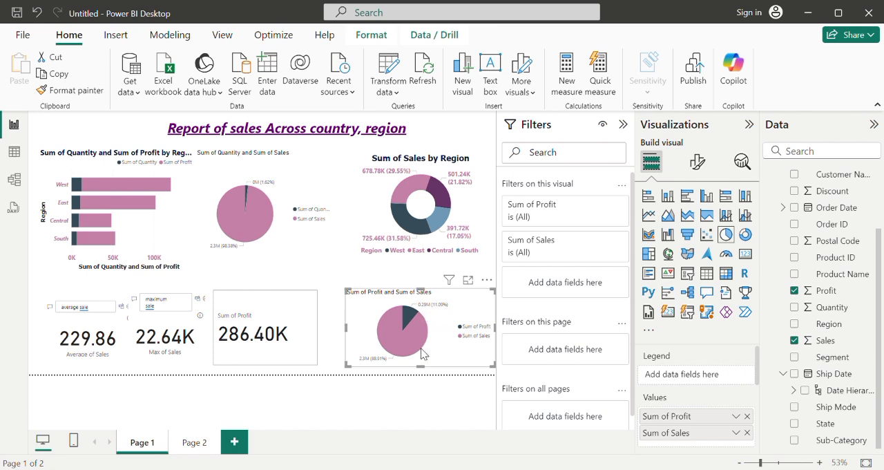
mouse_move(424, 354)
drag(503, 331, 464, 350)
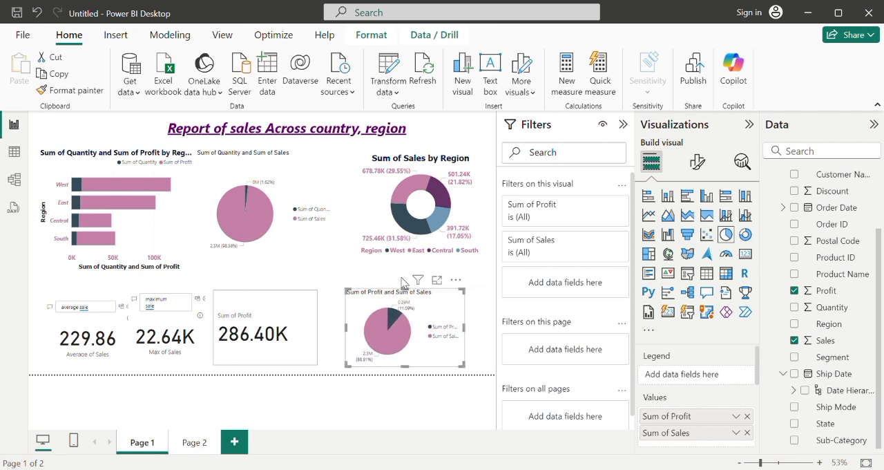
Step: Format the title of the Sum of Quantity and Sum of Sales pie chart as bold, size 19 and centred
click(308, 256)
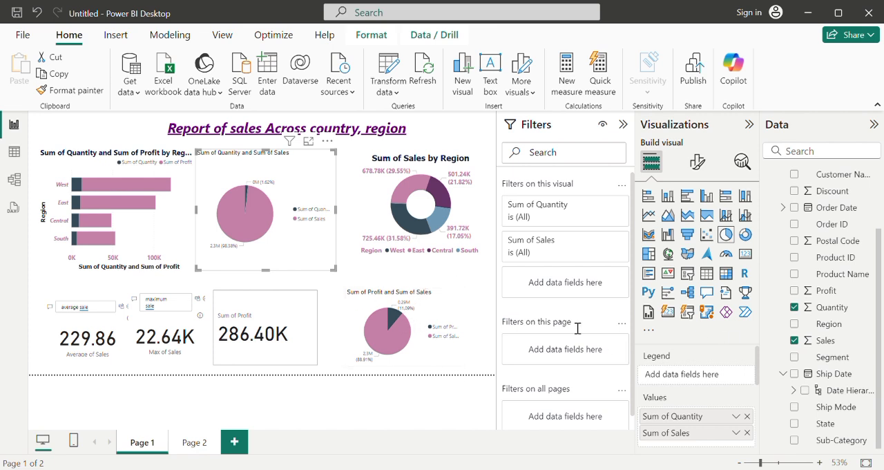
click(238, 321)
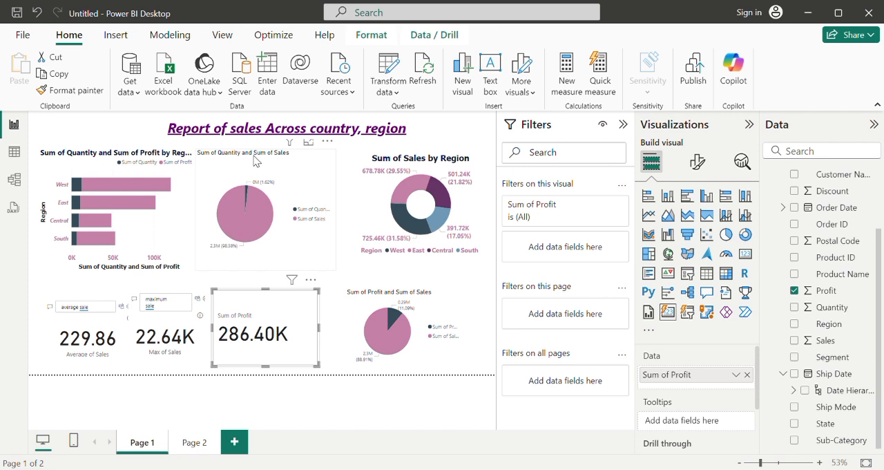
click(256, 161)
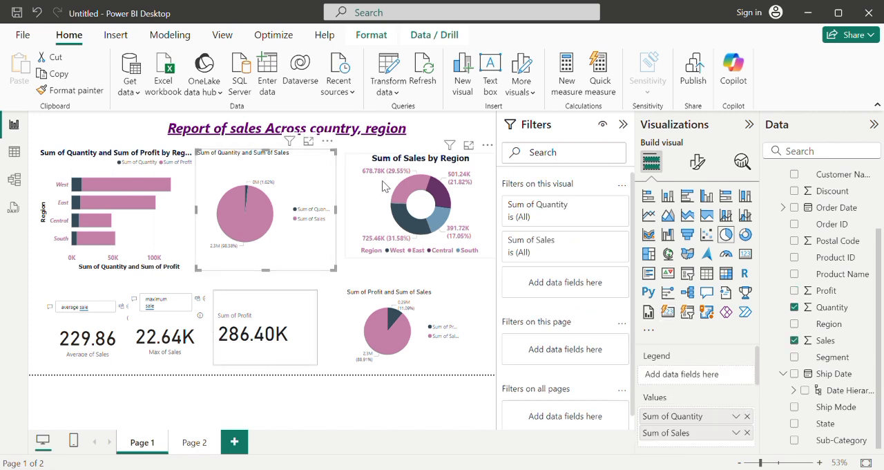
click(699, 161)
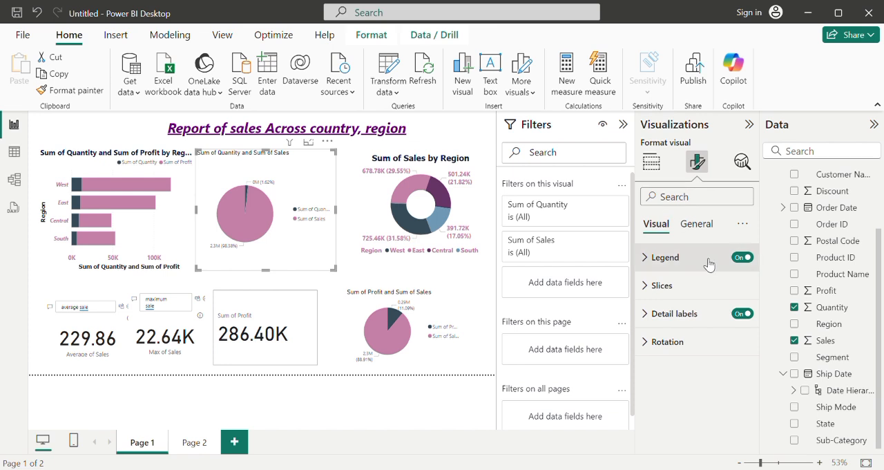
click(707, 226)
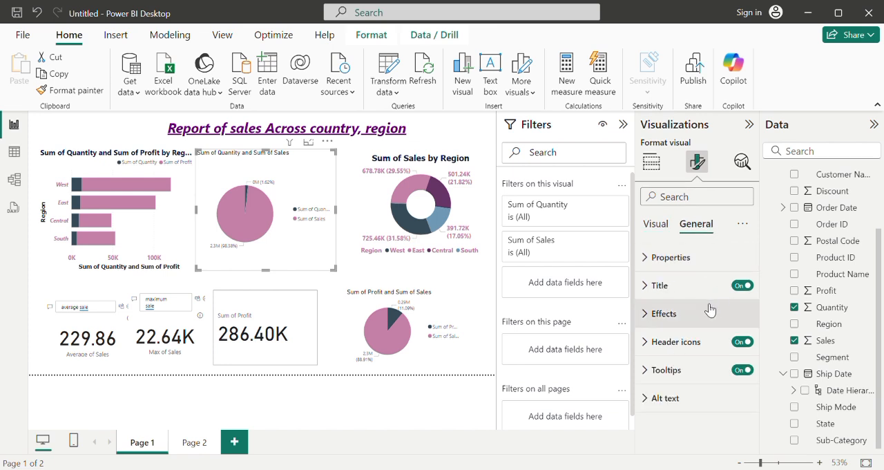
click(654, 290)
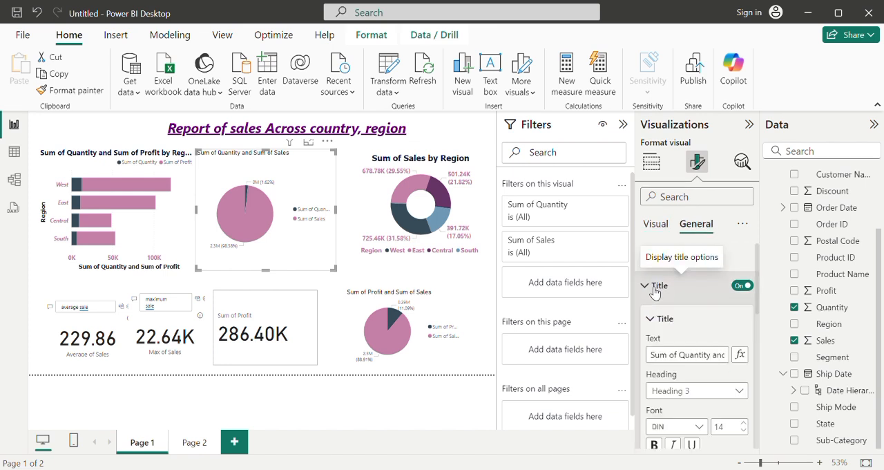
click(749, 424)
click(748, 423)
click(749, 424)
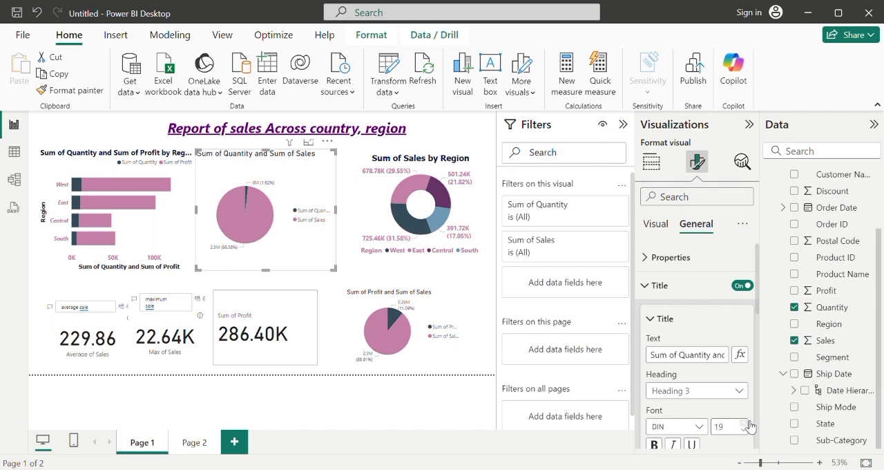
drag(756, 304, 769, 351)
click(660, 327)
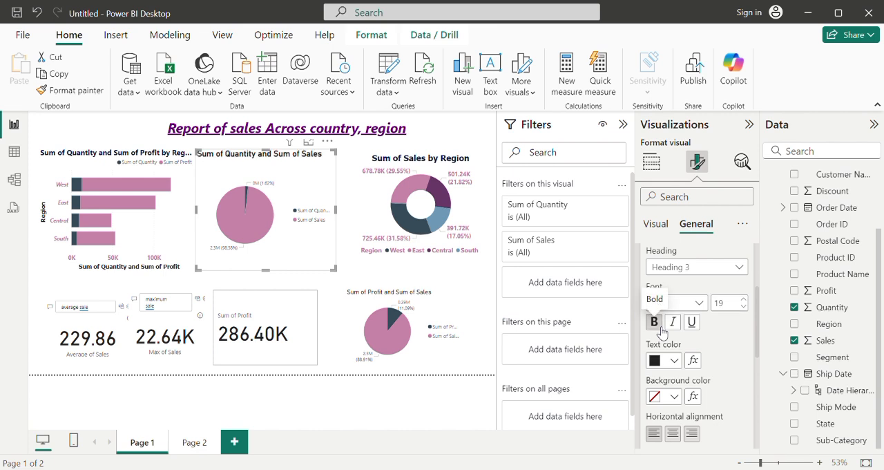
click(674, 434)
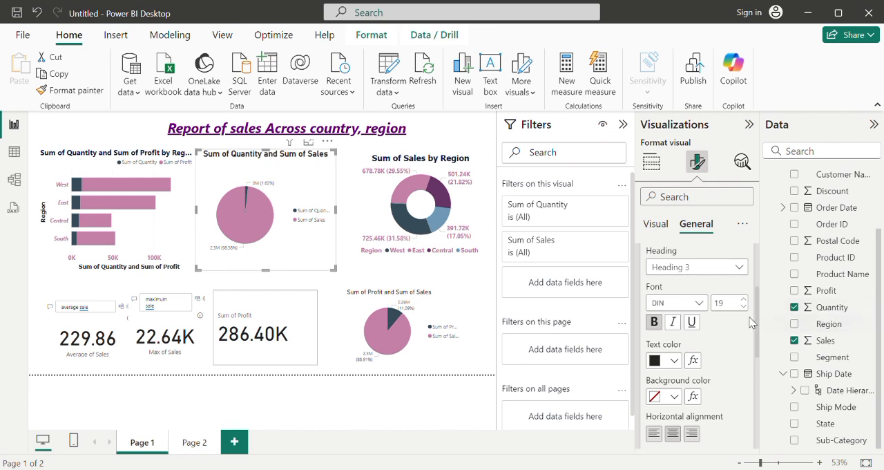
Step: Give the Sum of Quantity and Sum of Sales pie chart a light pink background with 79% transparency
drag(757, 325, 754, 271)
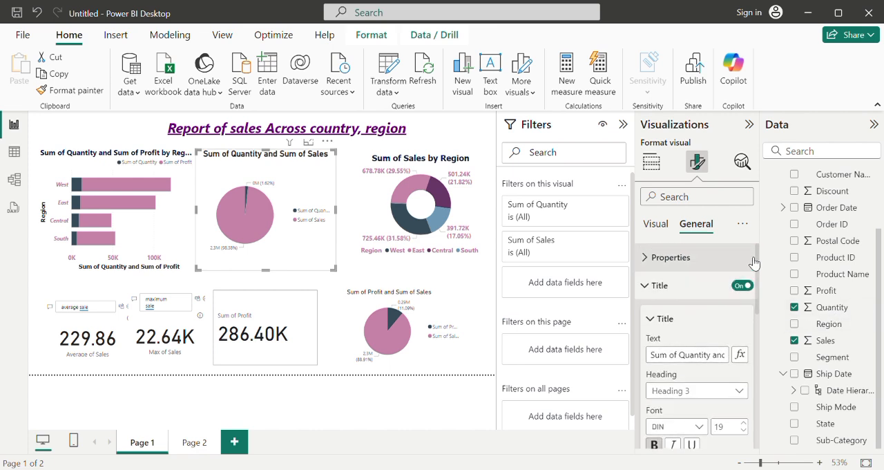
scroll(755, 287, down, 1)
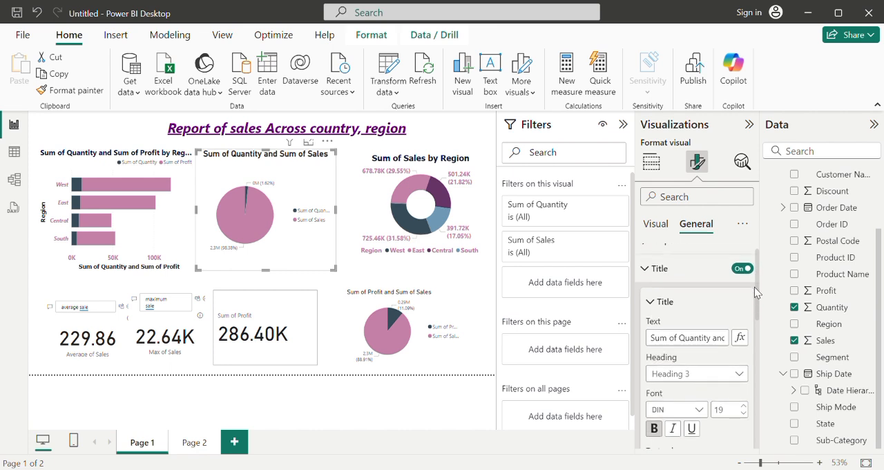
scroll(755, 287, up, 1)
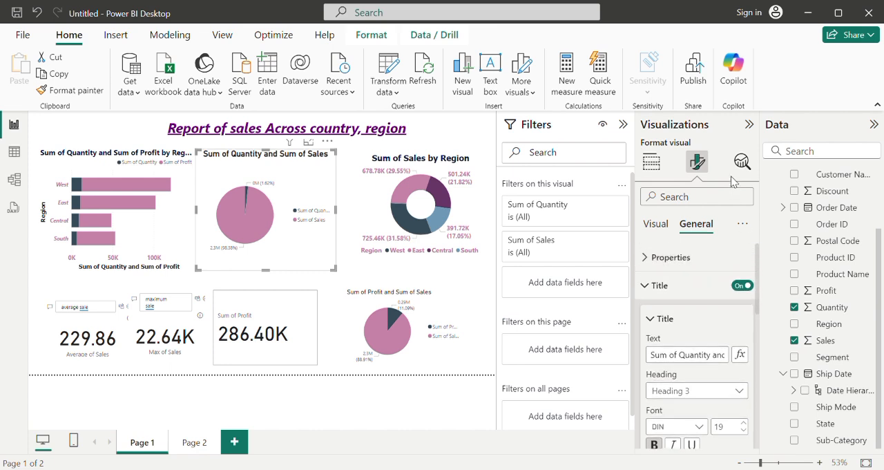
click(648, 288)
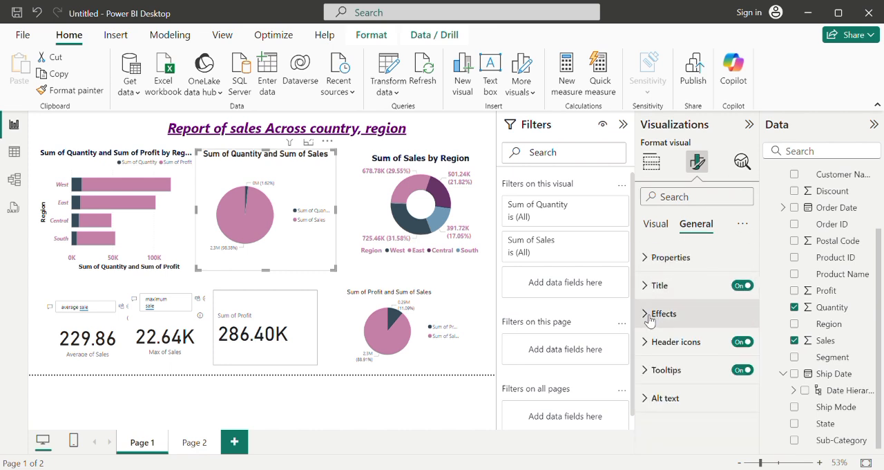
click(648, 314)
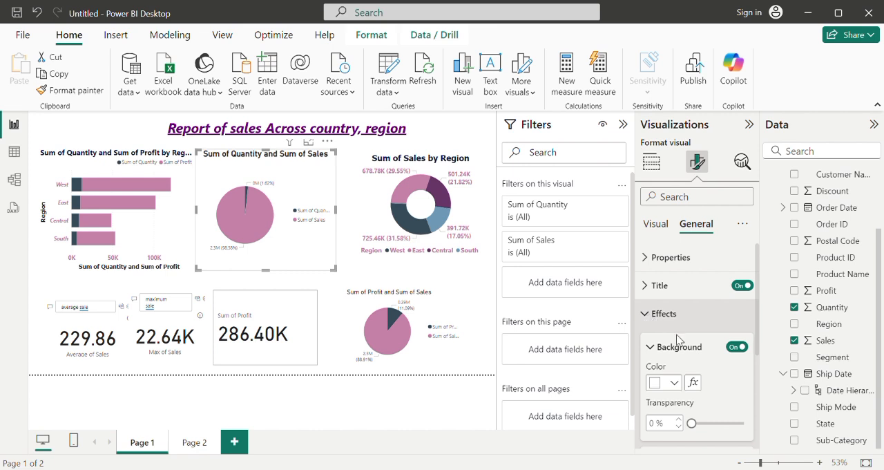
click(674, 382)
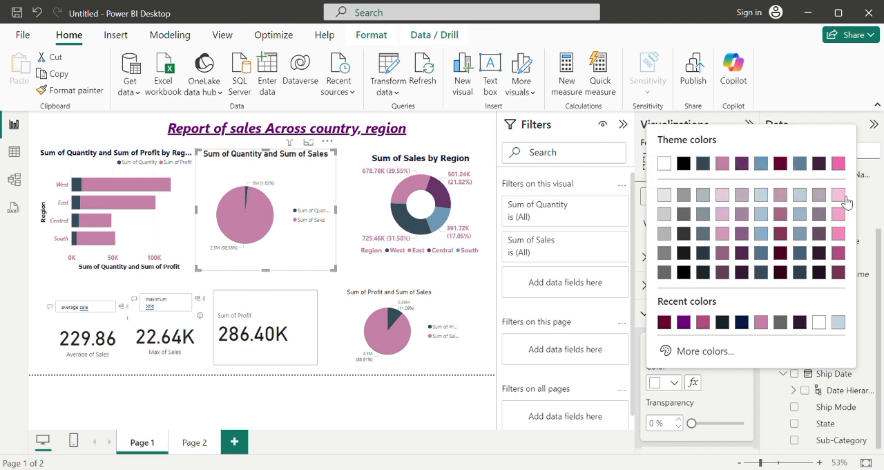
click(724, 201)
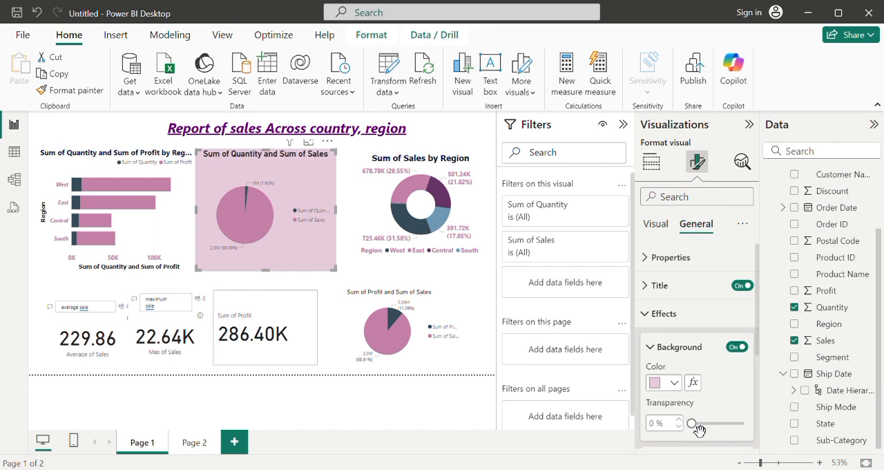
mouse_move(711, 429)
mouse_down()
mouse_move(730, 427)
mouse_move(720, 425)
mouse_up()
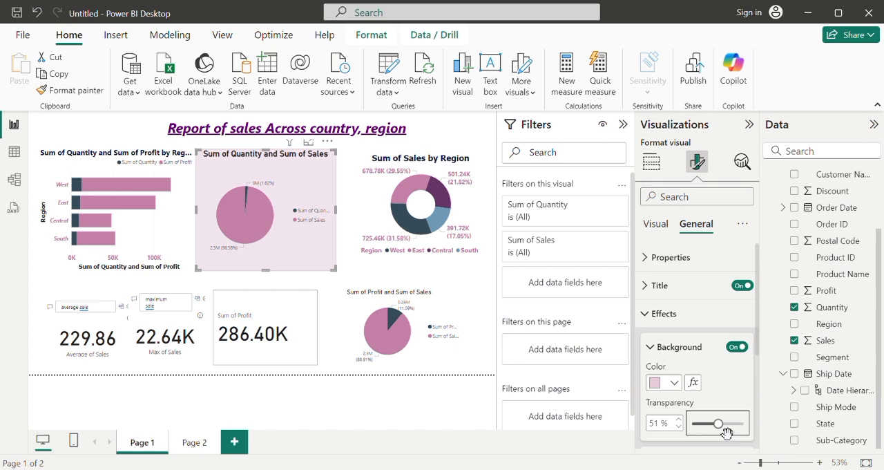
drag(724, 427, 741, 433)
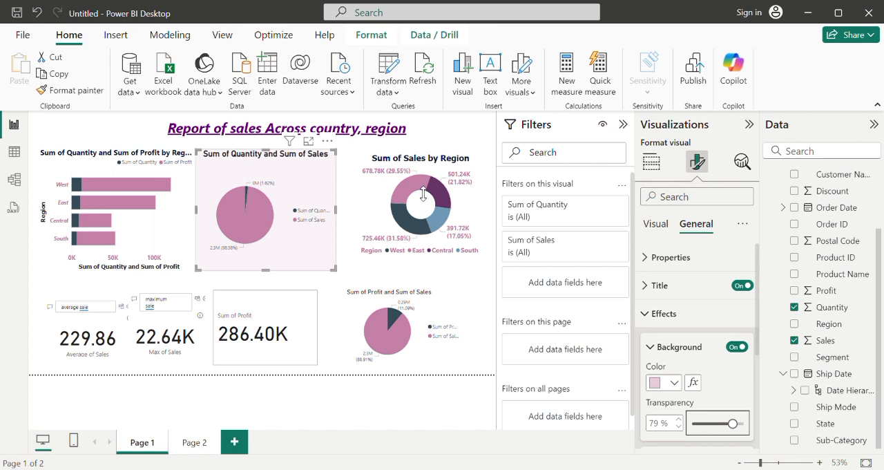
Step: Undo the pink background and its transparency change on the Sum of Quantity and Sum of Sales pie chart
click(348, 186)
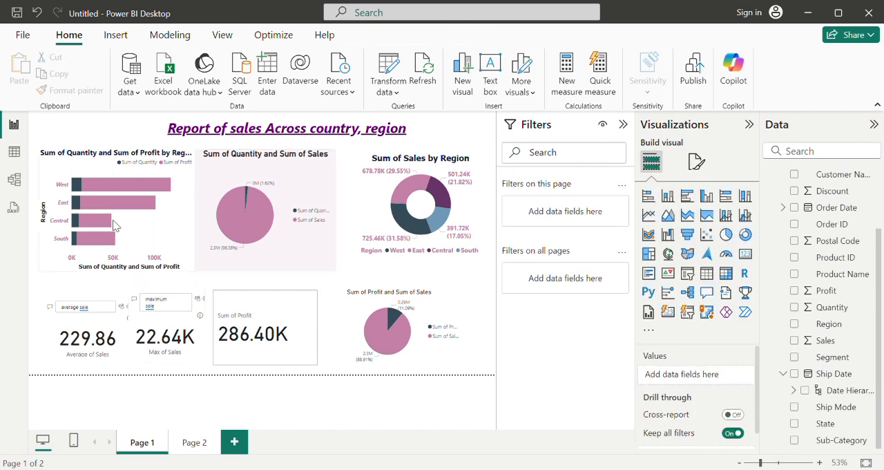
click(294, 251)
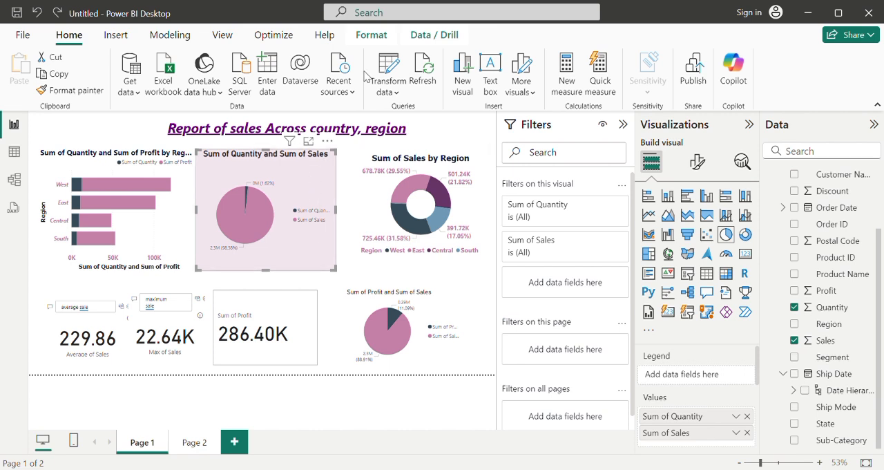
click(37, 13)
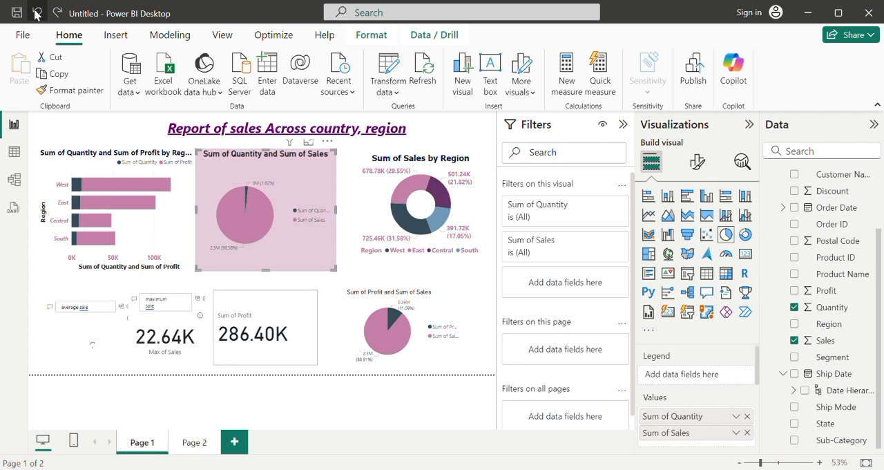
click(37, 13)
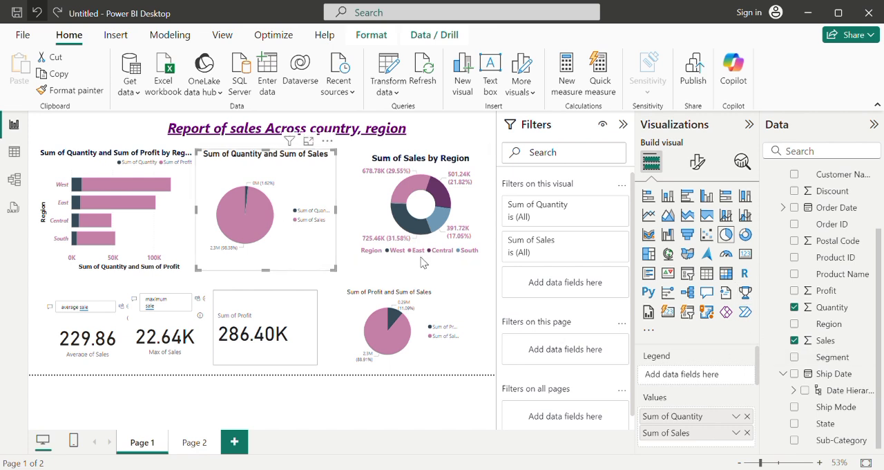
Step: Set the detail label contents of the Sum of Quantity and Sum of Sales pie chart to Percent of total
click(698, 159)
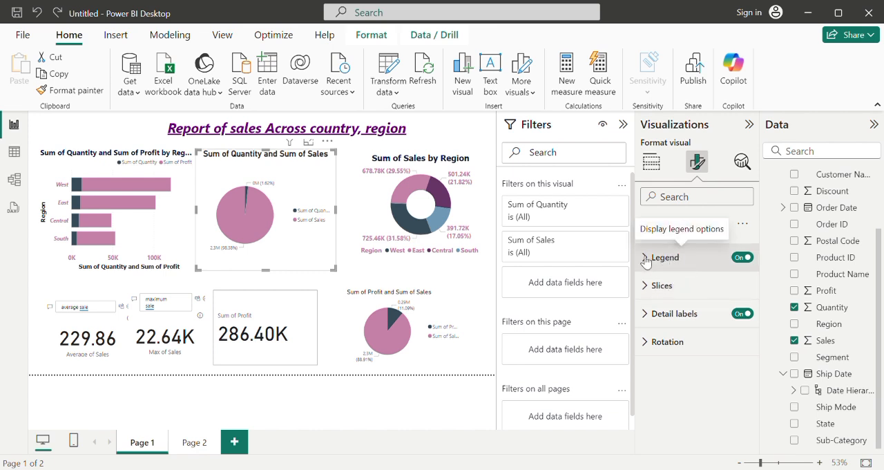
click(652, 319)
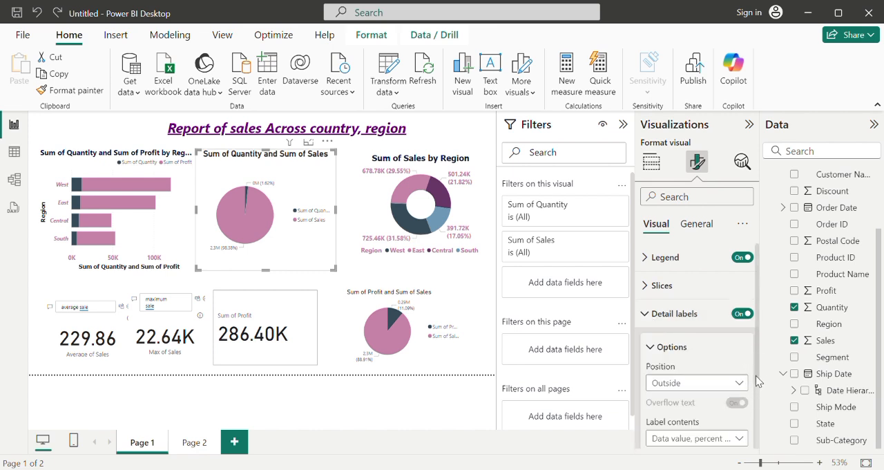
scroll(753, 380, down, 2)
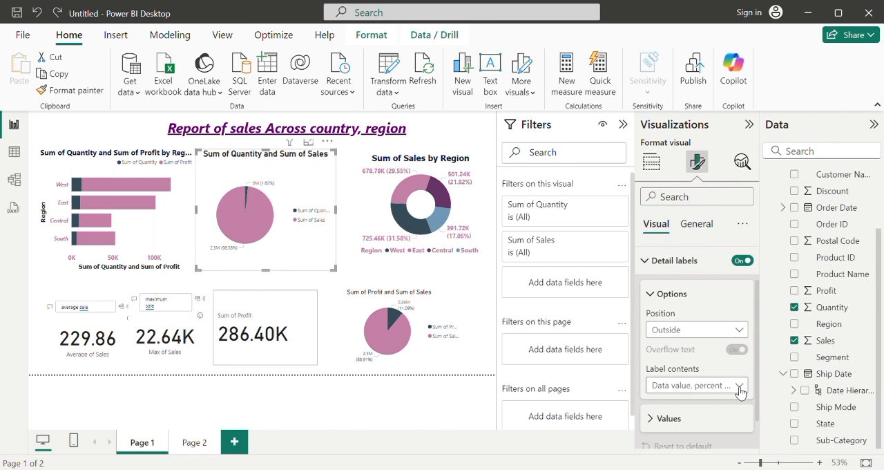
click(743, 389)
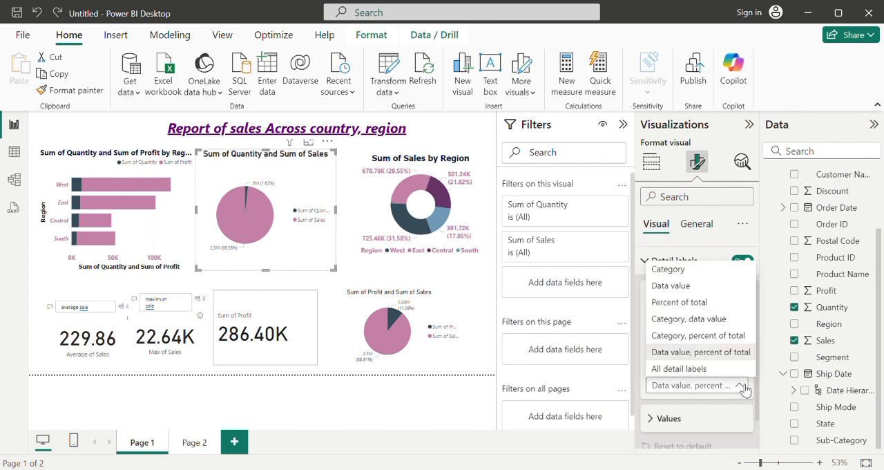
click(689, 302)
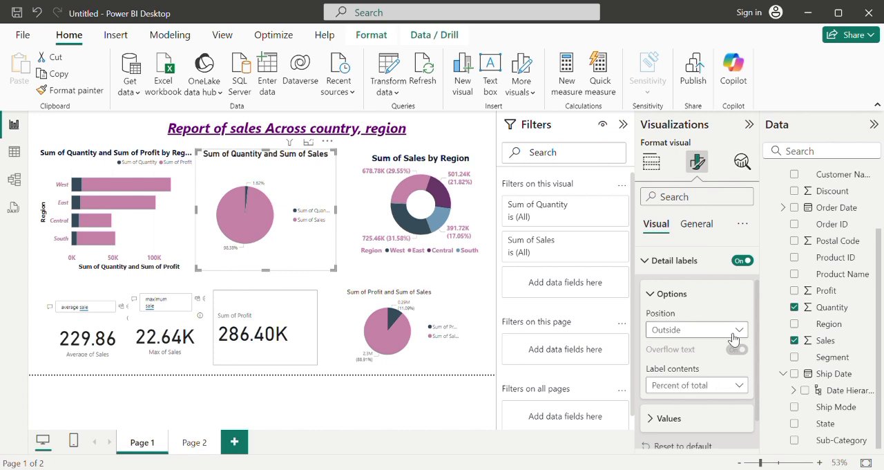
click(650, 261)
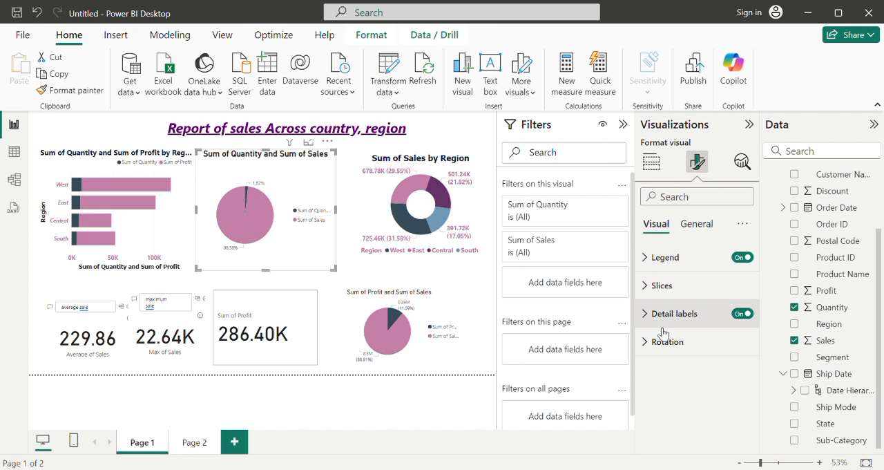
Step: Format the legend text of the Sum of Quantity and Sum of Sales pie chart as bold italic, size 10, in pink #c480a7
click(650, 257)
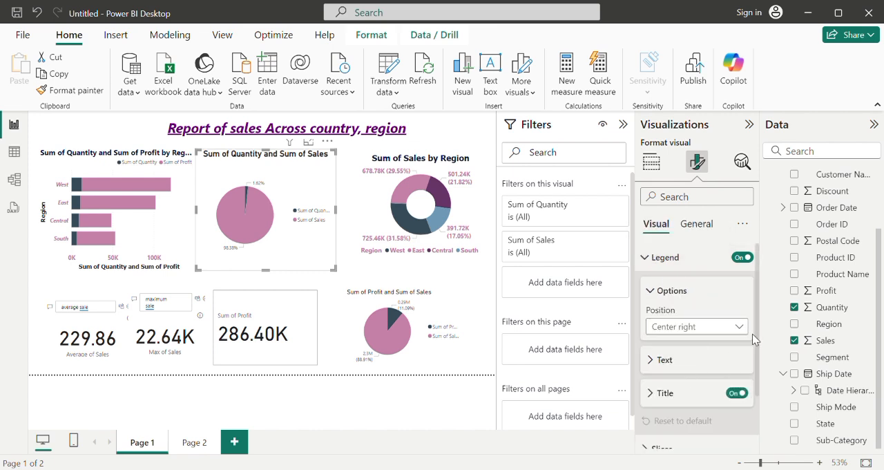
mouse_move(757, 330)
mouse_down()
mouse_move(764, 385)
mouse_move(753, 315)
mouse_up()
scroll(746, 326, down, 1)
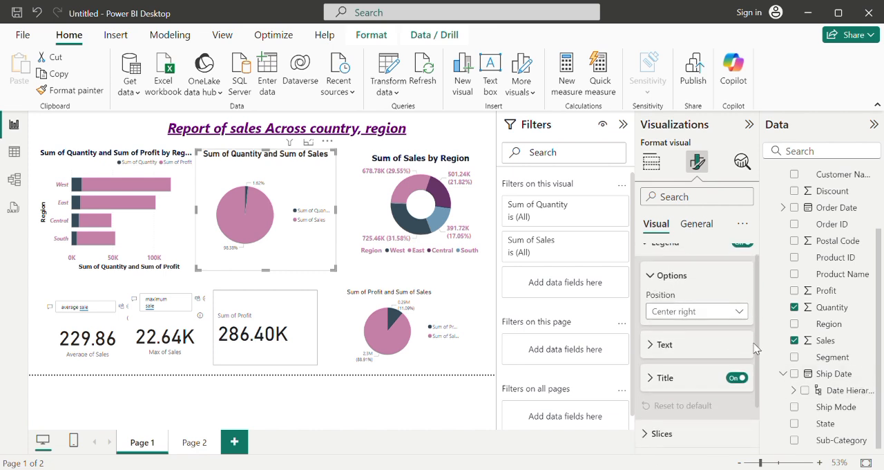
click(659, 345)
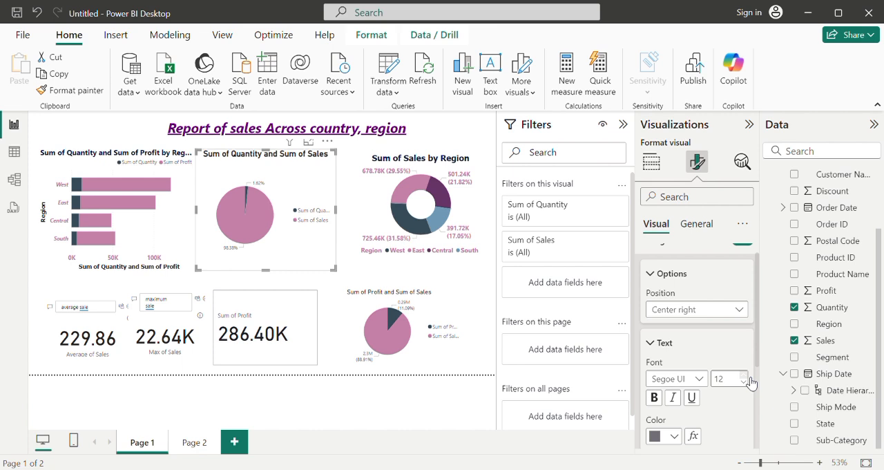
click(744, 375)
click(674, 398)
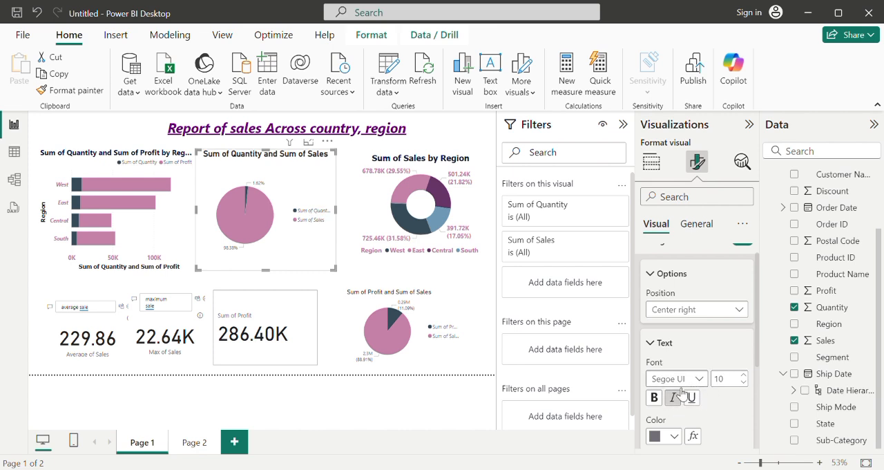
click(655, 399)
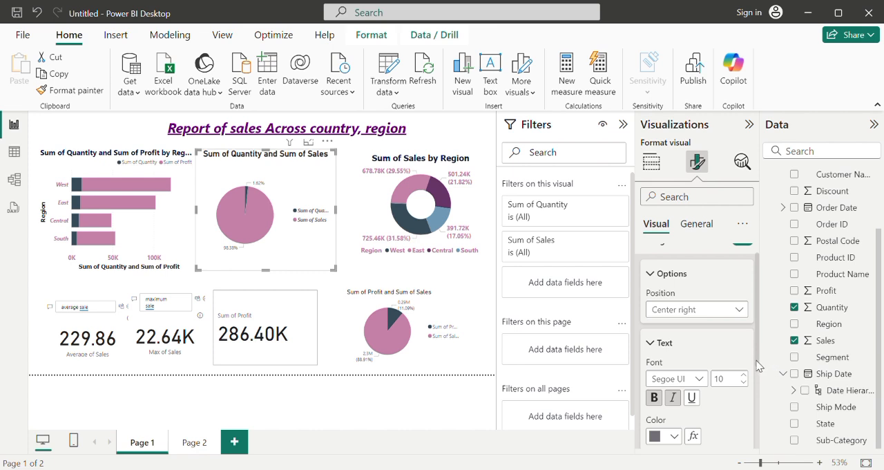
scroll(758, 364, down, 1)
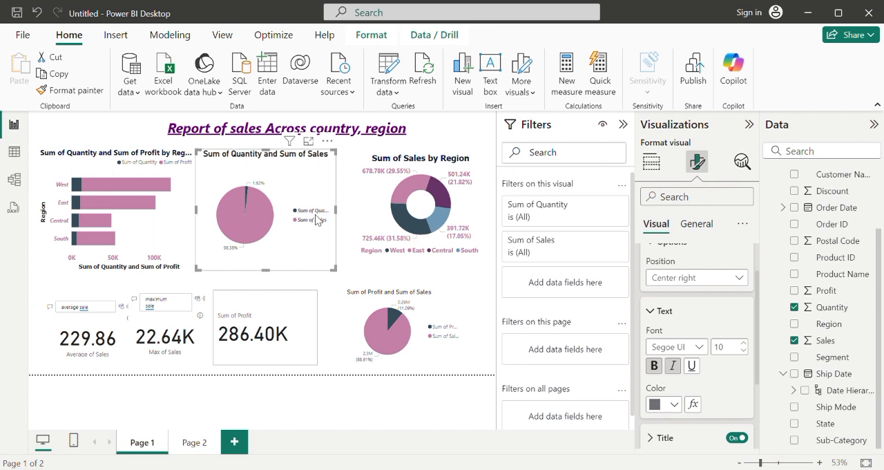
click(681, 409)
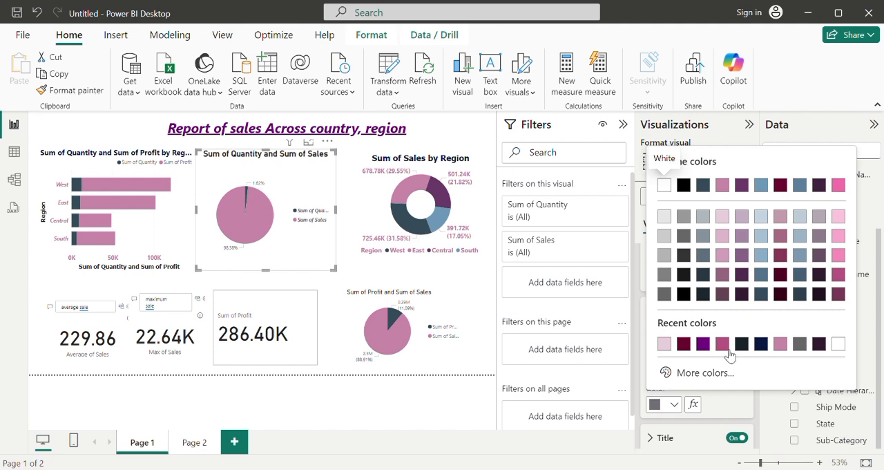
click(781, 344)
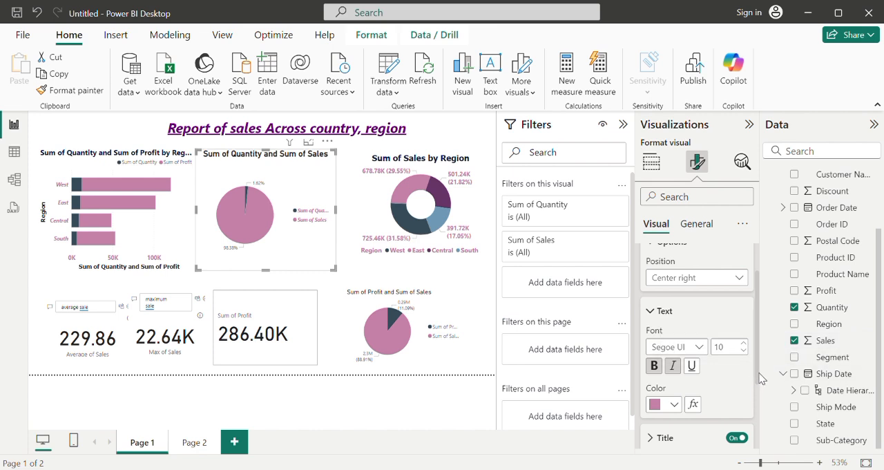
Step: Format the detail label values of the Sum of Quantity and Sum of Sales pie chart as bold, size 13, in pink #c480a7
drag(757, 378, 756, 443)
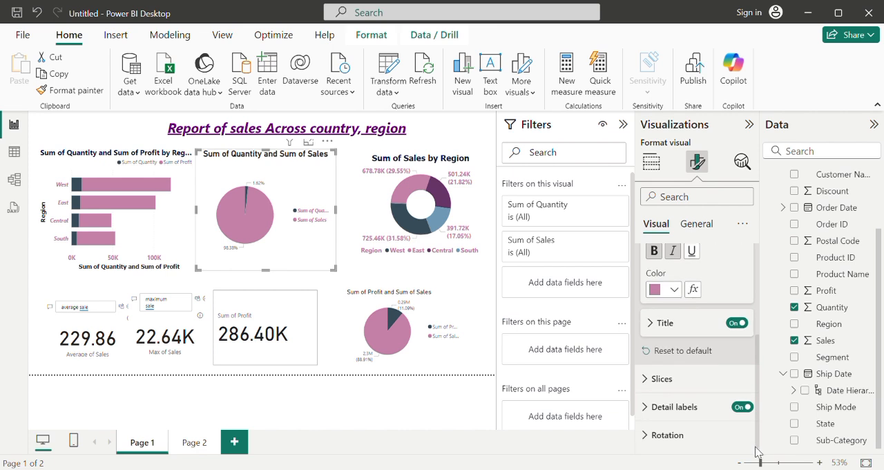
click(650, 380)
drag(757, 373, 756, 456)
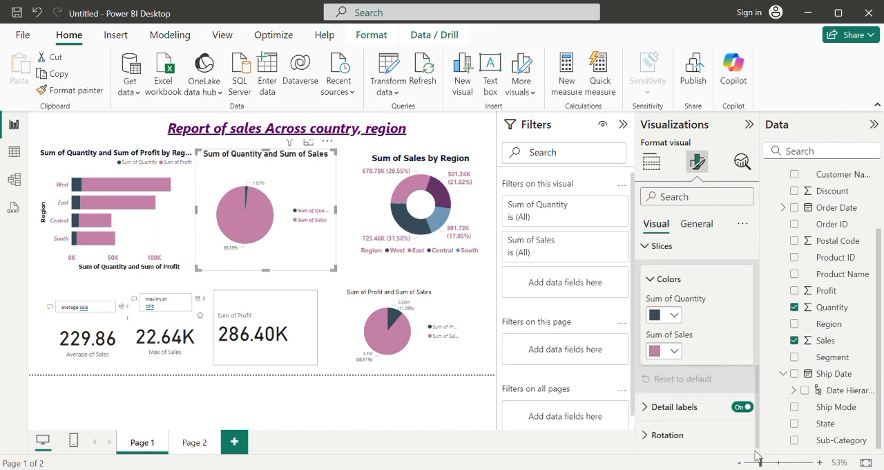
click(653, 409)
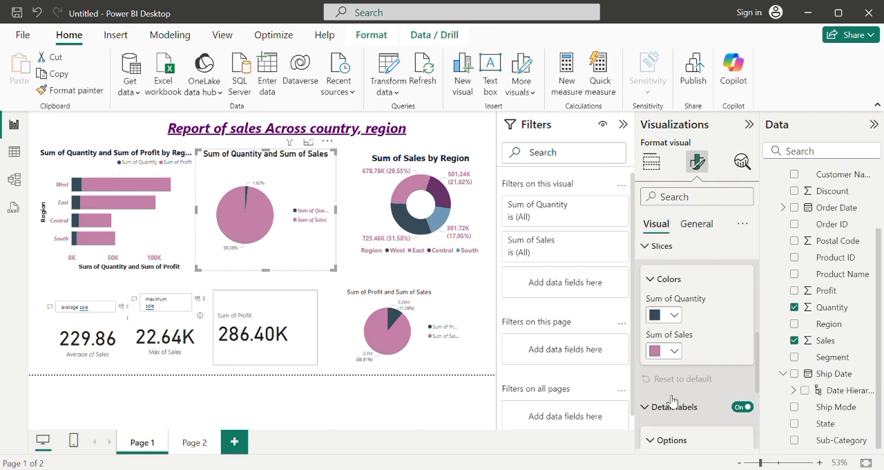
drag(757, 363, 761, 428)
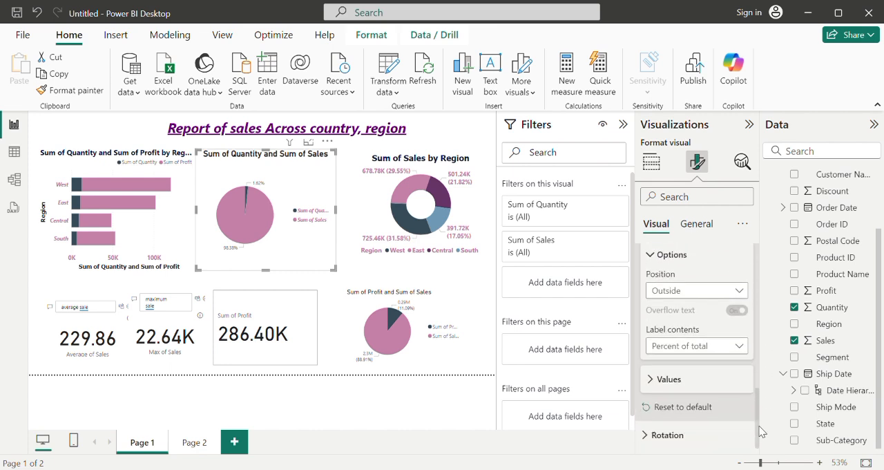
click(658, 379)
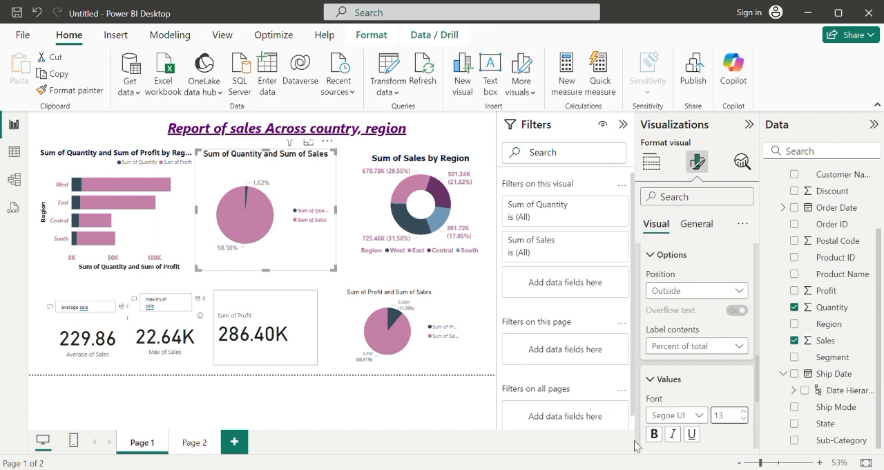
click(655, 436)
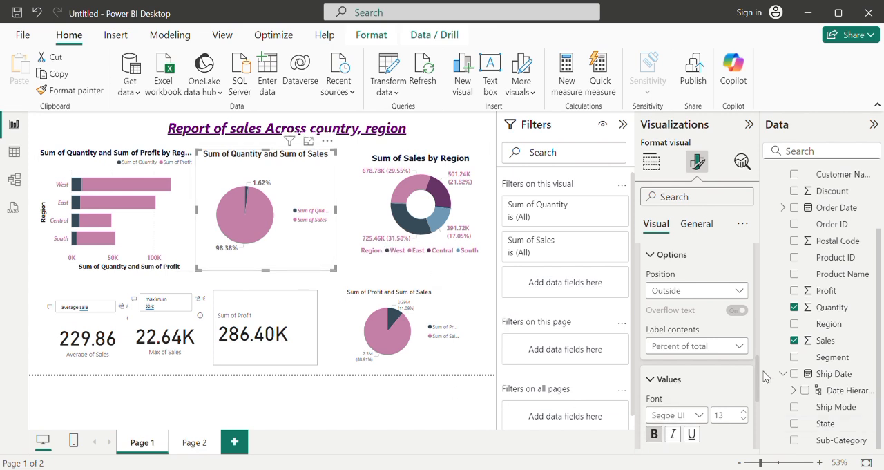
scroll(758, 391, down, 3)
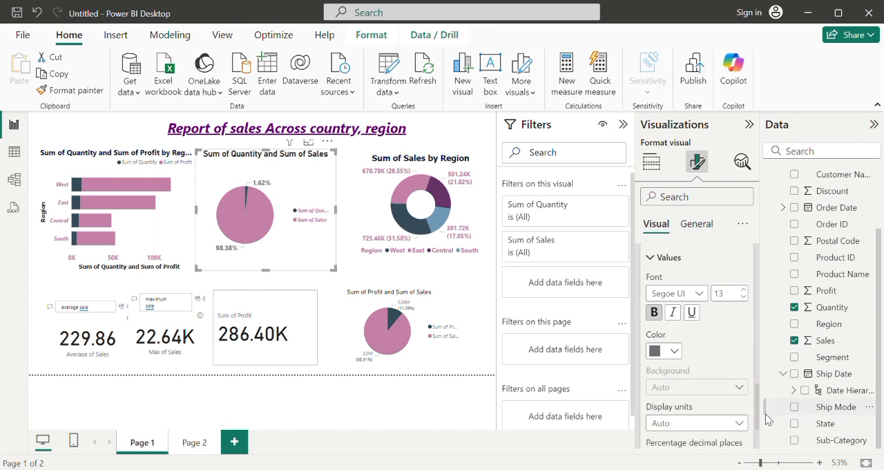
click(675, 351)
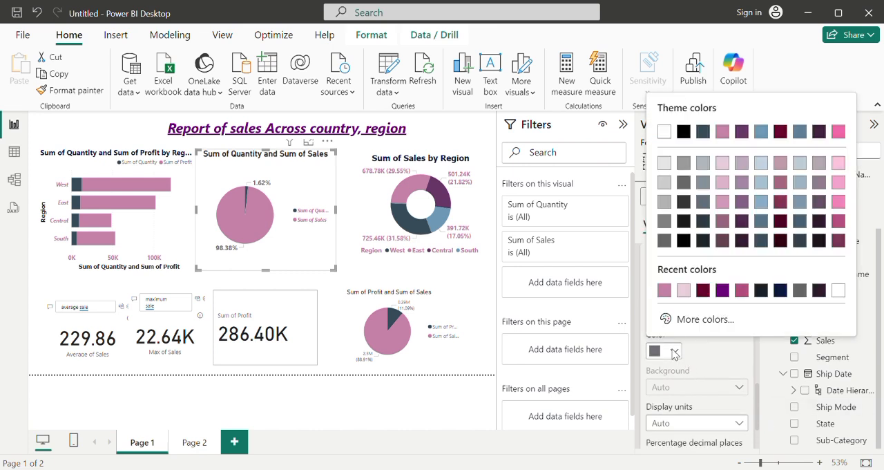
click(665, 291)
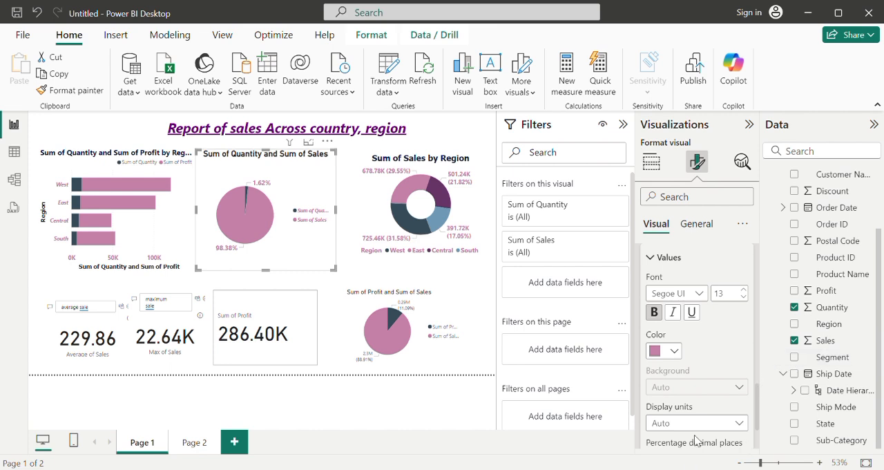
drag(757, 421, 761, 442)
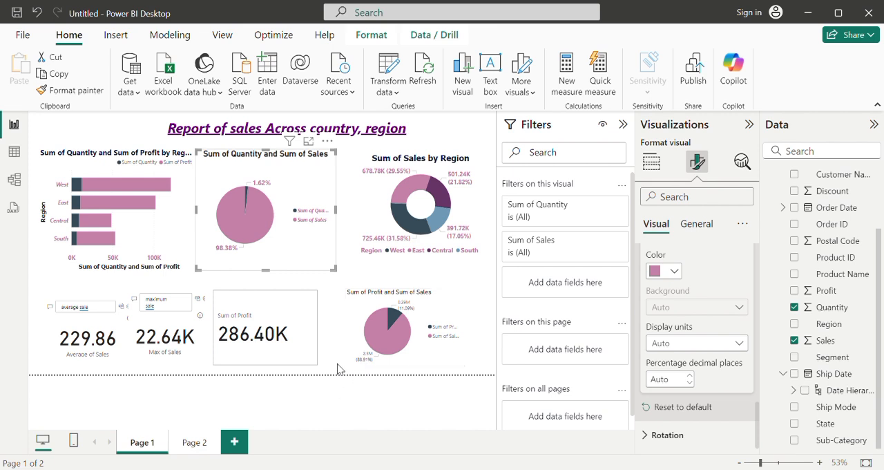
Step: Move the Sum of Profit card slightly to the right, closer to the Sum of Profit and Sum of Sales pie chart
click(349, 244)
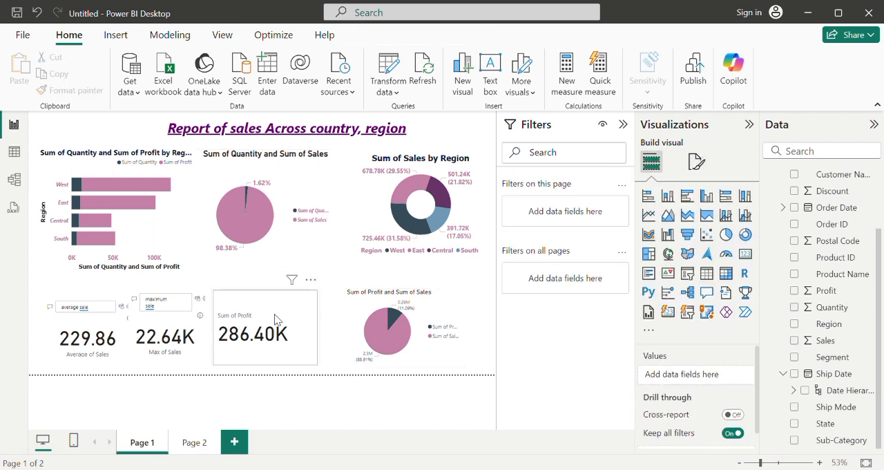
drag(288, 321, 296, 322)
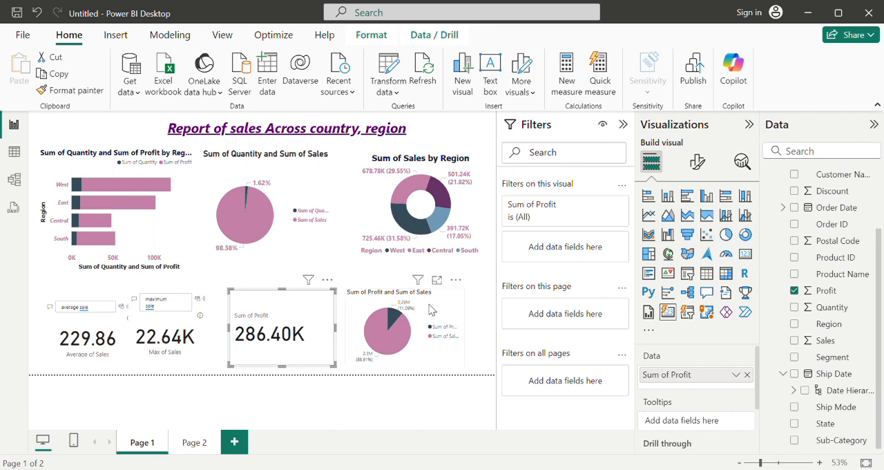
Step: Format the title of the Sum of Profit and Sum of Sales pie chart as bold, size 16
click(430, 309)
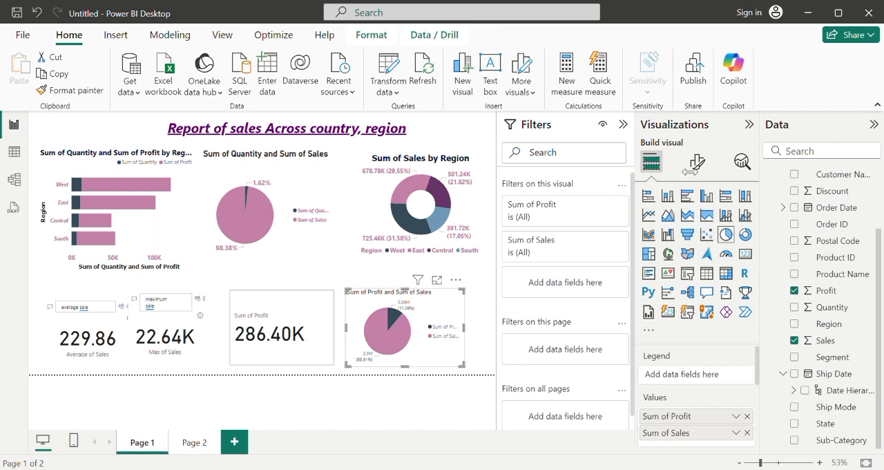
click(696, 161)
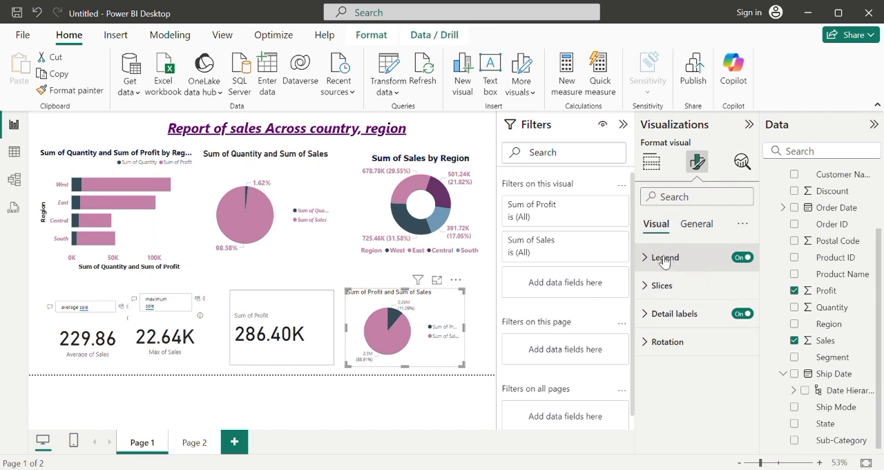
click(689, 224)
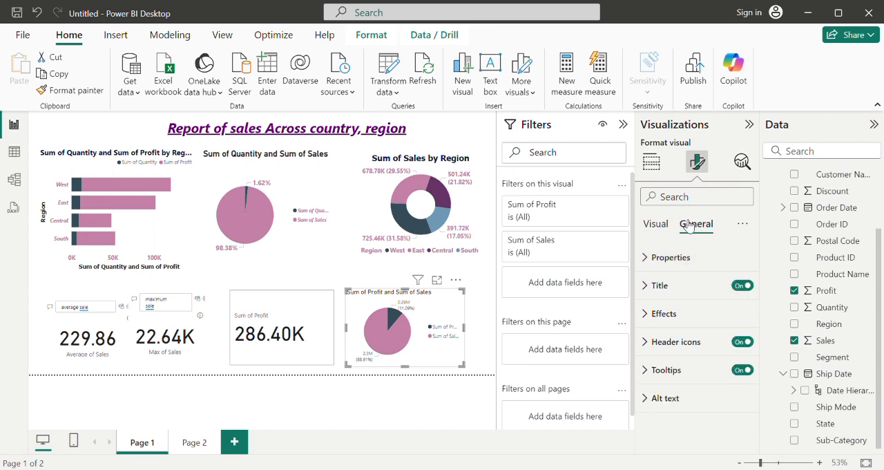
click(659, 294)
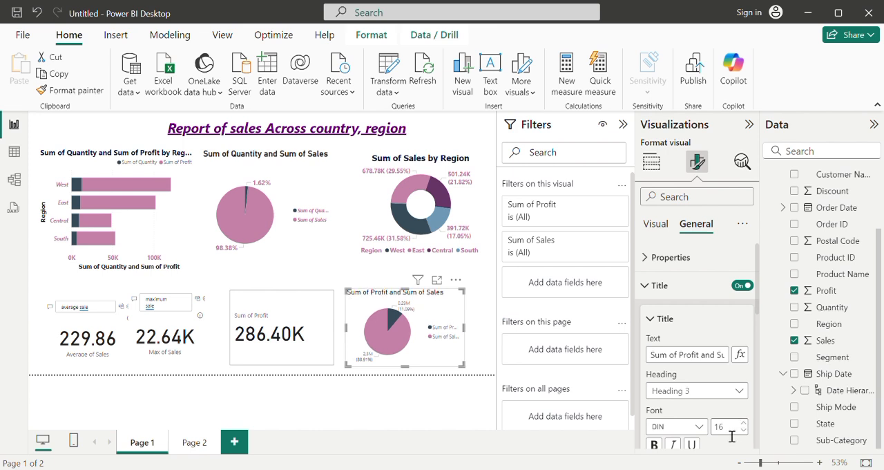
click(654, 445)
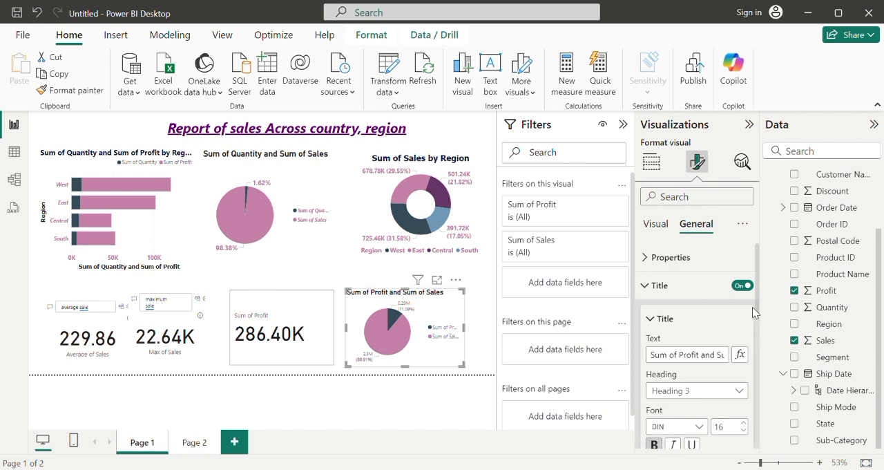
Step: Center the title of the Sum of Profit and Sum of Sales pie chart and set its font size to 17
scroll(756, 298, down, 2)
drag(770, 324, 780, 338)
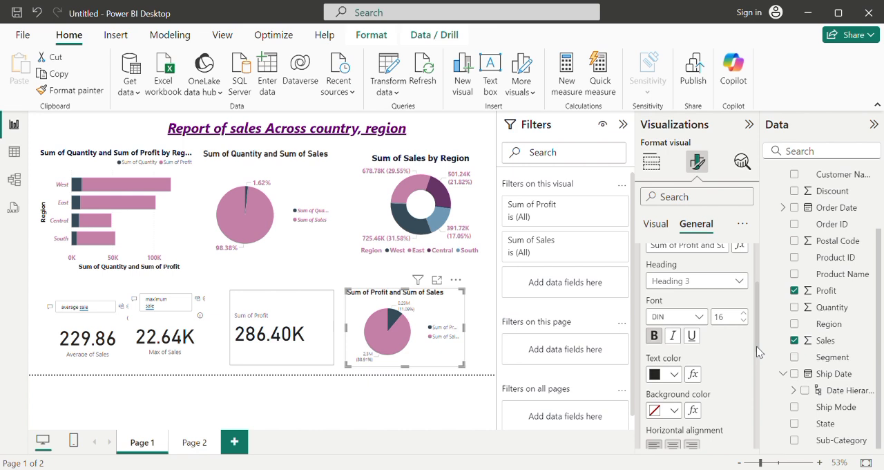
scroll(756, 346, down, 2)
click(682, 363)
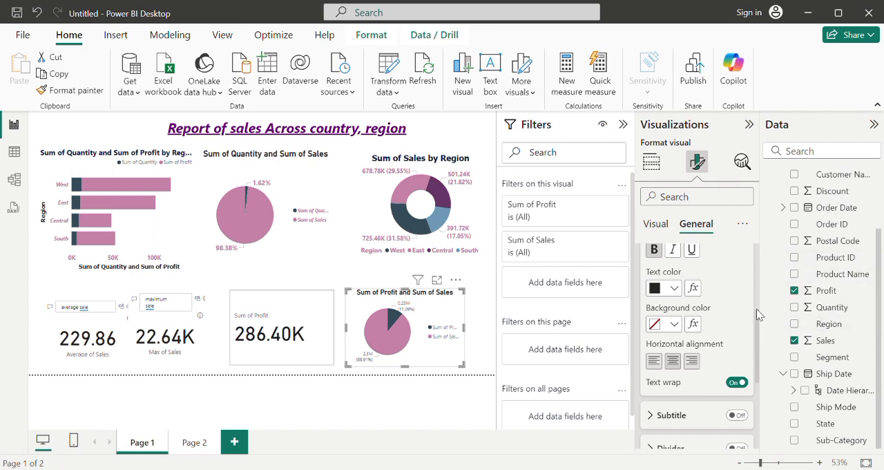
drag(759, 335, 758, 314)
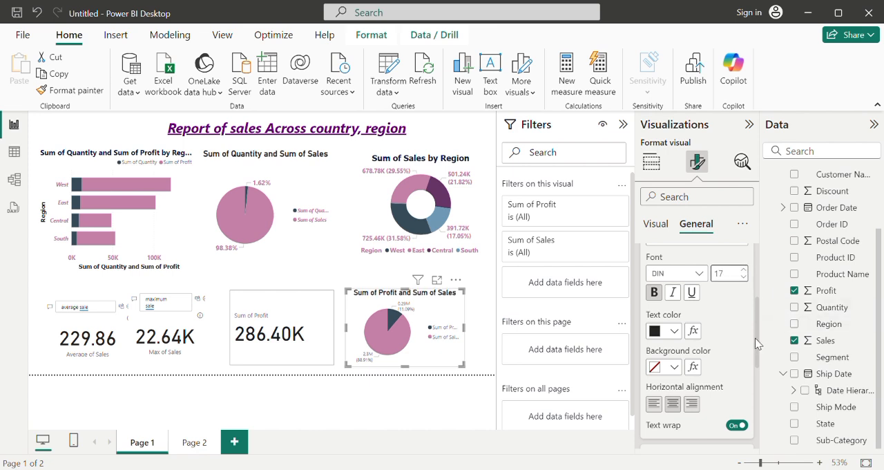
drag(755, 338, 769, 377)
scroll(768, 379, down, 1)
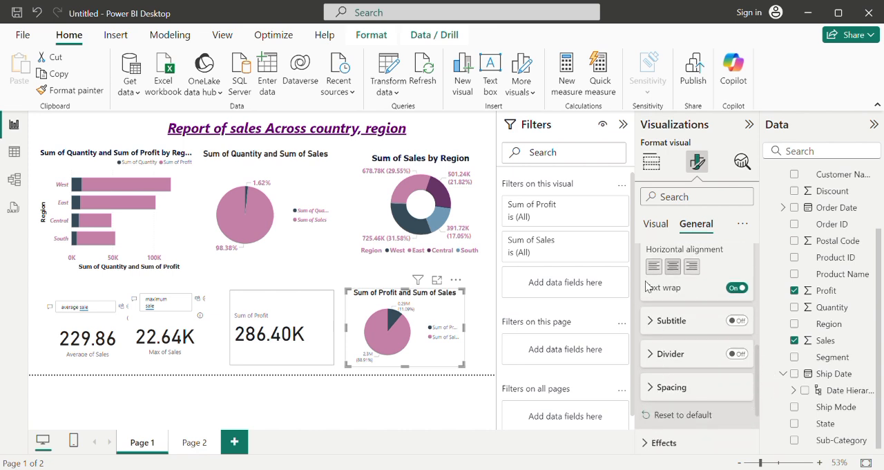
Step: Set the legend position of the Sum of Profit and Sum of Sales pie chart to Bottom center
click(661, 228)
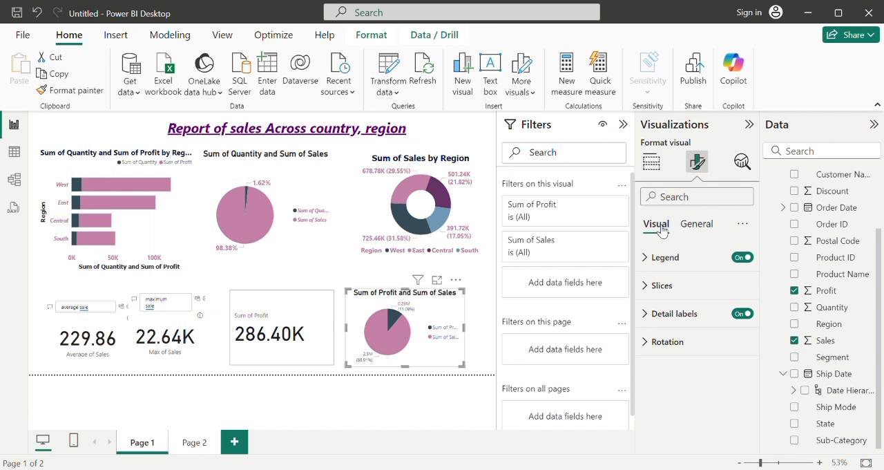
click(664, 259)
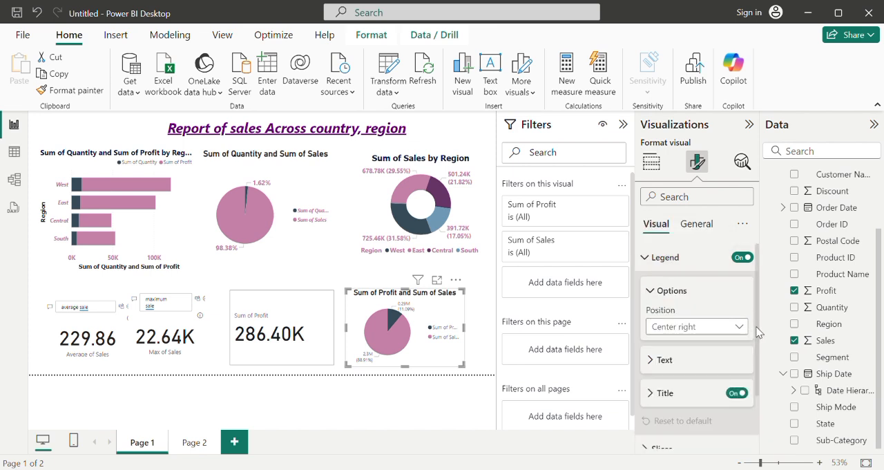
scroll(757, 332, down, 2)
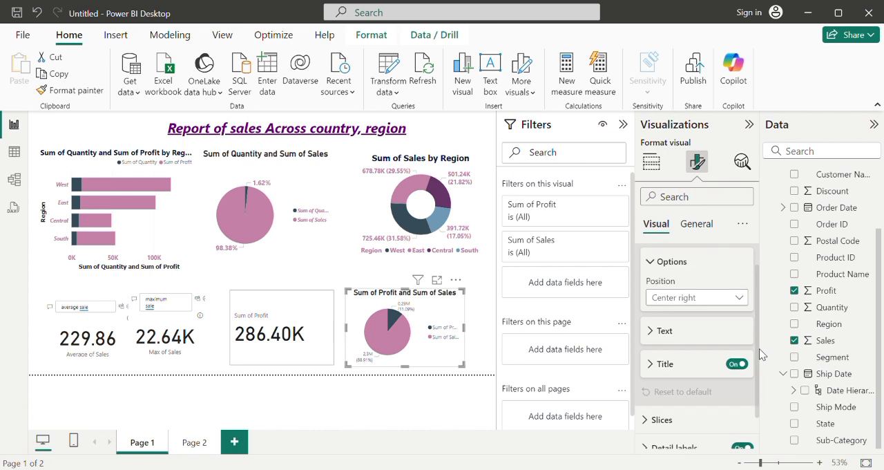
click(737, 298)
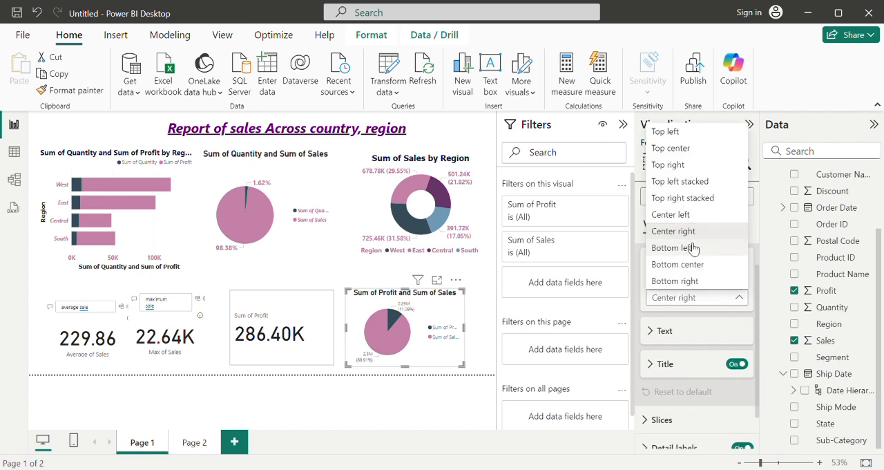
key(Escape)
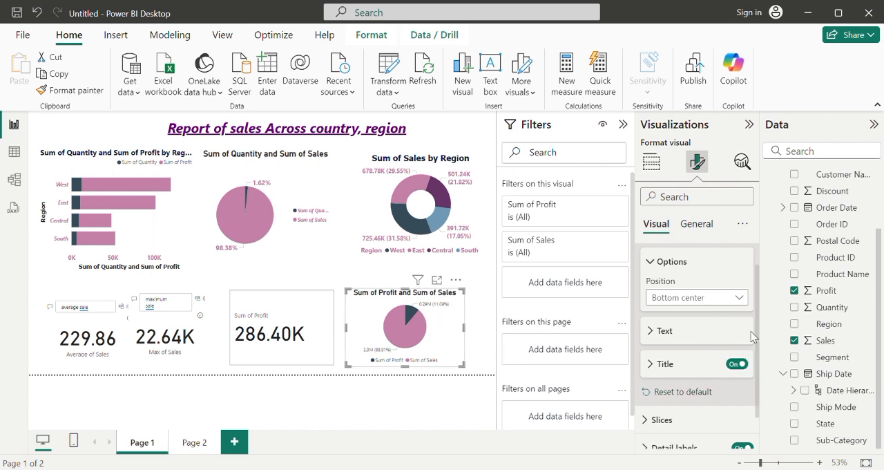
Step: Format the legend text of the Sum of Profit and Sum of Sales pie chart as bold, size 12, in the recently used pink
drag(758, 338, 770, 345)
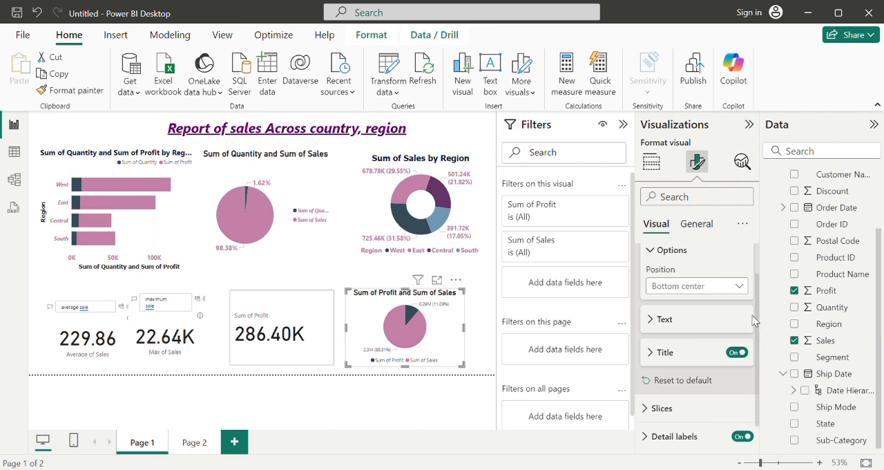
scroll(758, 315, down, 1)
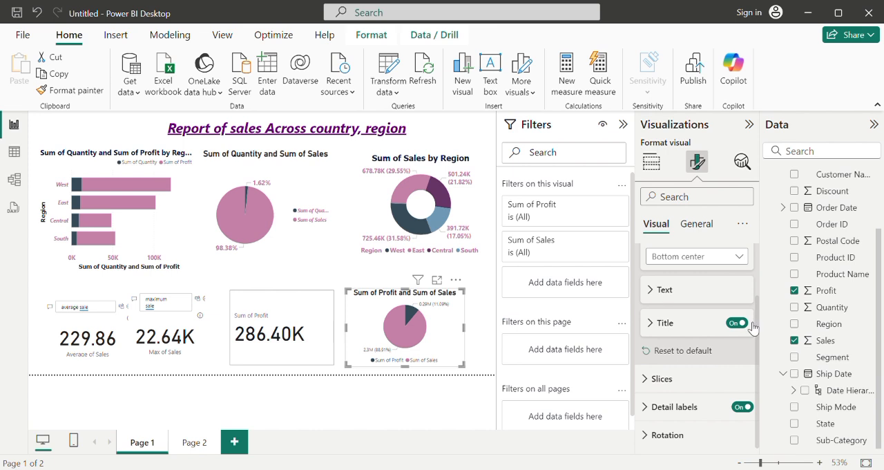
scroll(759, 325, up, 2)
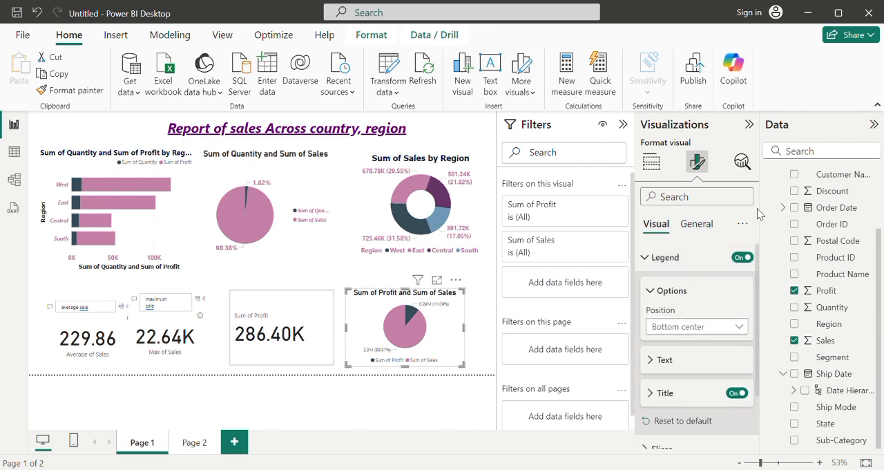
scroll(760, 290, down, 2)
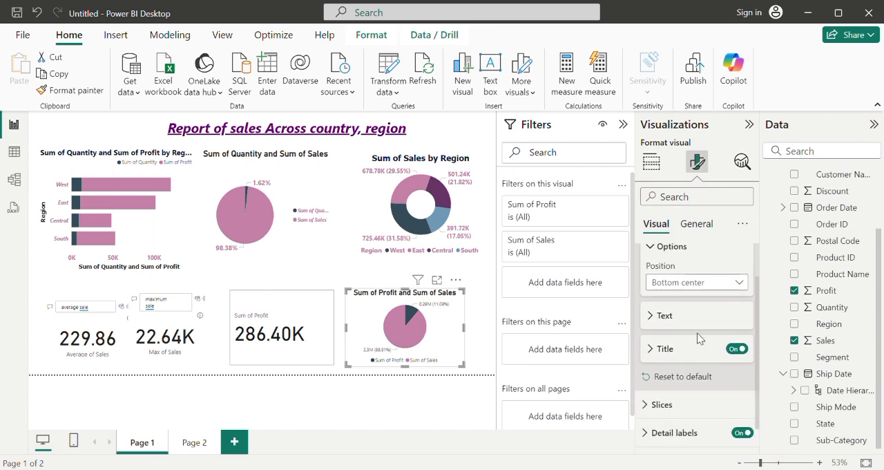
click(651, 318)
drag(757, 331, 767, 373)
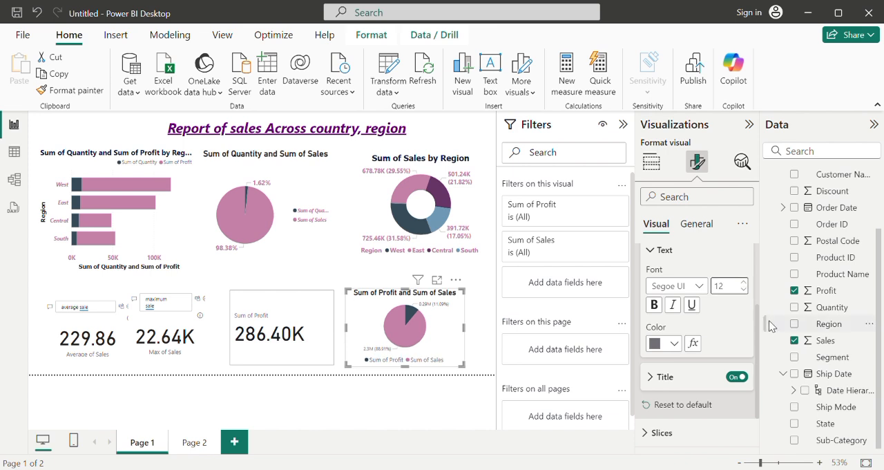
click(661, 311)
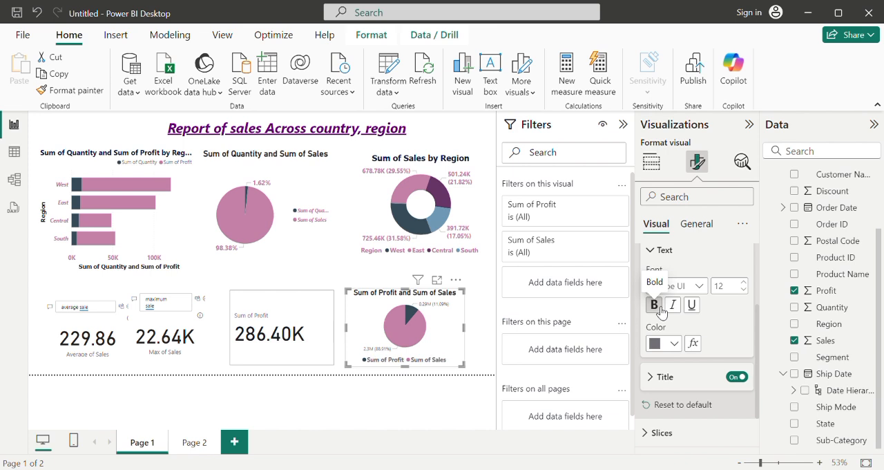
click(679, 346)
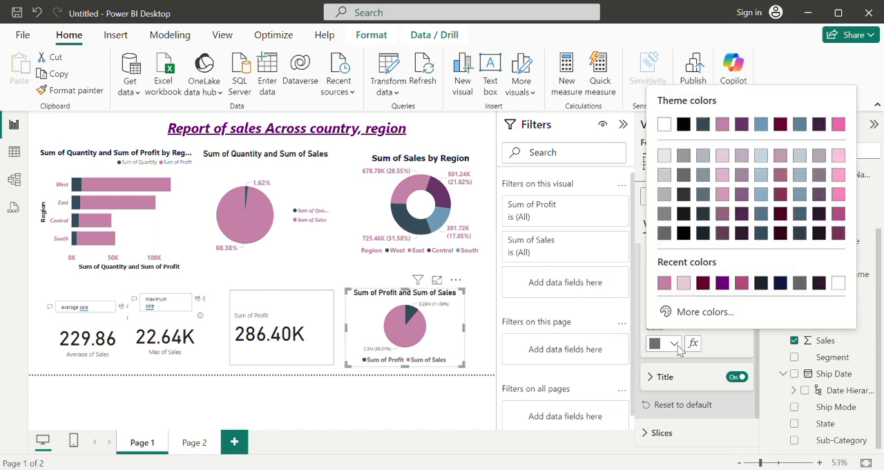
click(664, 284)
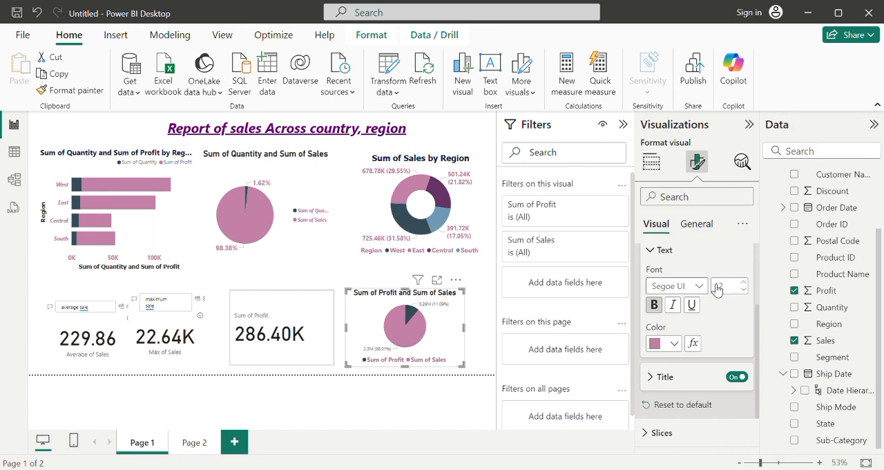
click(656, 379)
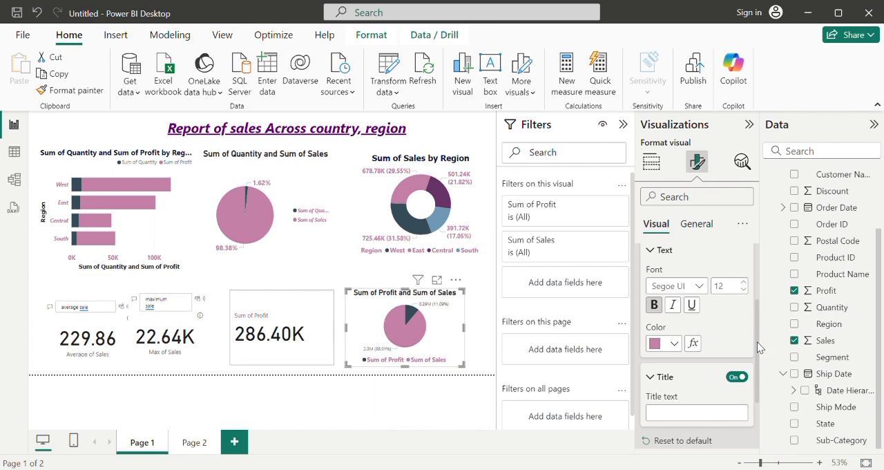
scroll(757, 341, down, 3)
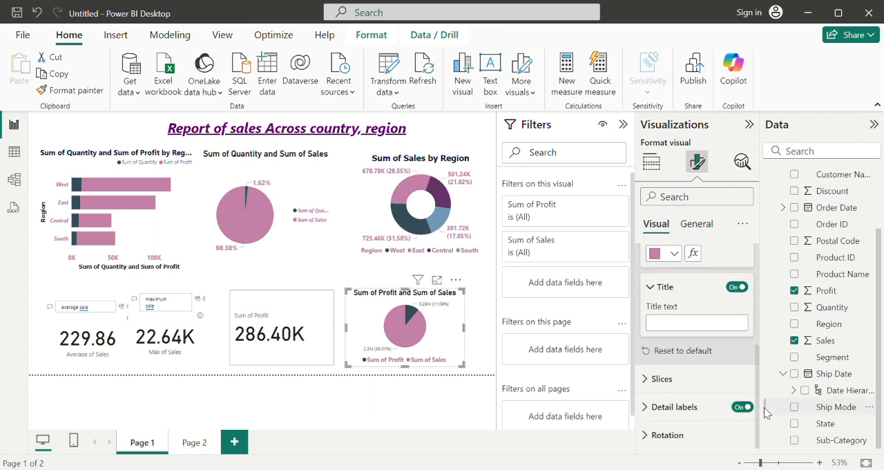
scroll(698, 308, up, 6)
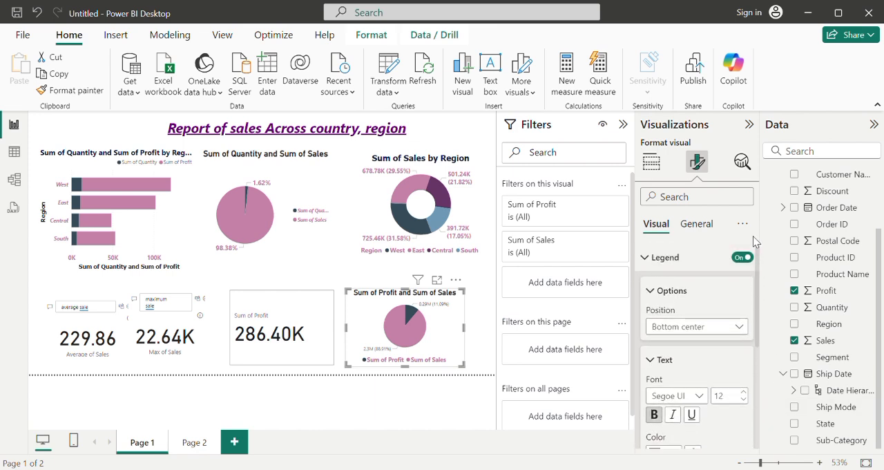
click(654, 369)
click(655, 290)
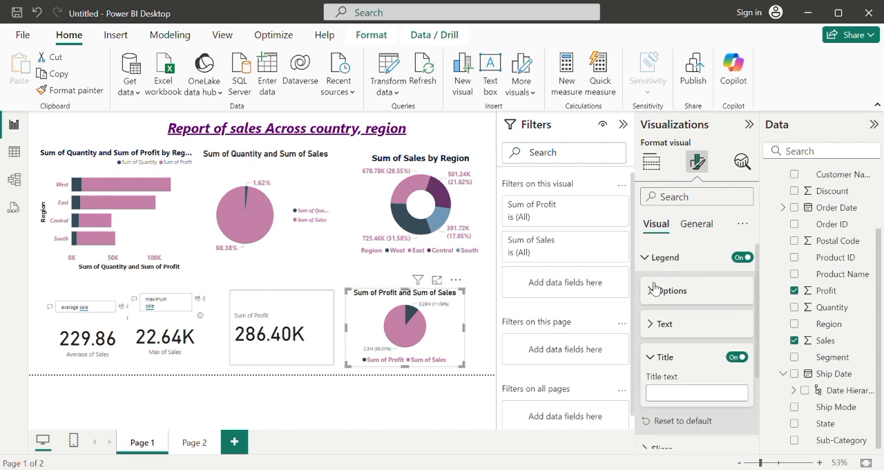
click(663, 356)
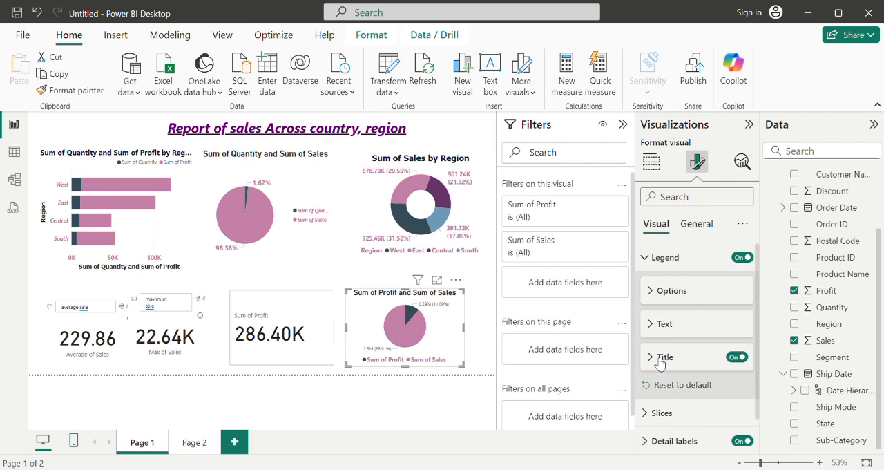
Step: Format the detail label values of the Sum of Profit and Sum of Sales pie chart as bold, size 12, in the recently used pink
scroll(758, 338, down, 1)
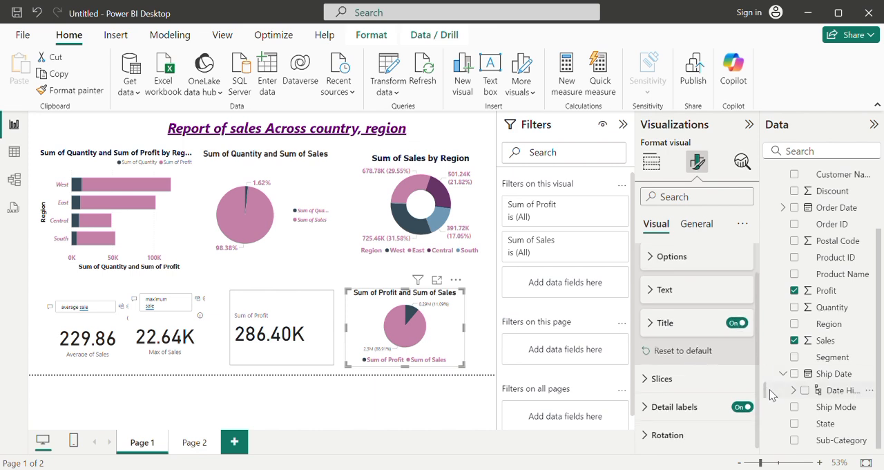
click(648, 408)
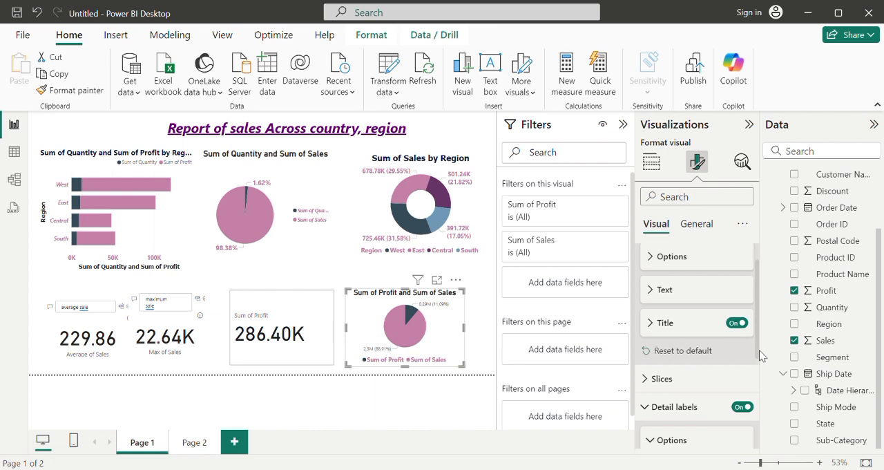
scroll(759, 359, down, 5)
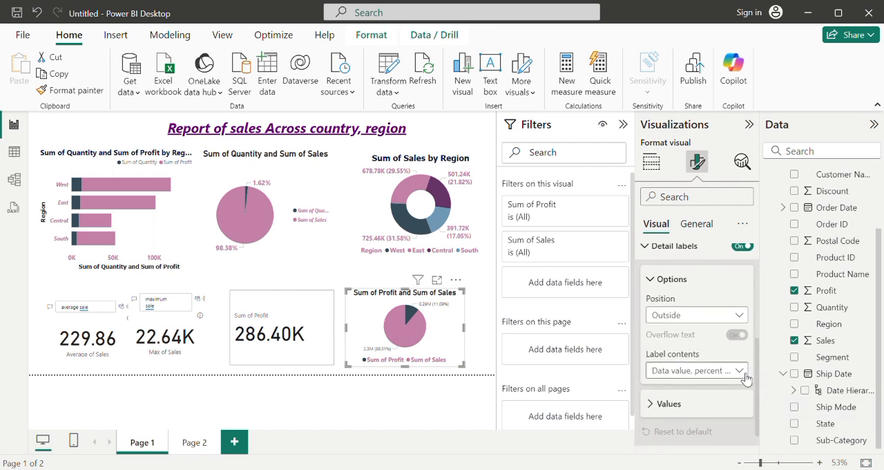
click(738, 371)
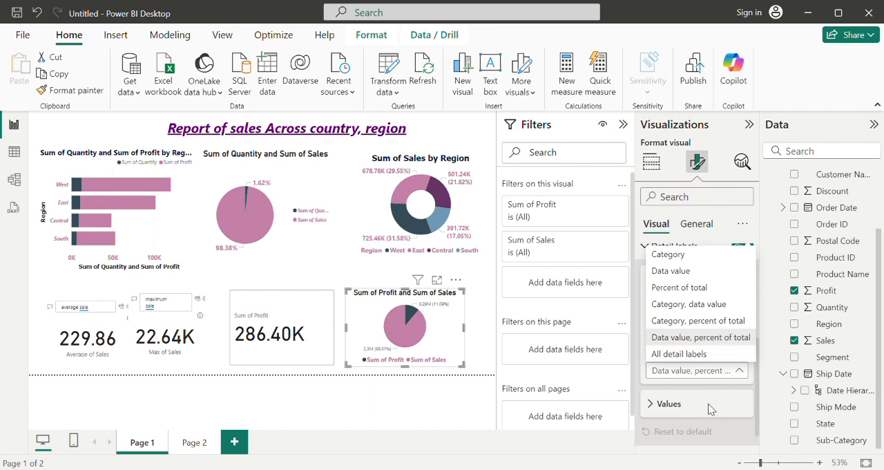
click(652, 411)
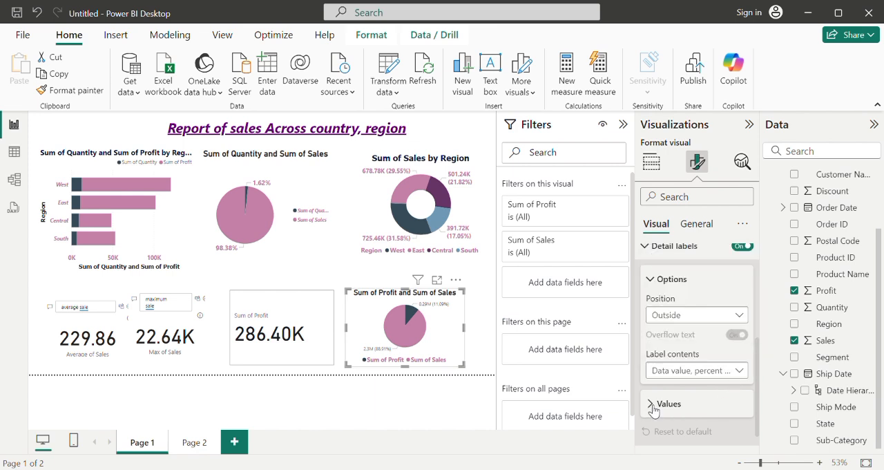
click(653, 411)
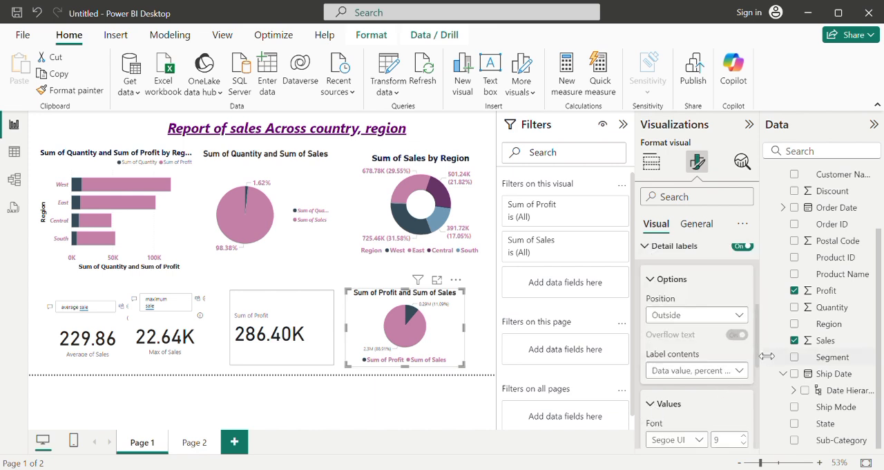
scroll(757, 359, down, 3)
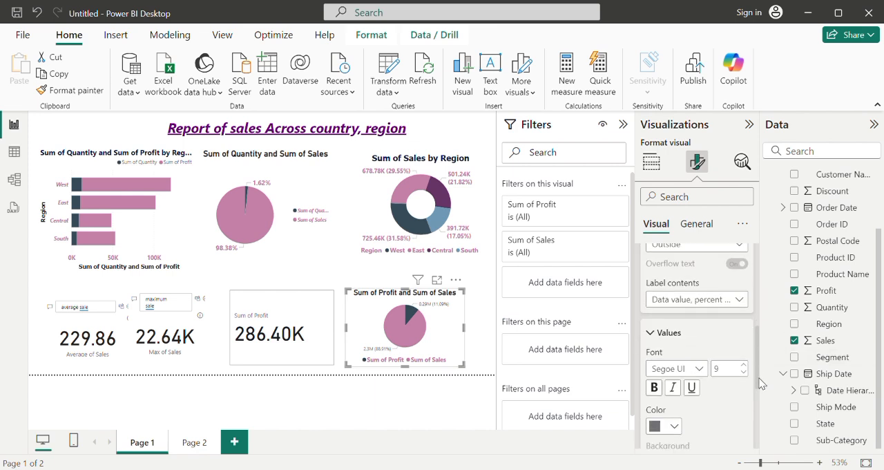
click(746, 343)
click(746, 342)
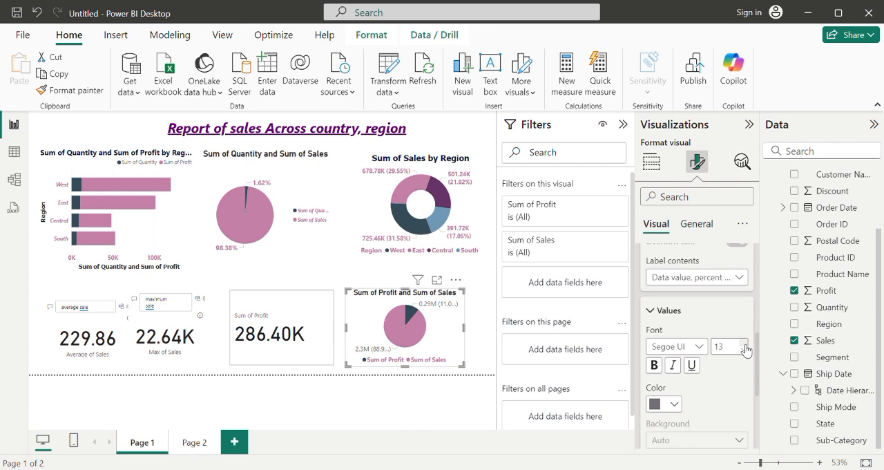
click(745, 348)
click(675, 405)
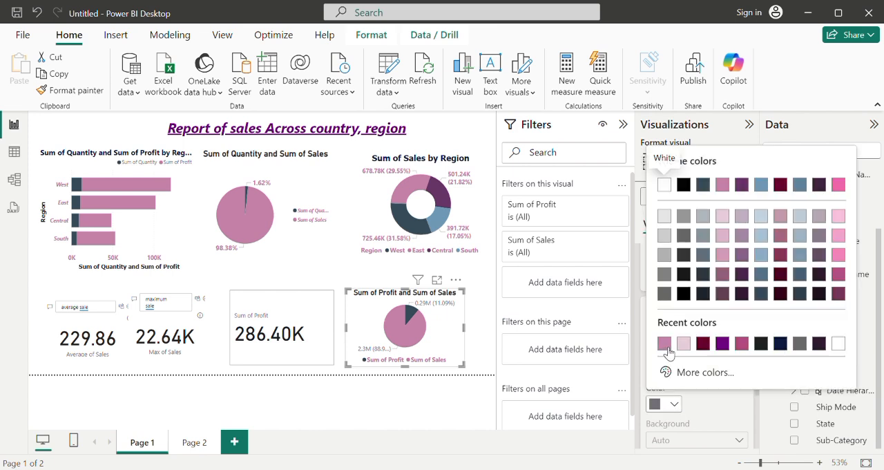
click(665, 346)
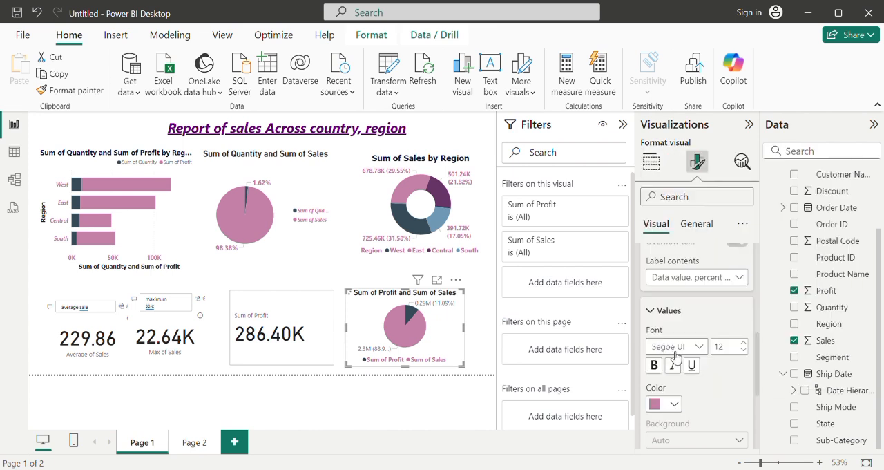
click(664, 371)
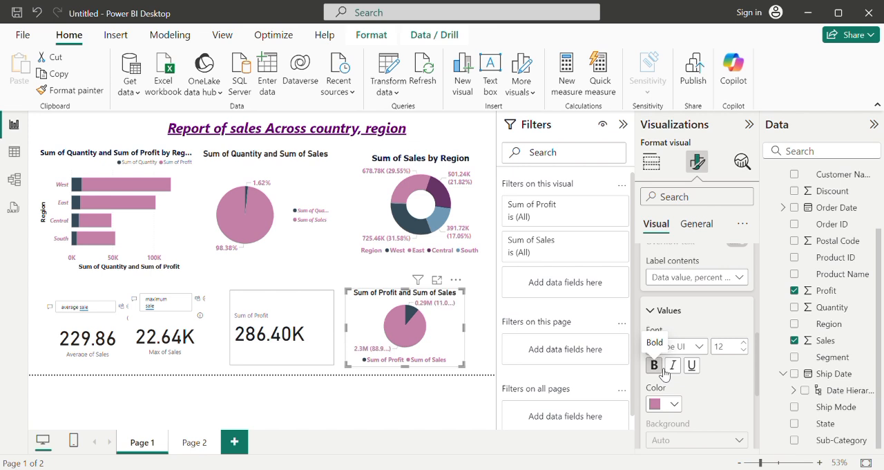
click(334, 229)
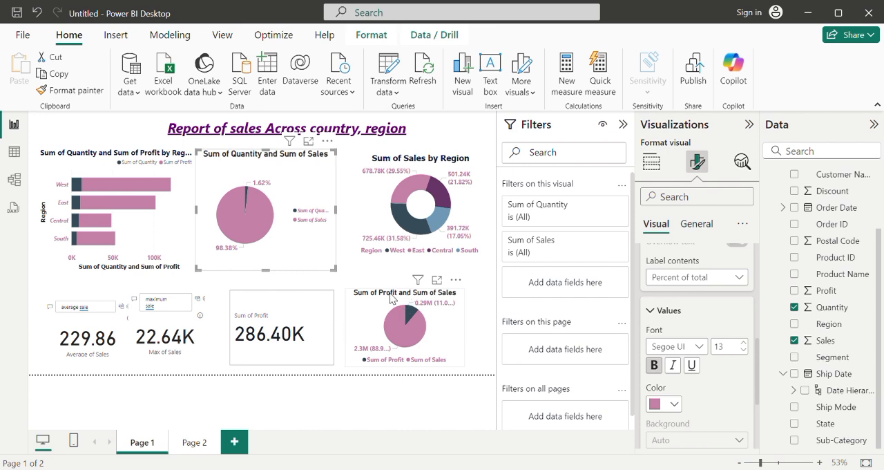
Step: Shift the Sum of Profit and Sum of Sales pie chart and the Sum of Profit card slightly to the right on Page 1
drag(391, 298, 410, 294)
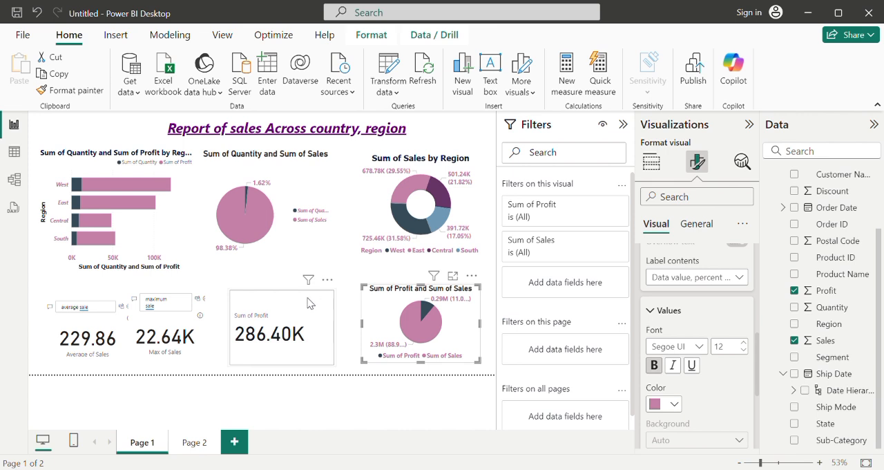
click(348, 280)
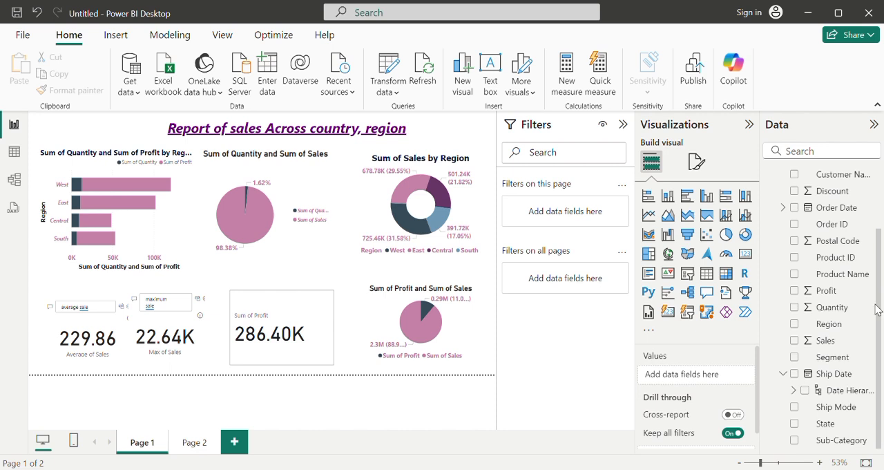
click(320, 312)
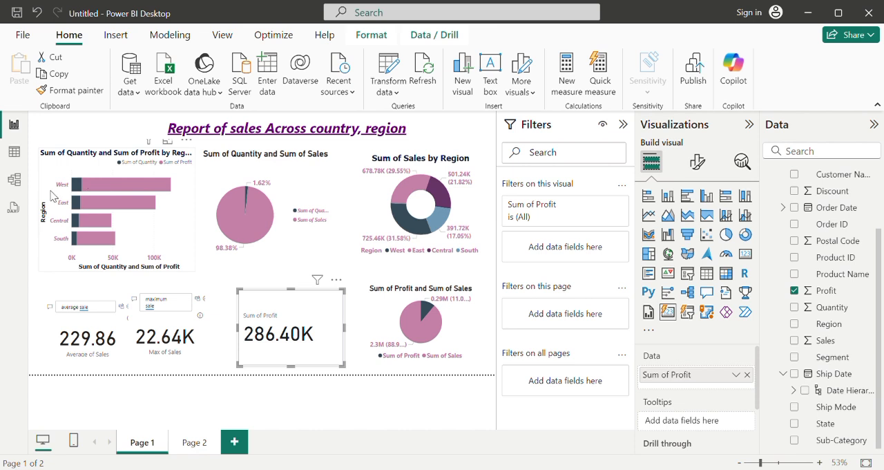
Step: Cross-filter Page 1 by the West region's profit bar to check the other visuals, and undo the accidental Q&A visual
mouse_move(81, 188)
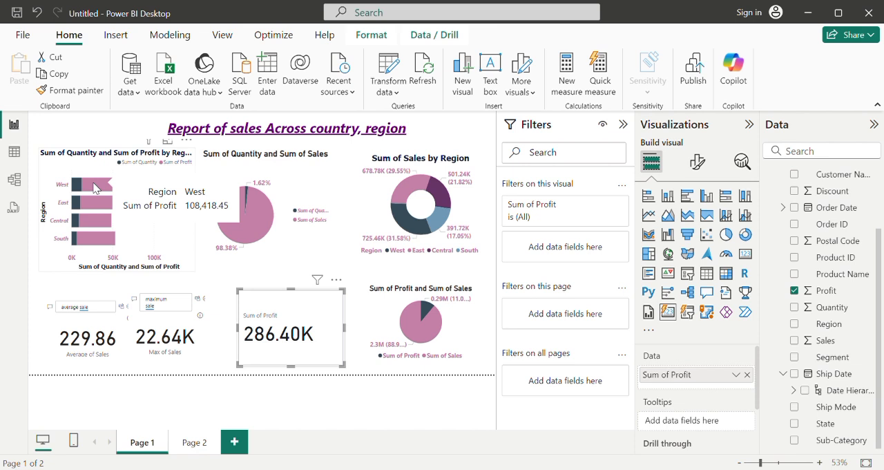
click(93, 187)
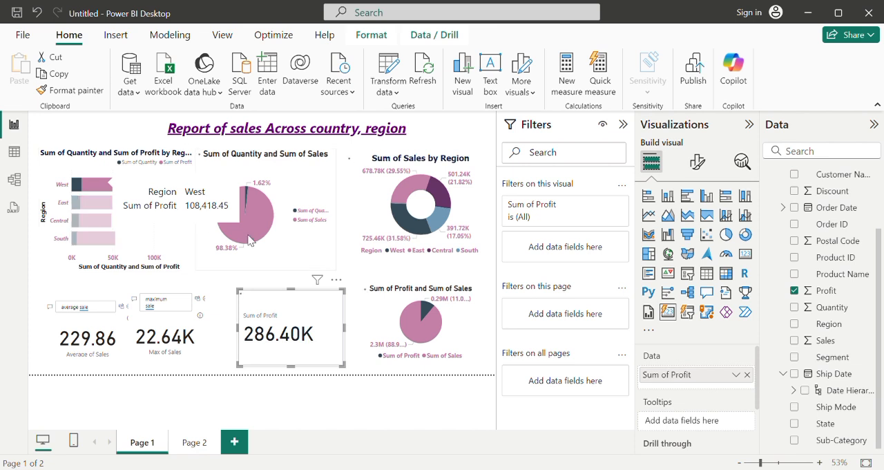
double_click(259, 280)
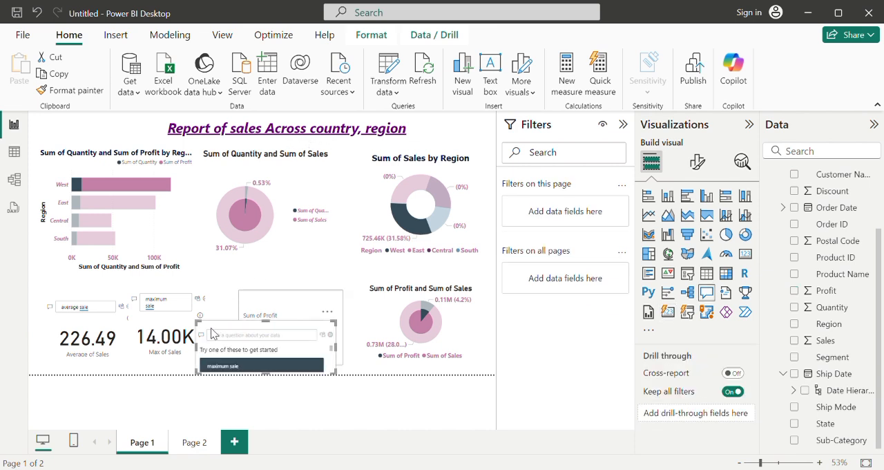
key(ctrl+z)
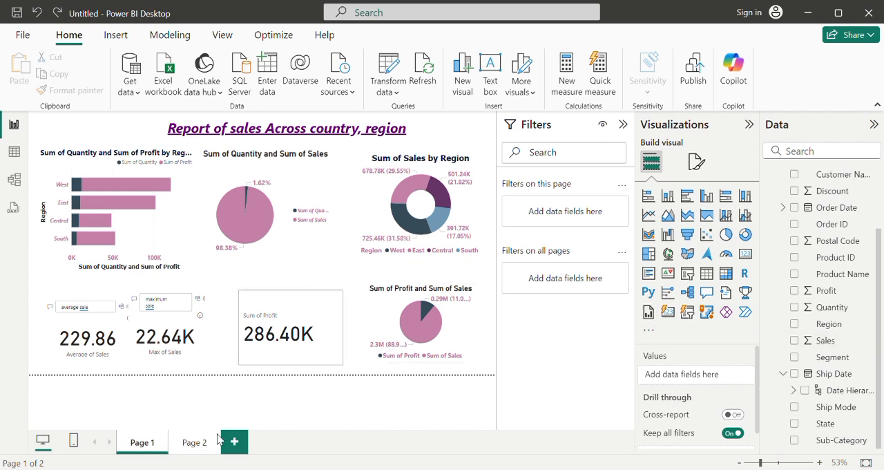
Step: Add a table of Sum of Discount and Ship Mode to Page 2
click(190, 446)
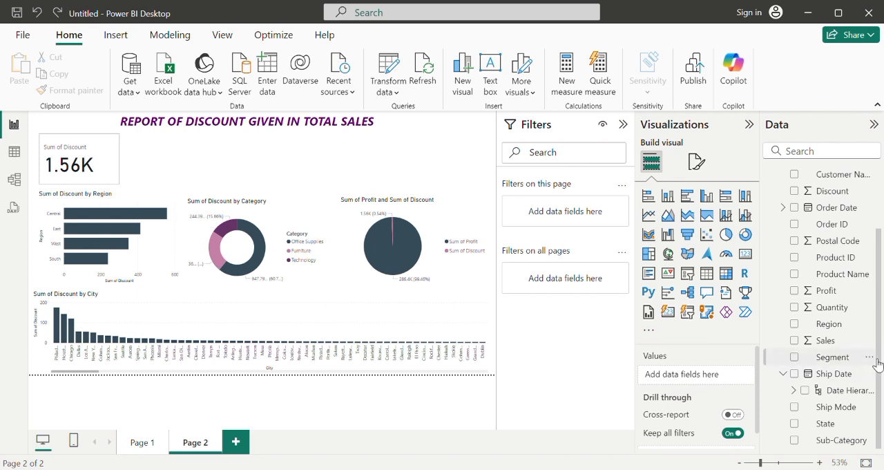
click(794, 440)
click(794, 440)
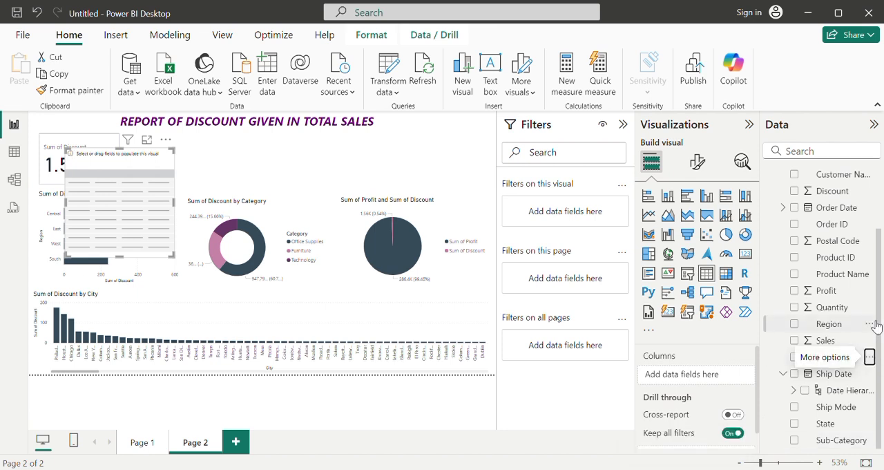
click(794, 191)
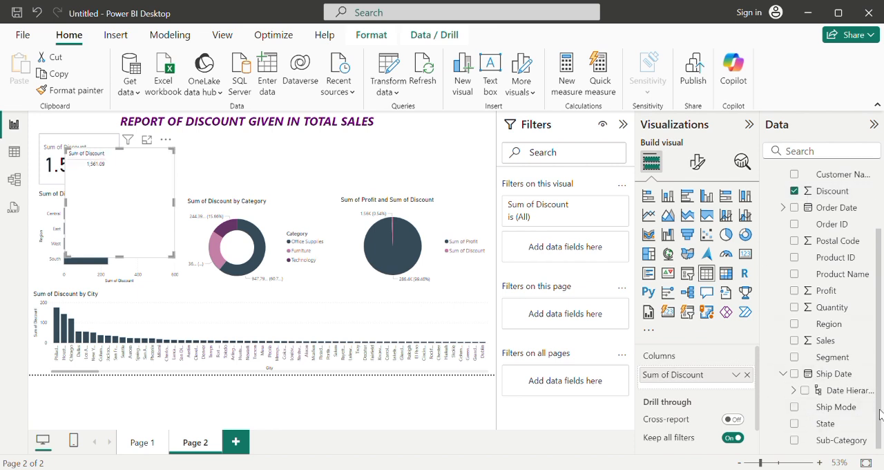
click(796, 409)
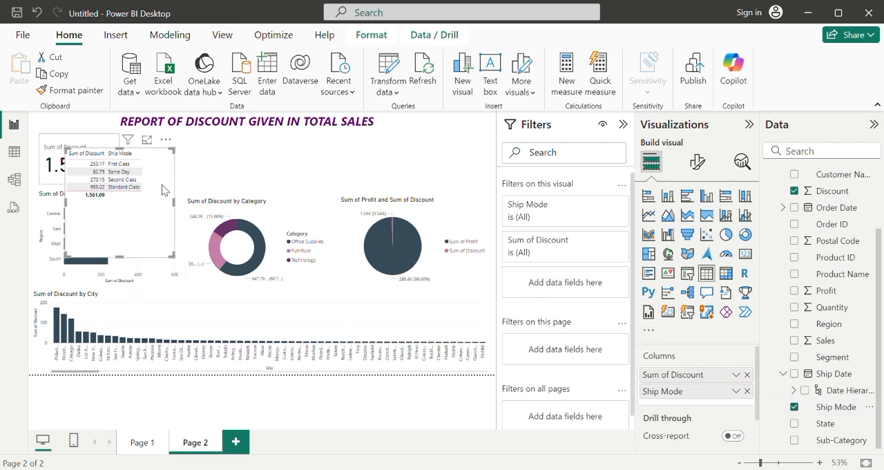
Step: Resize the Ship Mode discount table to fit its contents and place it directly beside the Sum of Discount card
drag(181, 207, 213, 207)
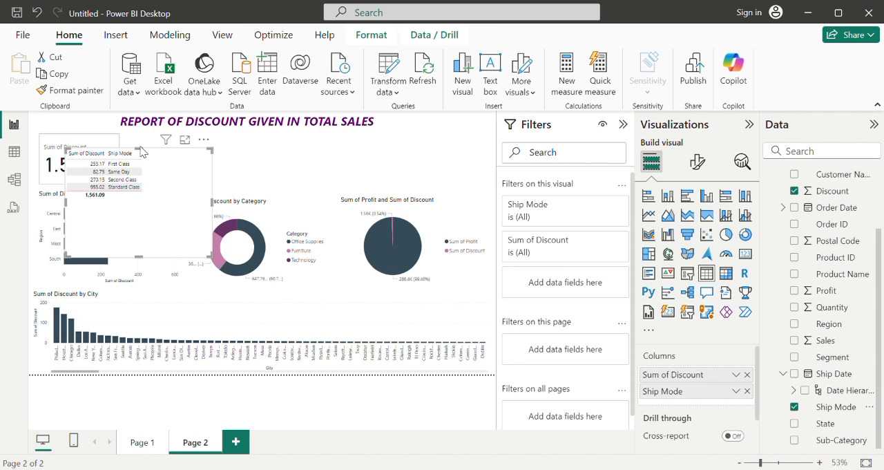
drag(141, 152, 143, 136)
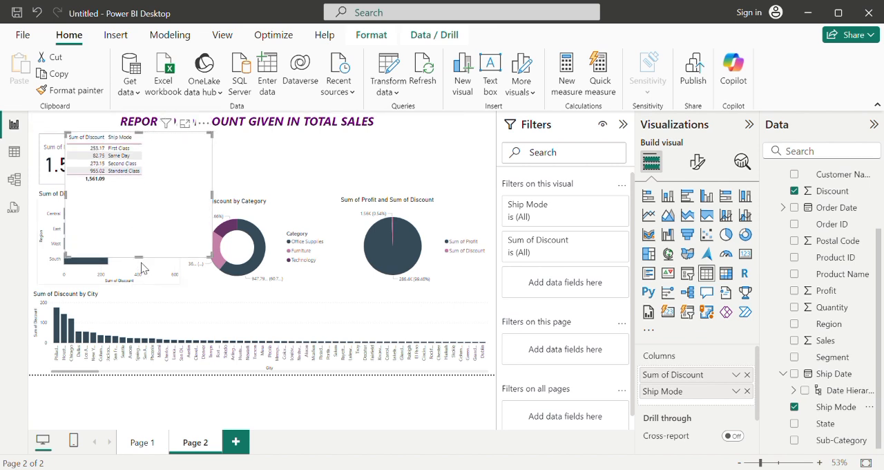
drag(143, 261, 141, 188)
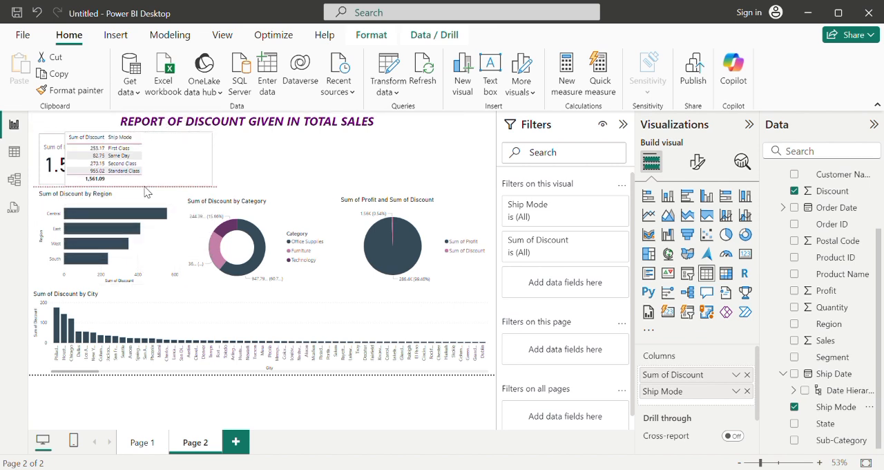
drag(156, 156, 220, 160)
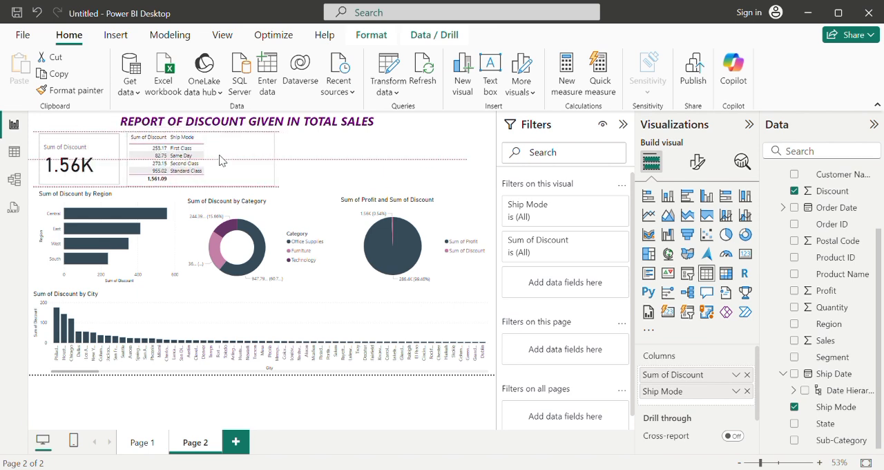
drag(282, 163, 210, 165)
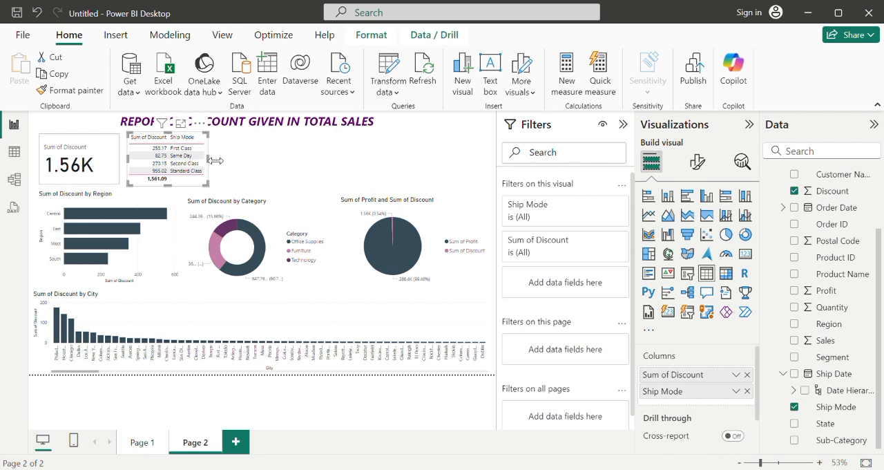
drag(209, 160, 215, 161)
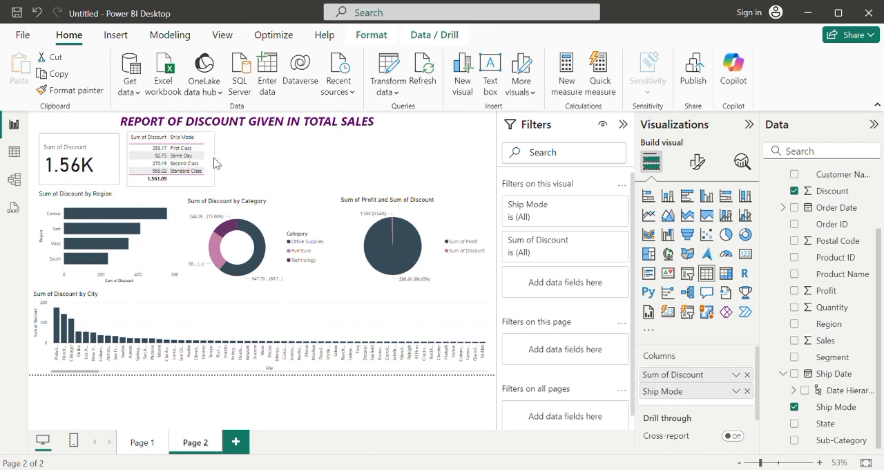
click(252, 169)
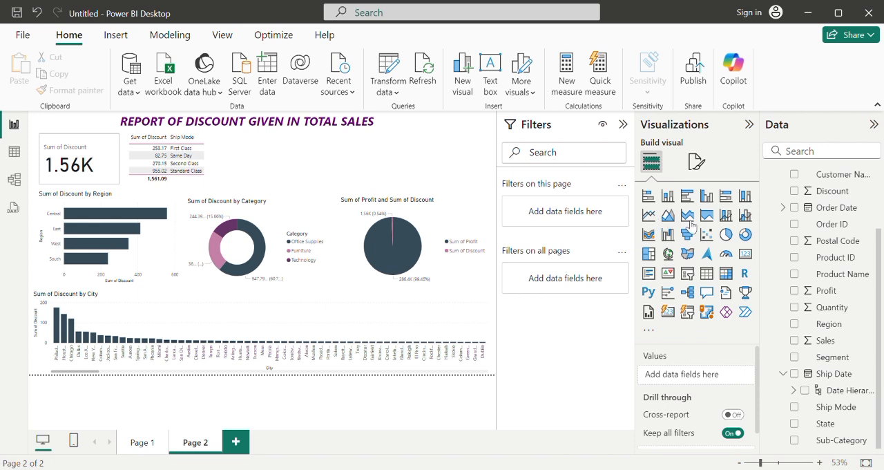
Step: Add a clustered column chart of Sum of Discount by Sub-Category and shift the Sum of Discount by Category donut slightly to the left
click(795, 192)
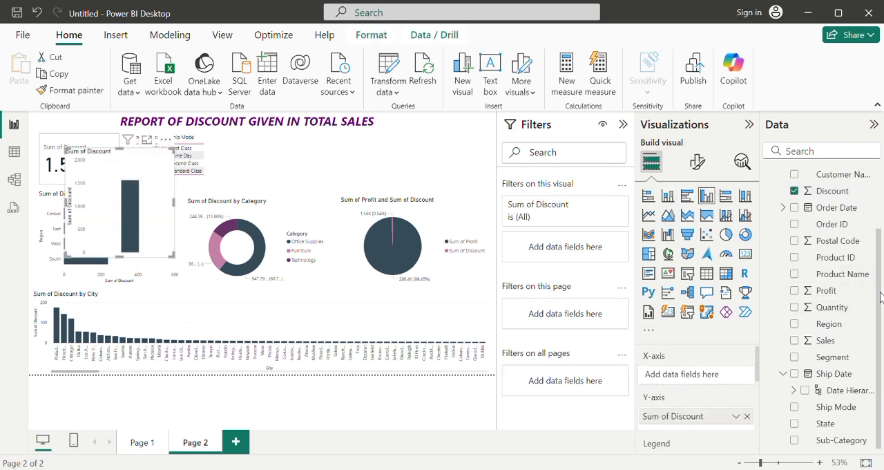
click(795, 440)
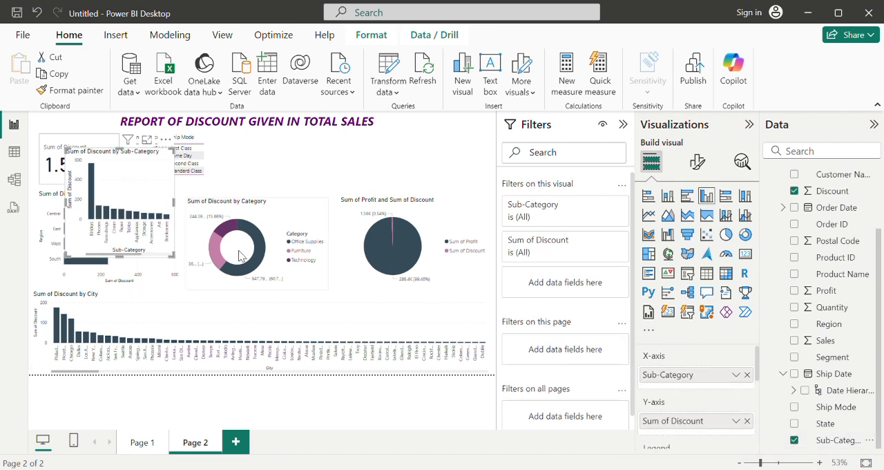
drag(141, 199, 413, 349)
mouse_move(253, 253)
mouse_down()
mouse_move(279, 186)
mouse_move(259, 252)
mouse_move(266, 256)
mouse_move(250, 257)
mouse_up()
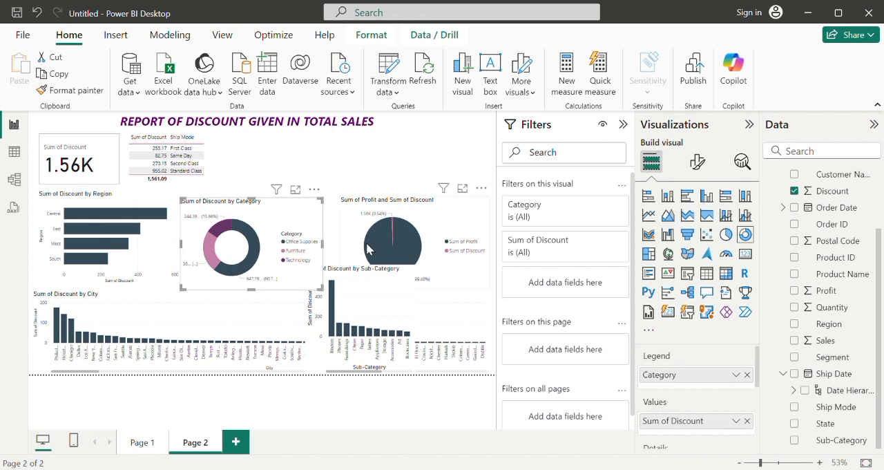
Step: Place the Sub-Category discount chart below the report title beside the Ship Mode table, reduce its height to that row and widen it rightward
drag(347, 314, 300, 195)
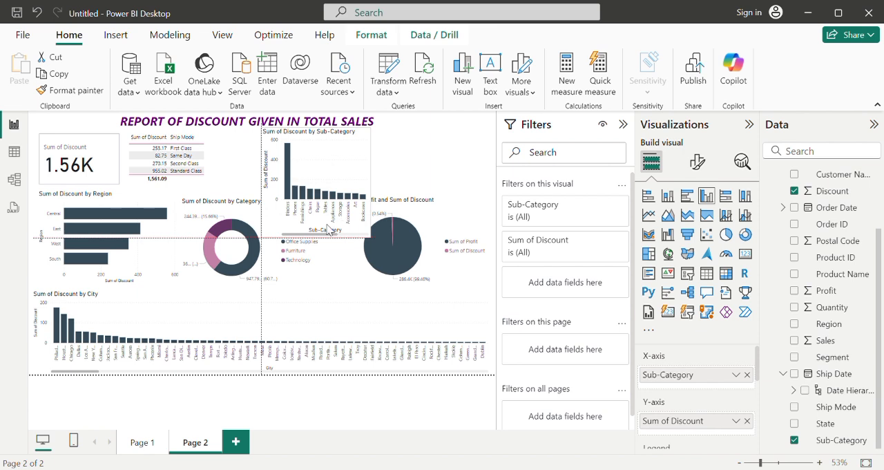
drag(319, 243, 320, 189)
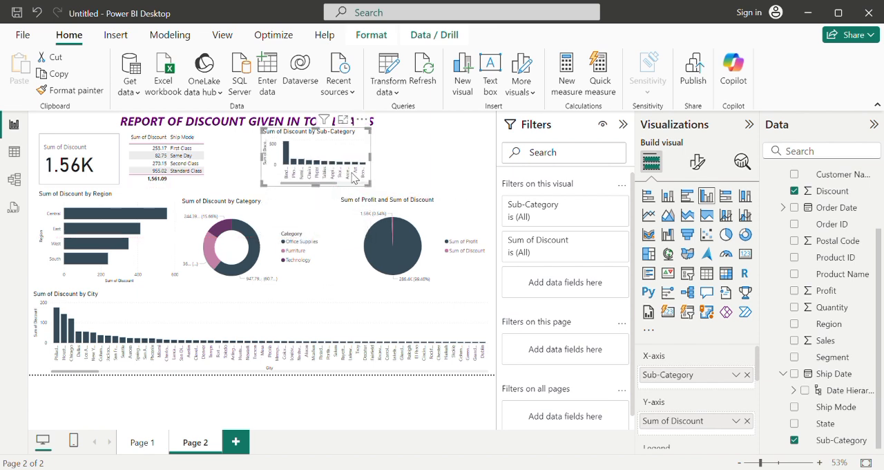
drag(378, 158, 465, 152)
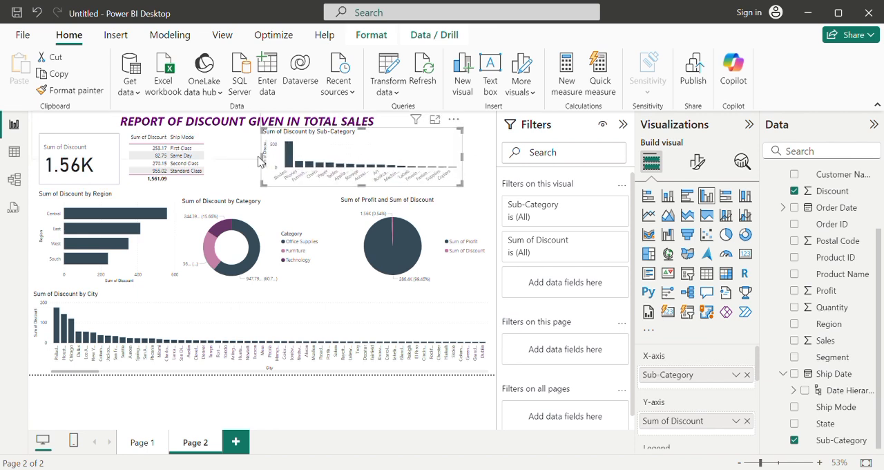
Step: Widen the Sub-Category discount chart on both sides to fill the space between the Ship Mode table and the page's right edge
drag(262, 162, 228, 162)
click(257, 157)
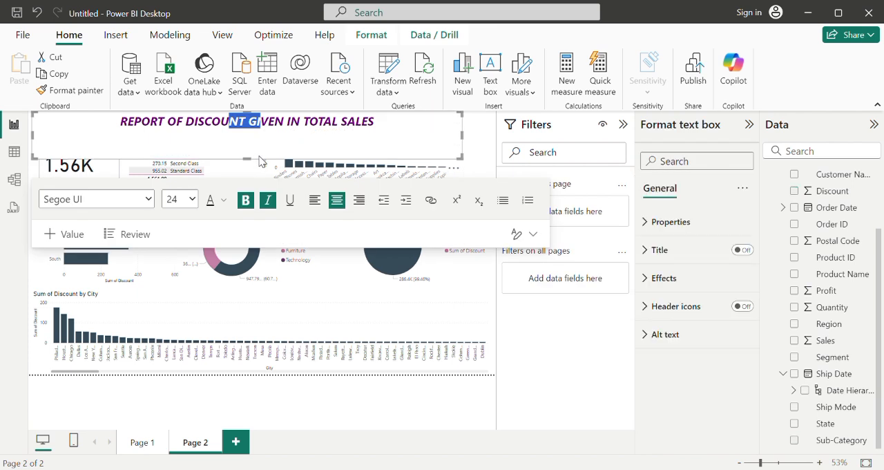
click(311, 301)
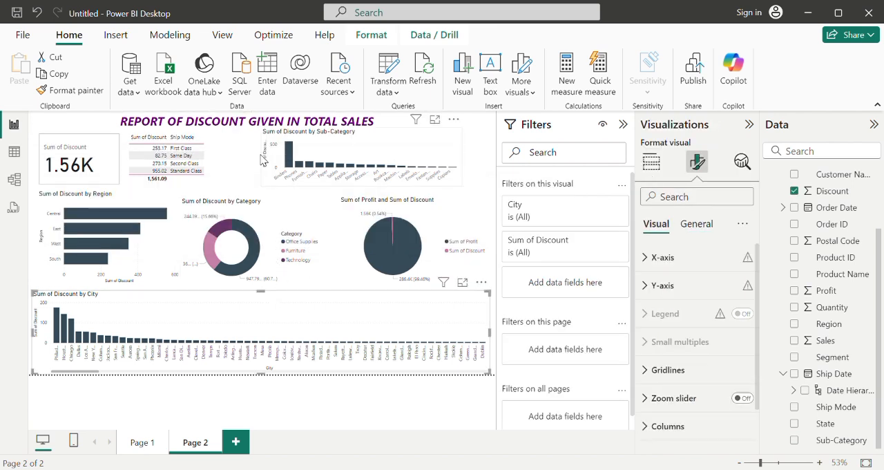
click(267, 162)
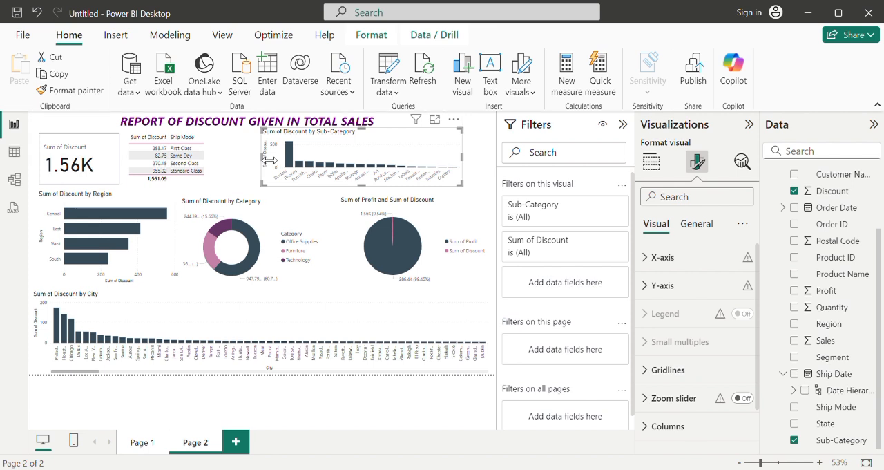
drag(269, 161, 217, 161)
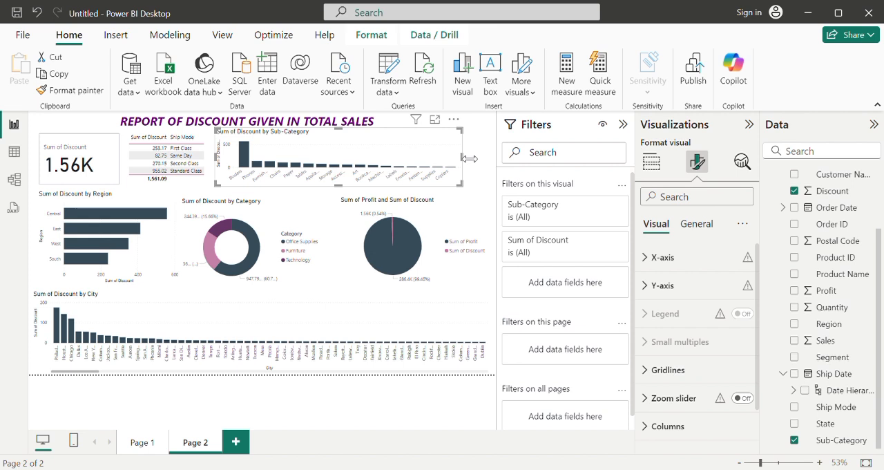
drag(474, 159, 480, 159)
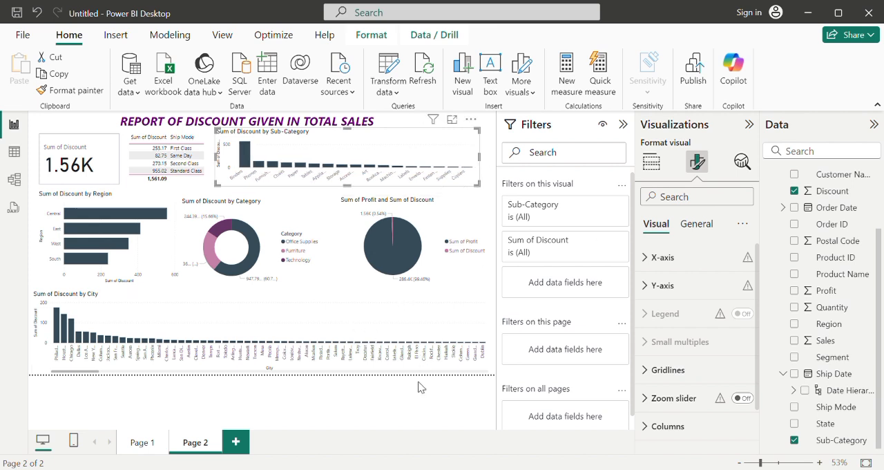
Step: Deselect the Sub-Category discount chart and return to Page 1 of the report
click(199, 412)
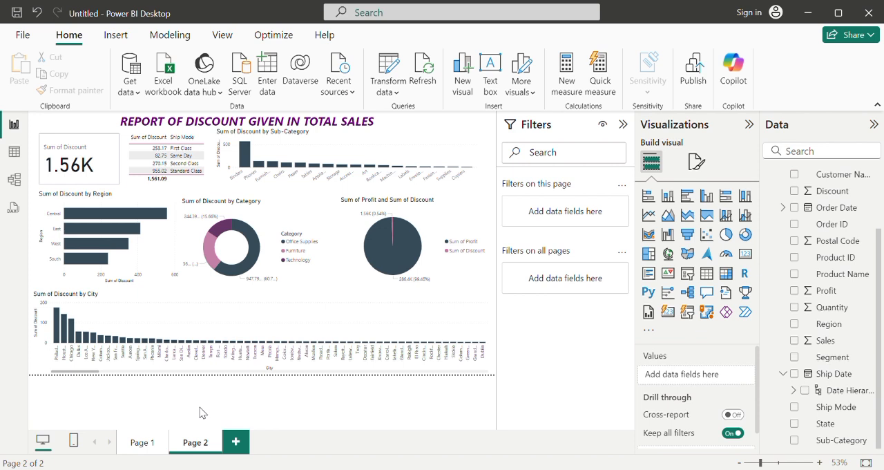
click(142, 442)
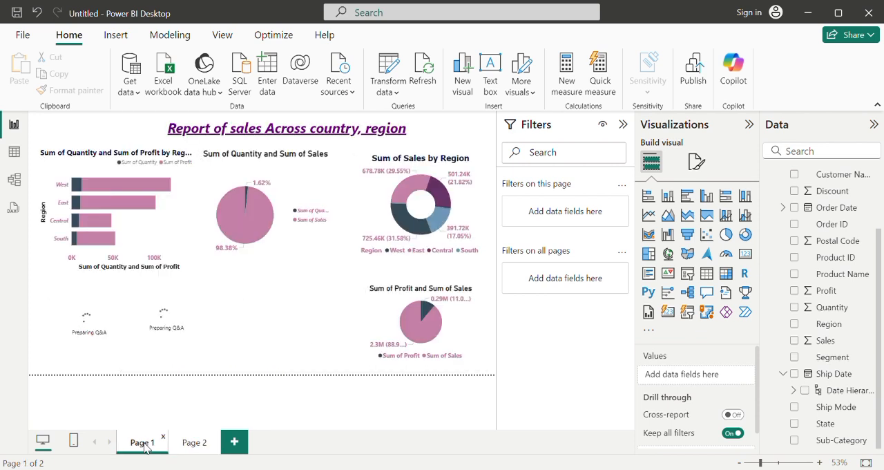